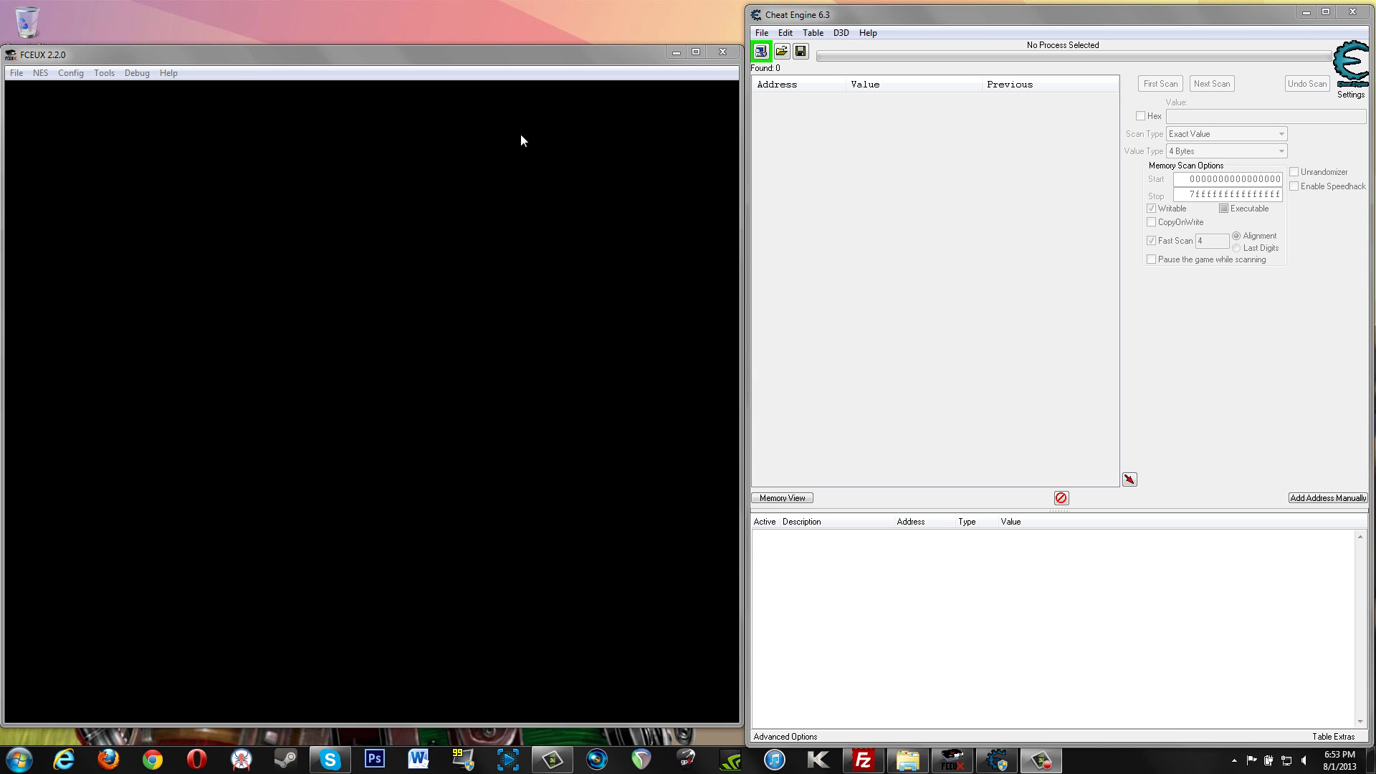
Step: Check in Cheat Engine's scan settings that MEM_PRIVATE, MEM_IMAGE and MEM_MAPPED regions are included, and accept the settings
click(832, 173)
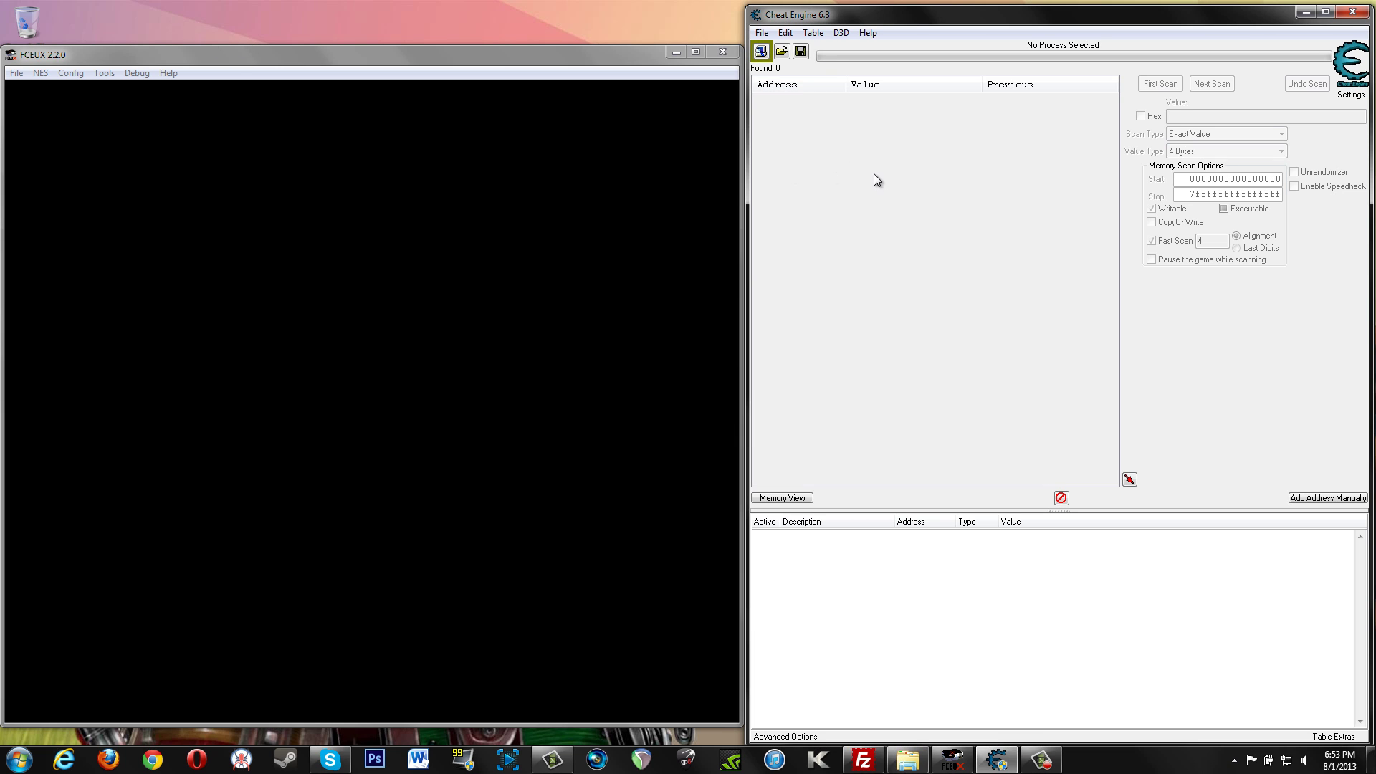
click(445, 58)
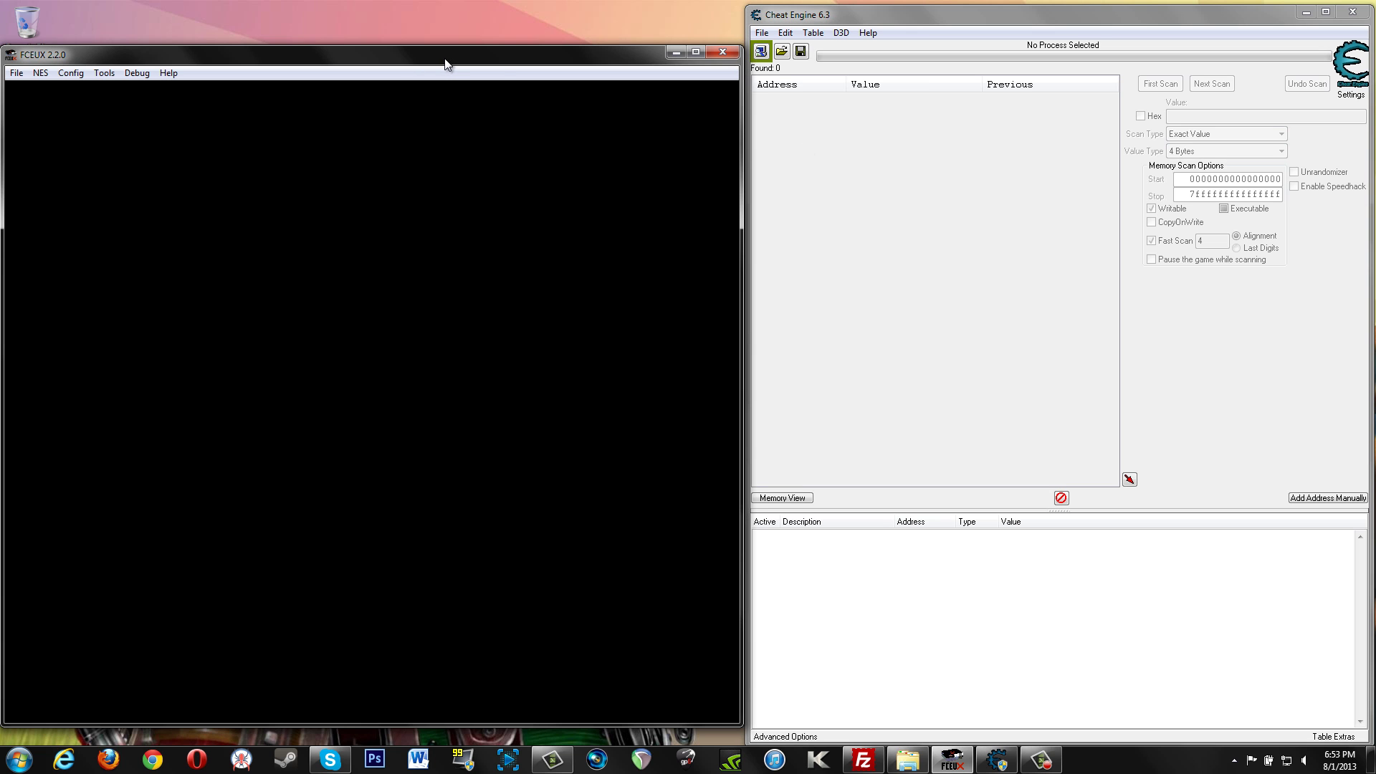
click(785, 33)
mouse_move(813, 33)
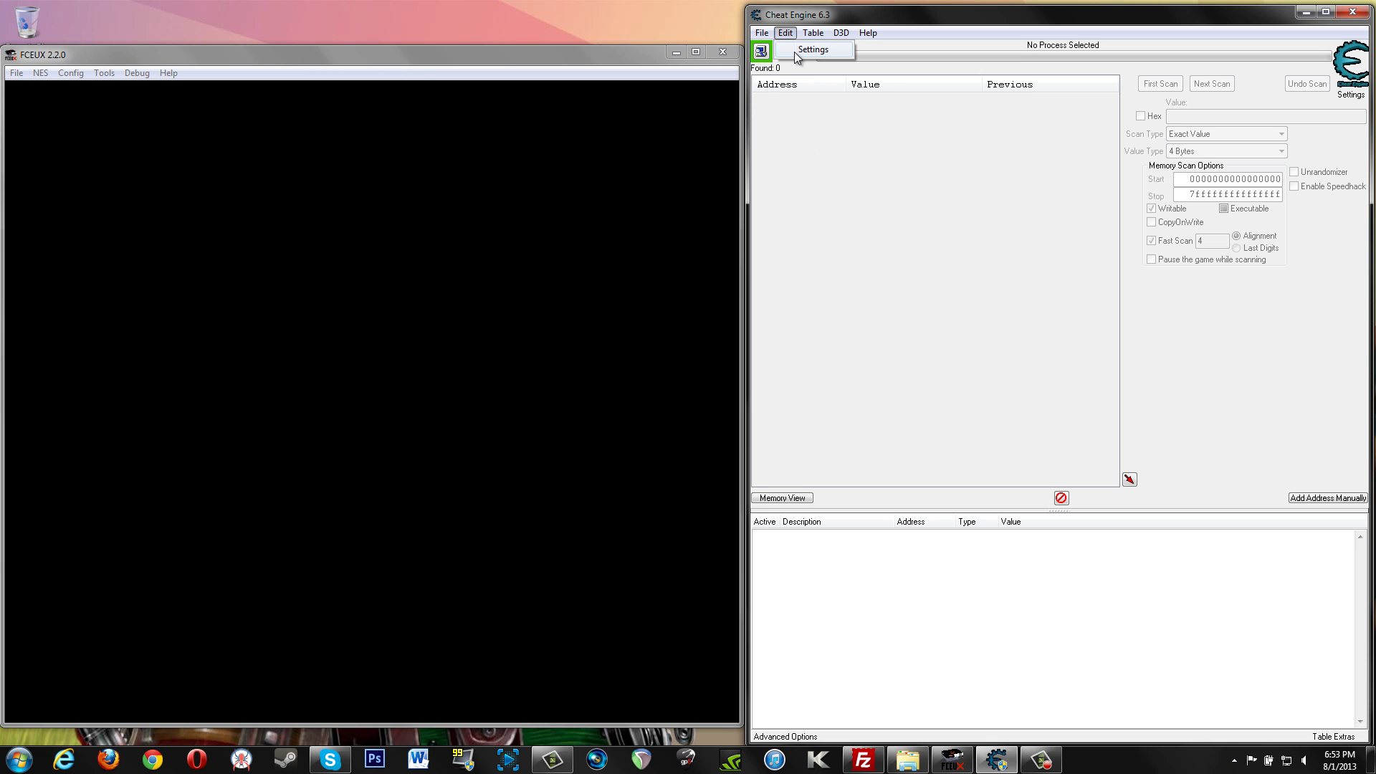
click(790, 49)
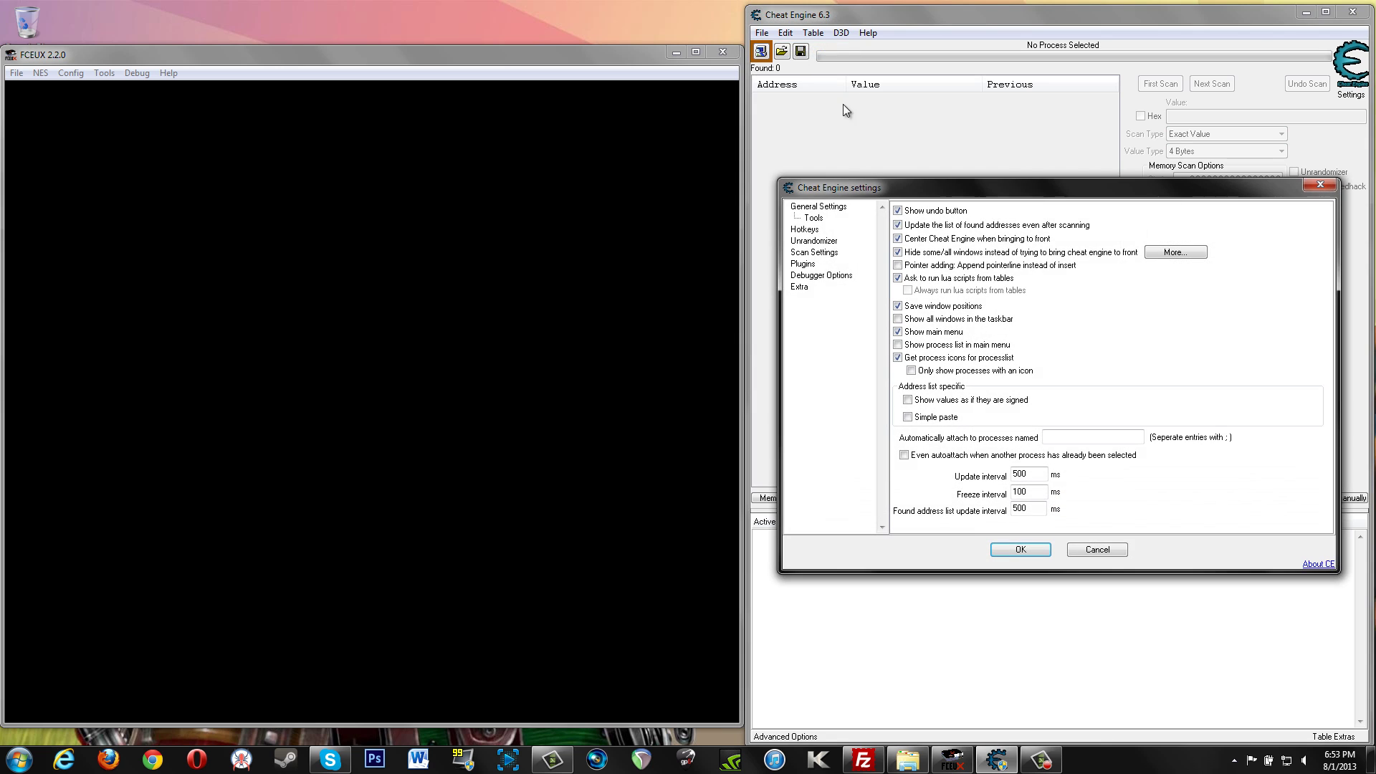
click(816, 256)
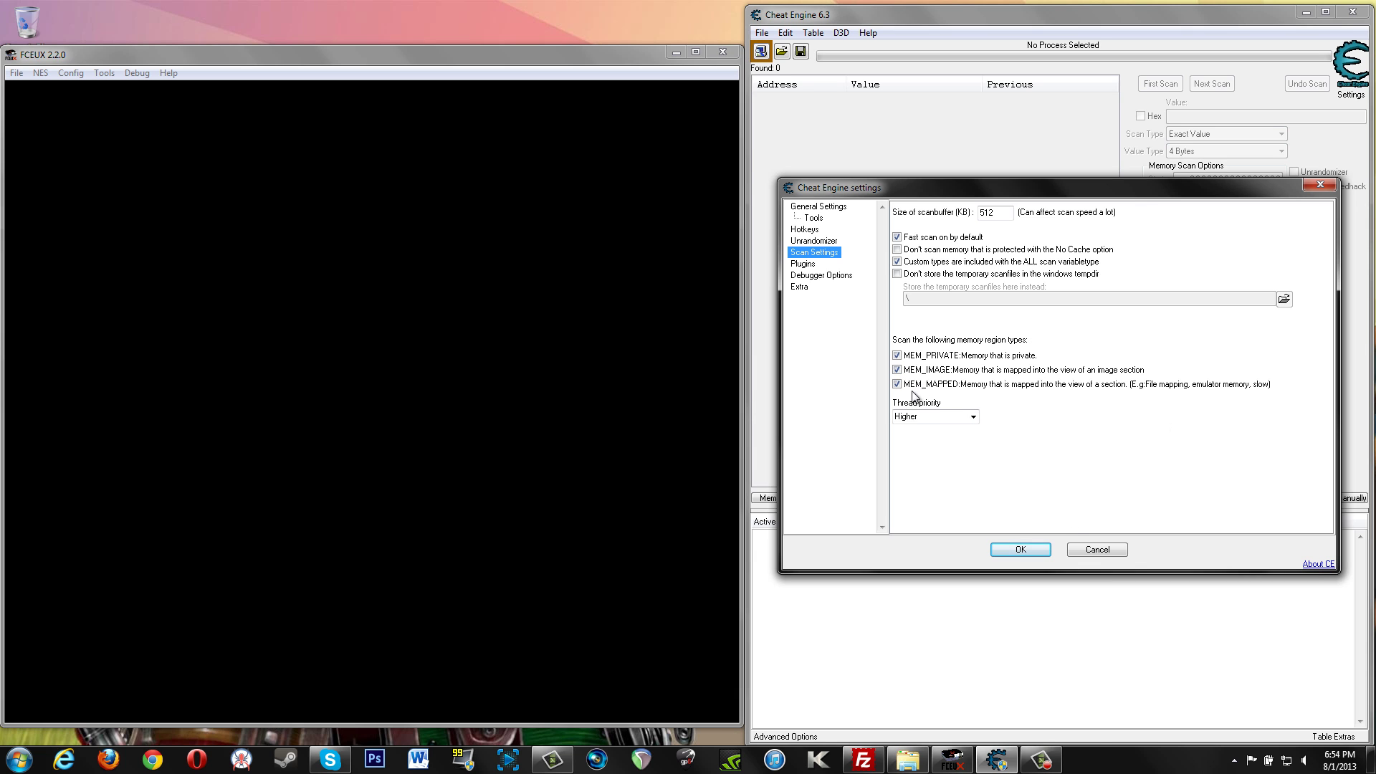
click(1020, 549)
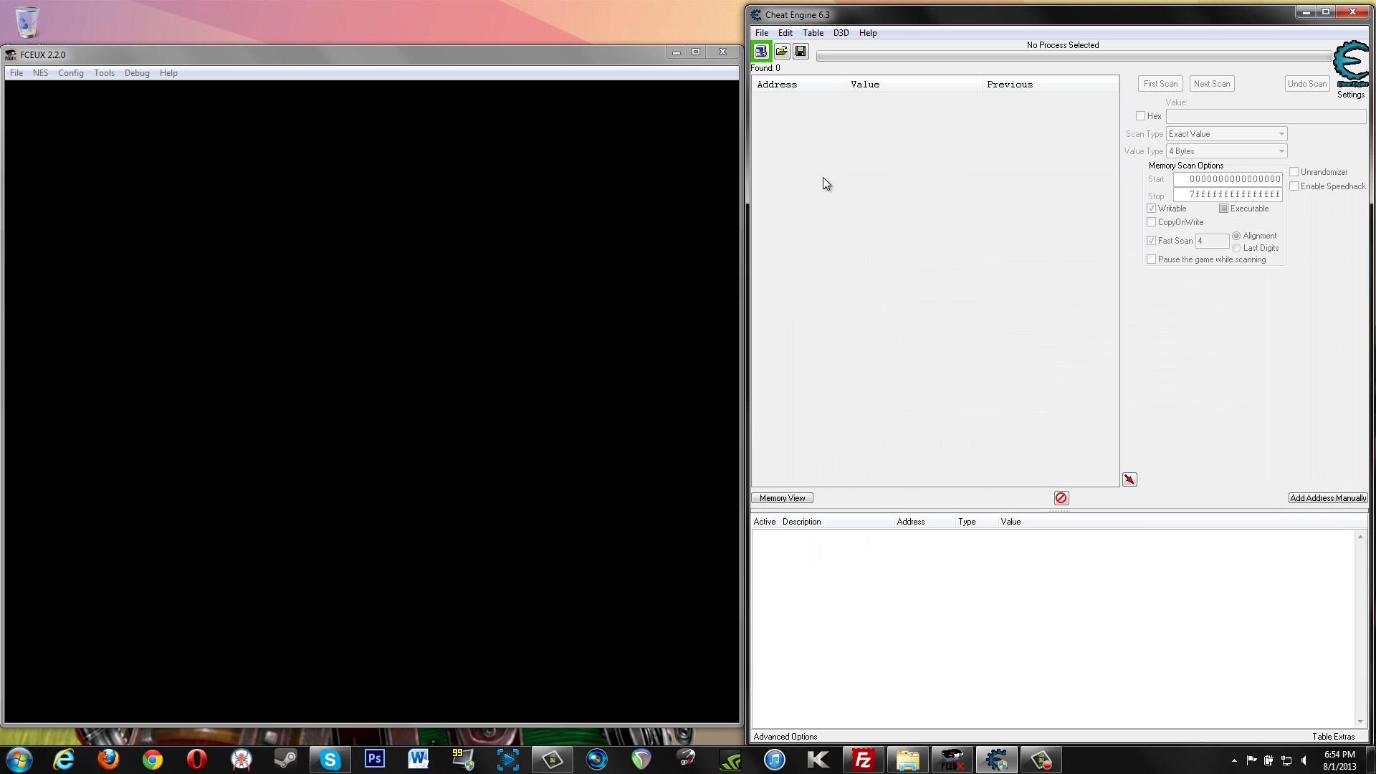
Step: Load the MEGAMAN_2.NES game file in FCEUX
click(16, 73)
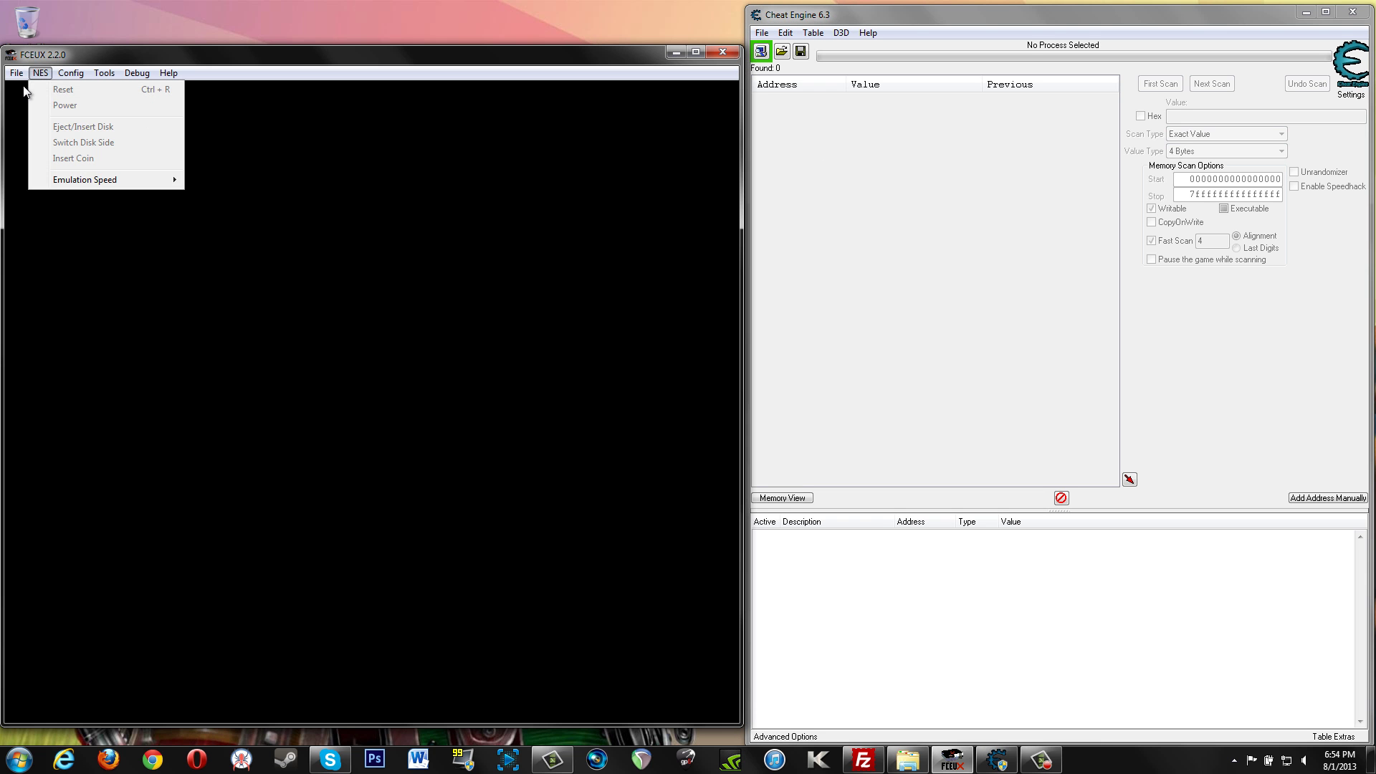
click(39, 90)
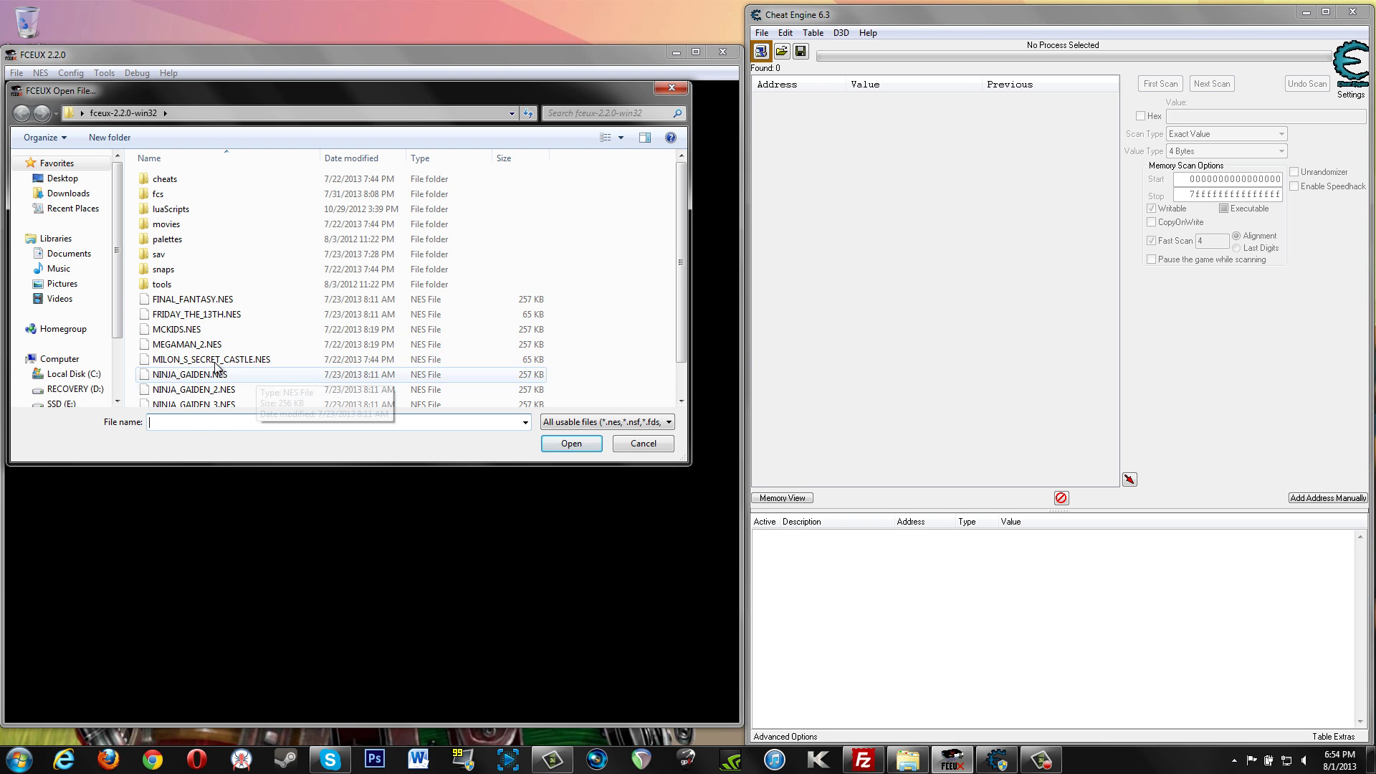
click(277, 346)
double_click(201, 346)
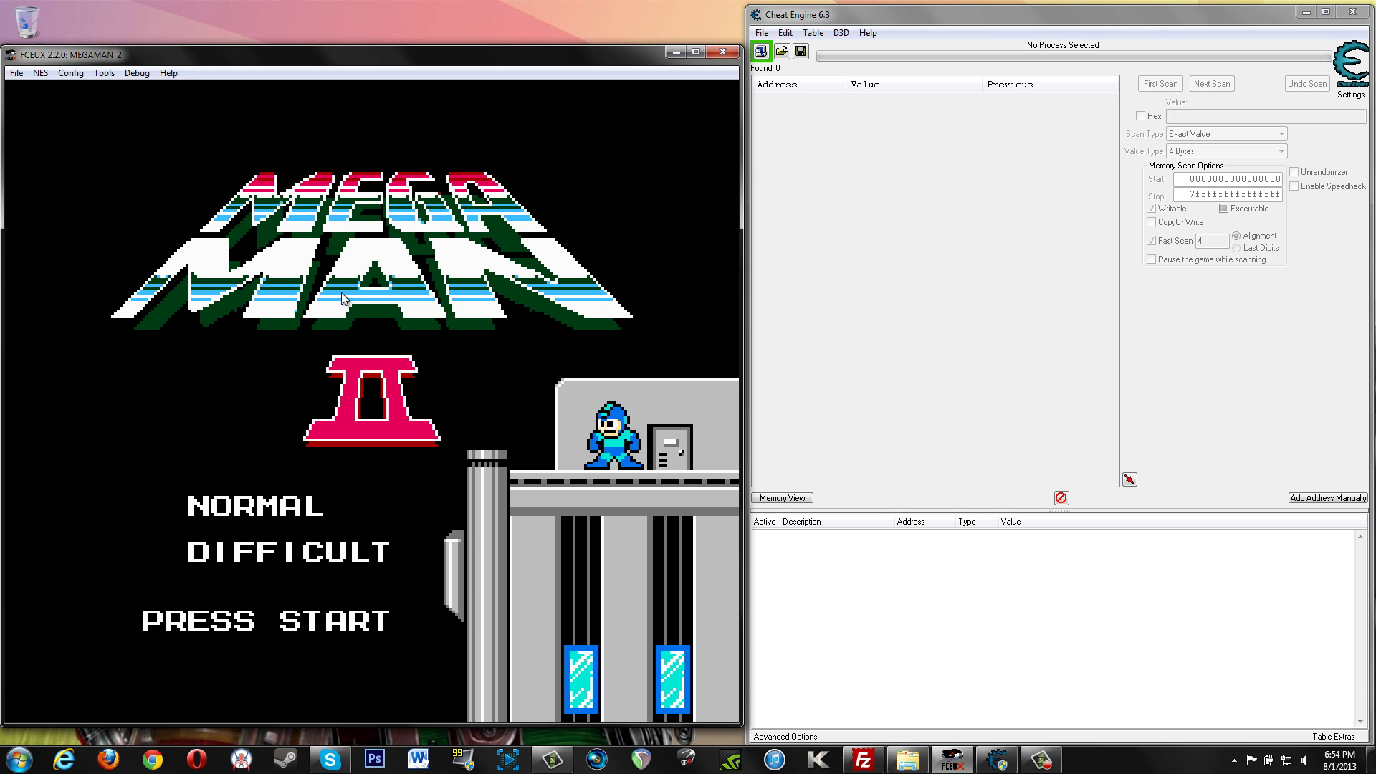
Step: Start a new game, enter the Wood Man stage, and pause it on the energy menu
key(Return)
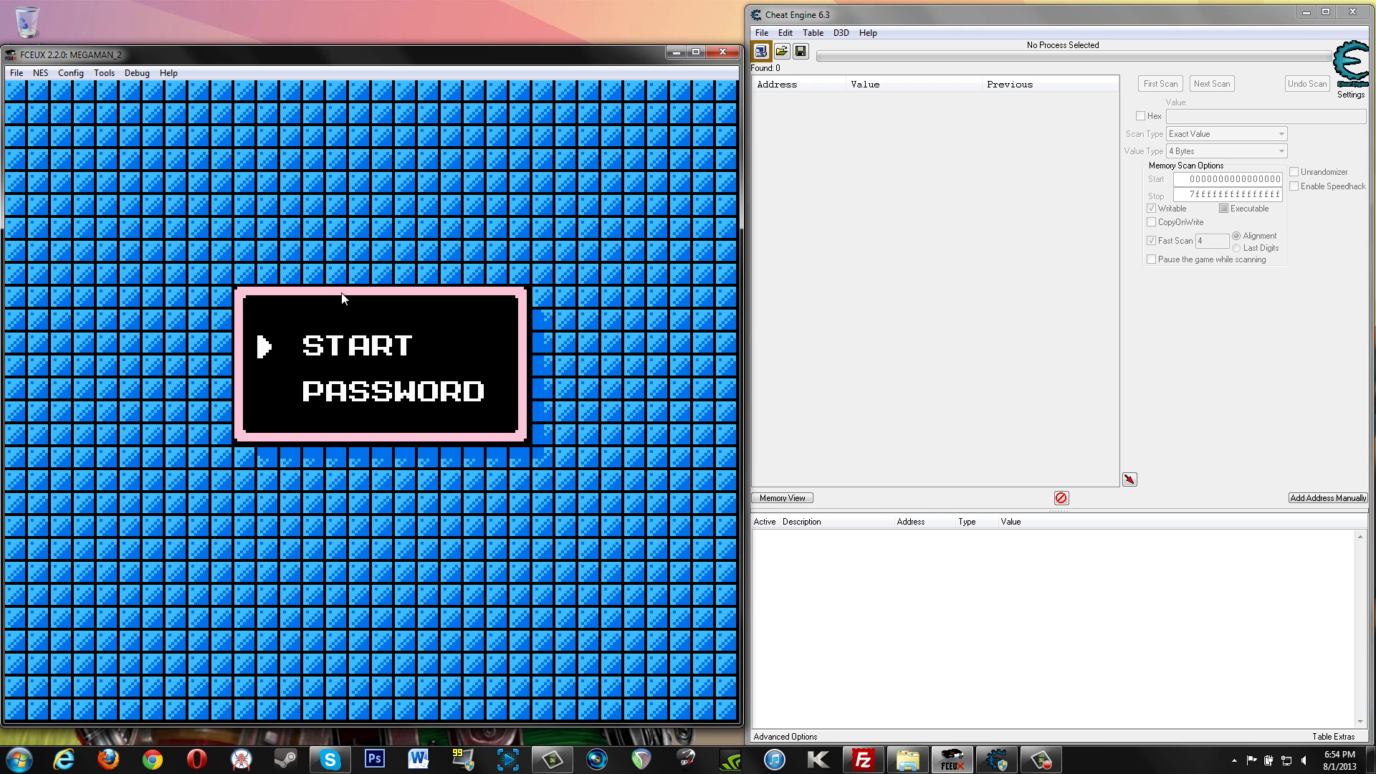
key(Return)
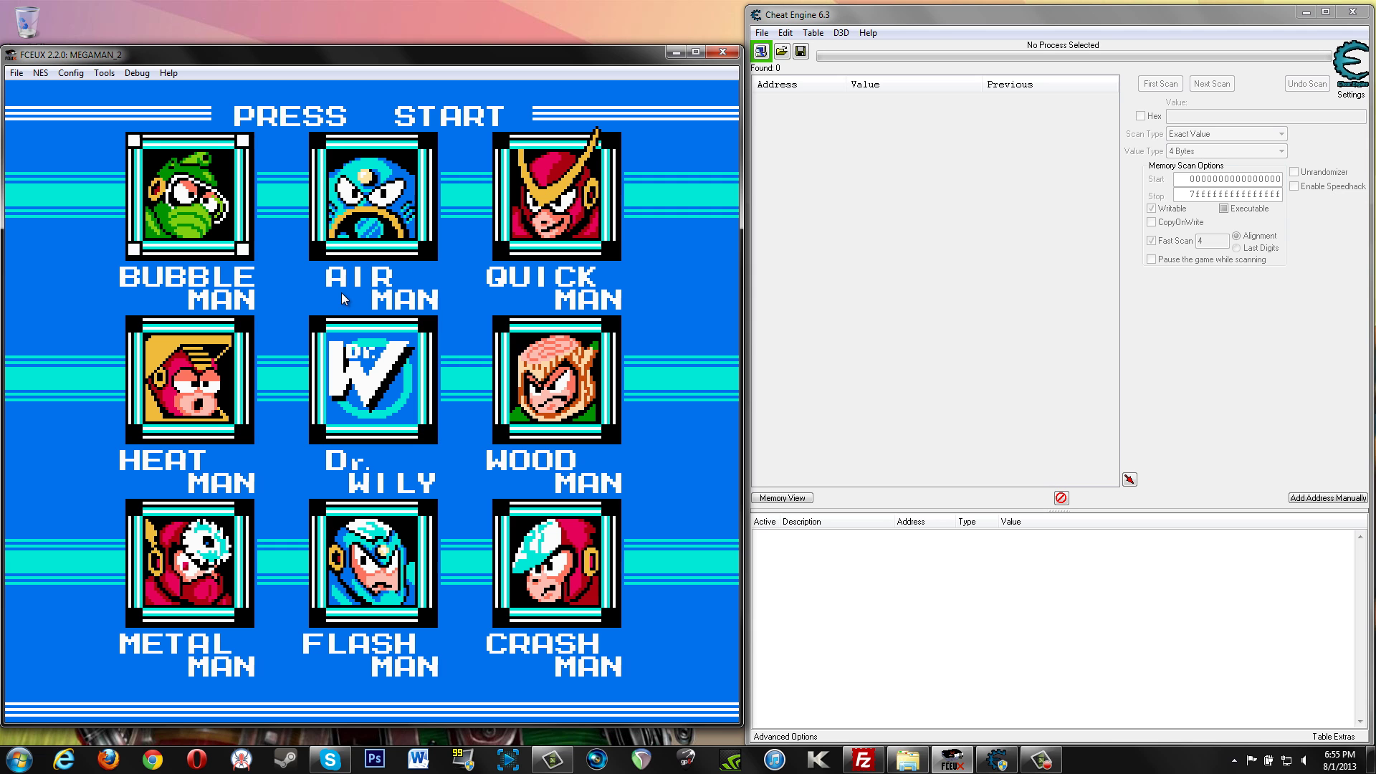
key(Right)
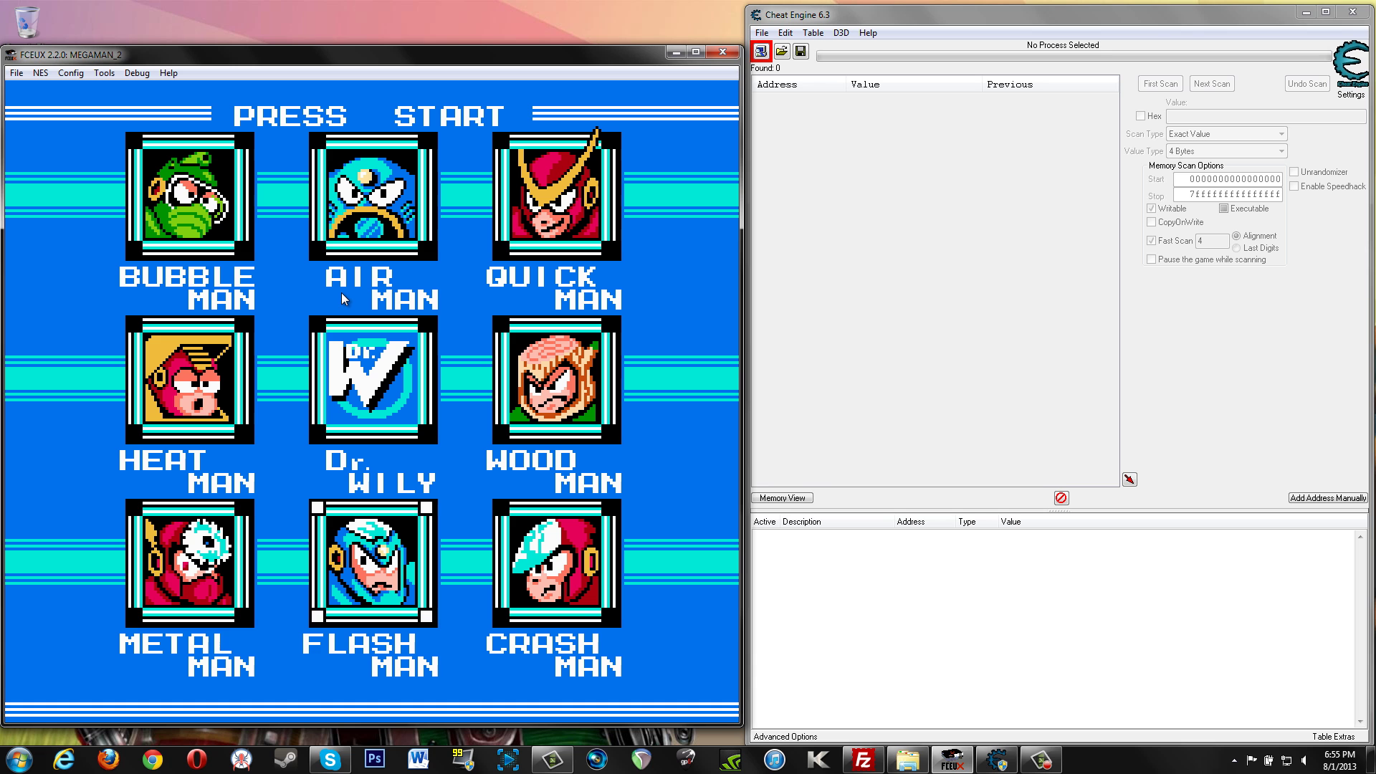
key(Return)
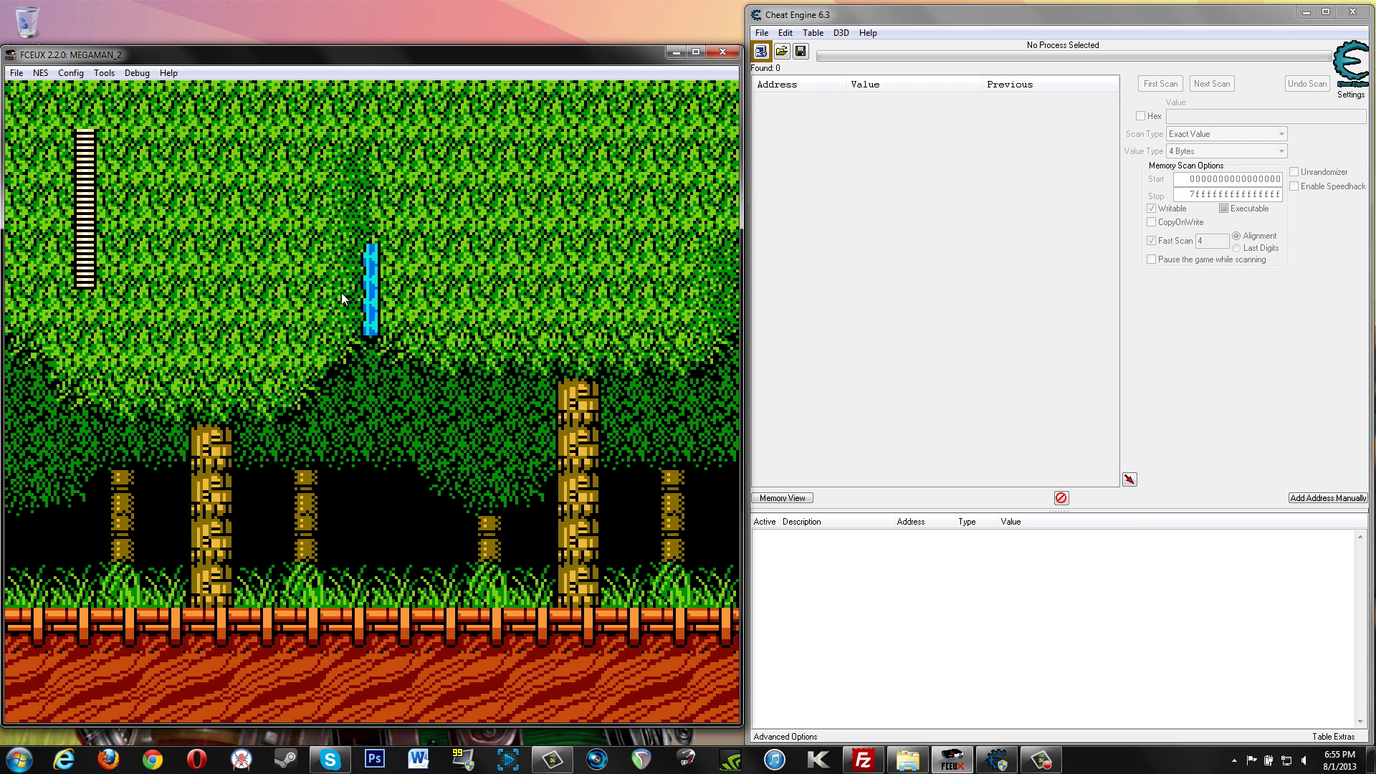
key(Return)
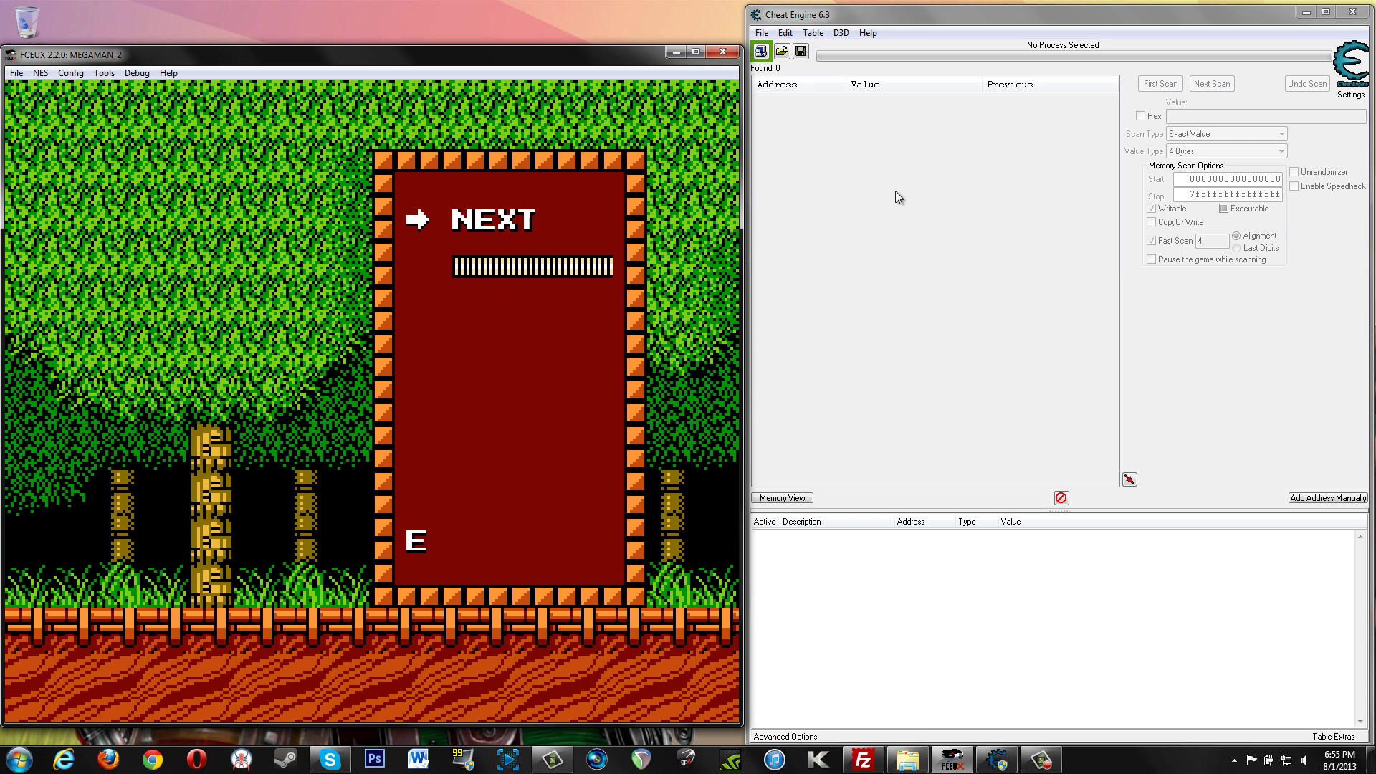
Step: Switch to Cheat Engine and attach it to the fceux.exe process
click(762, 52)
drag(1052, 241, 969, 158)
click(955, 256)
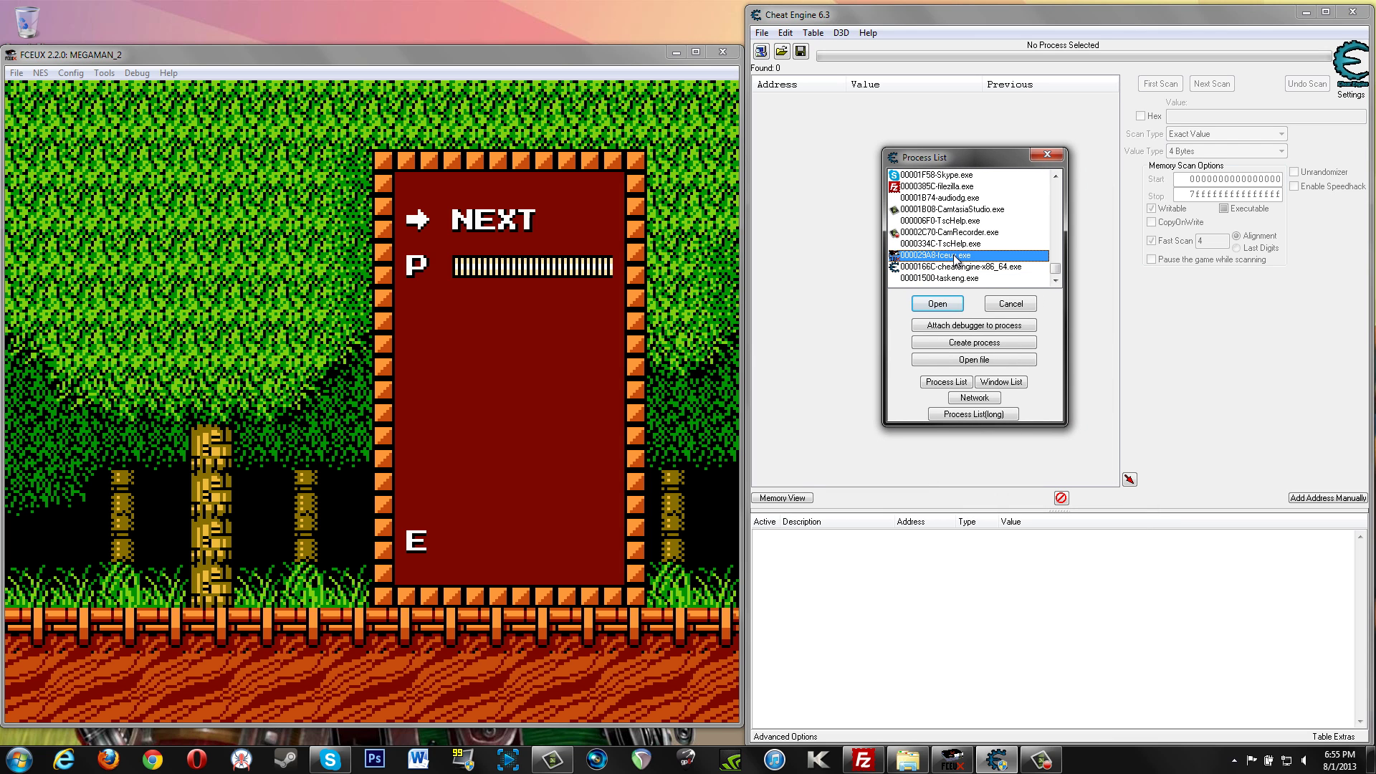
click(942, 305)
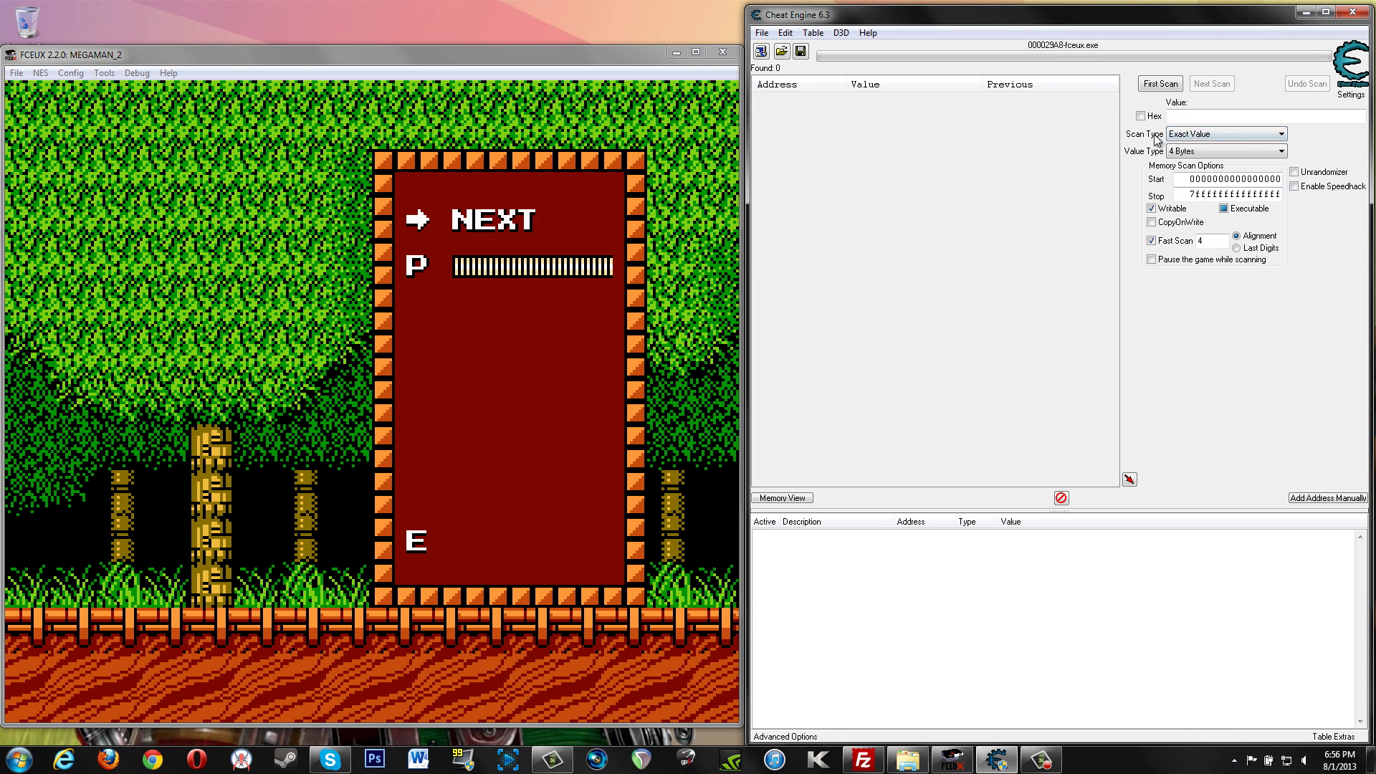
Step: Run a first scan for an unknown initial value and set the follow-up scan type to Decreased value
click(1255, 140)
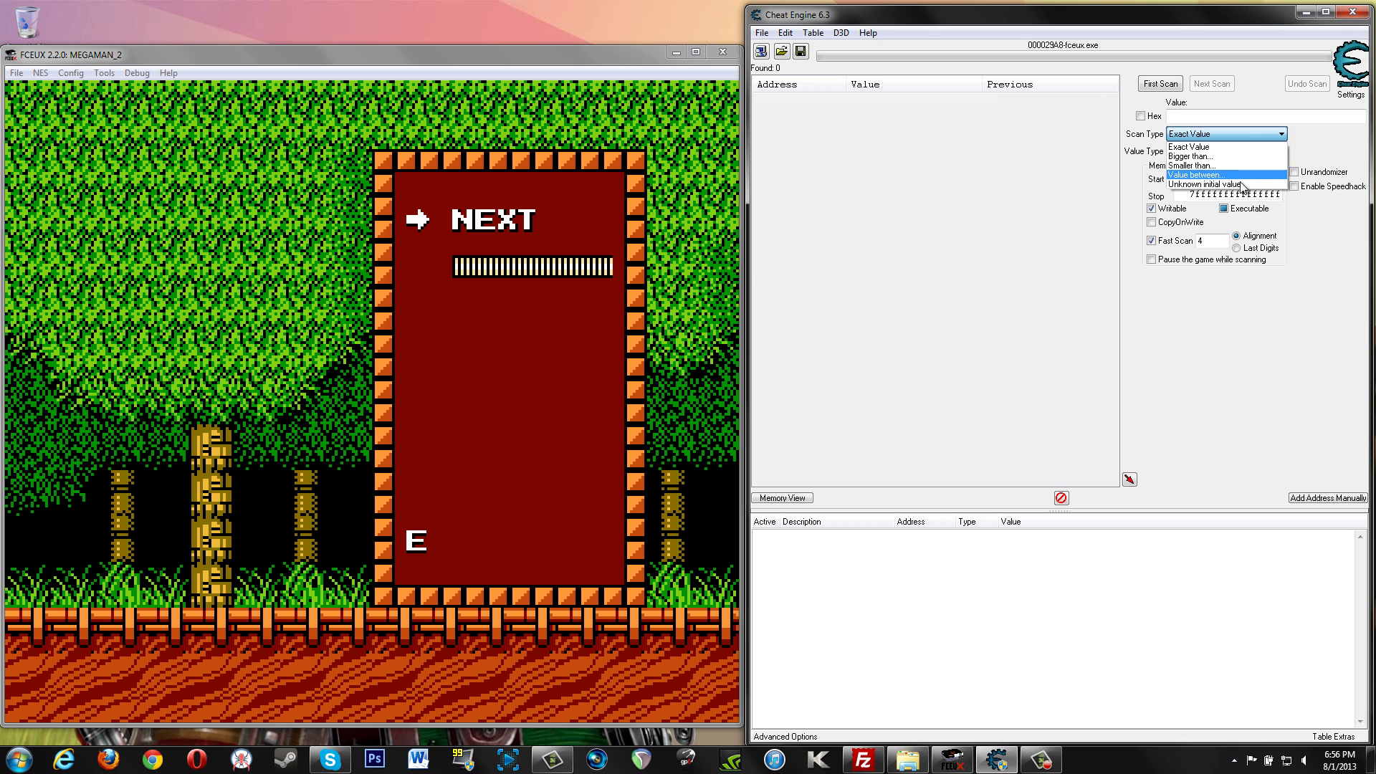
click(1185, 185)
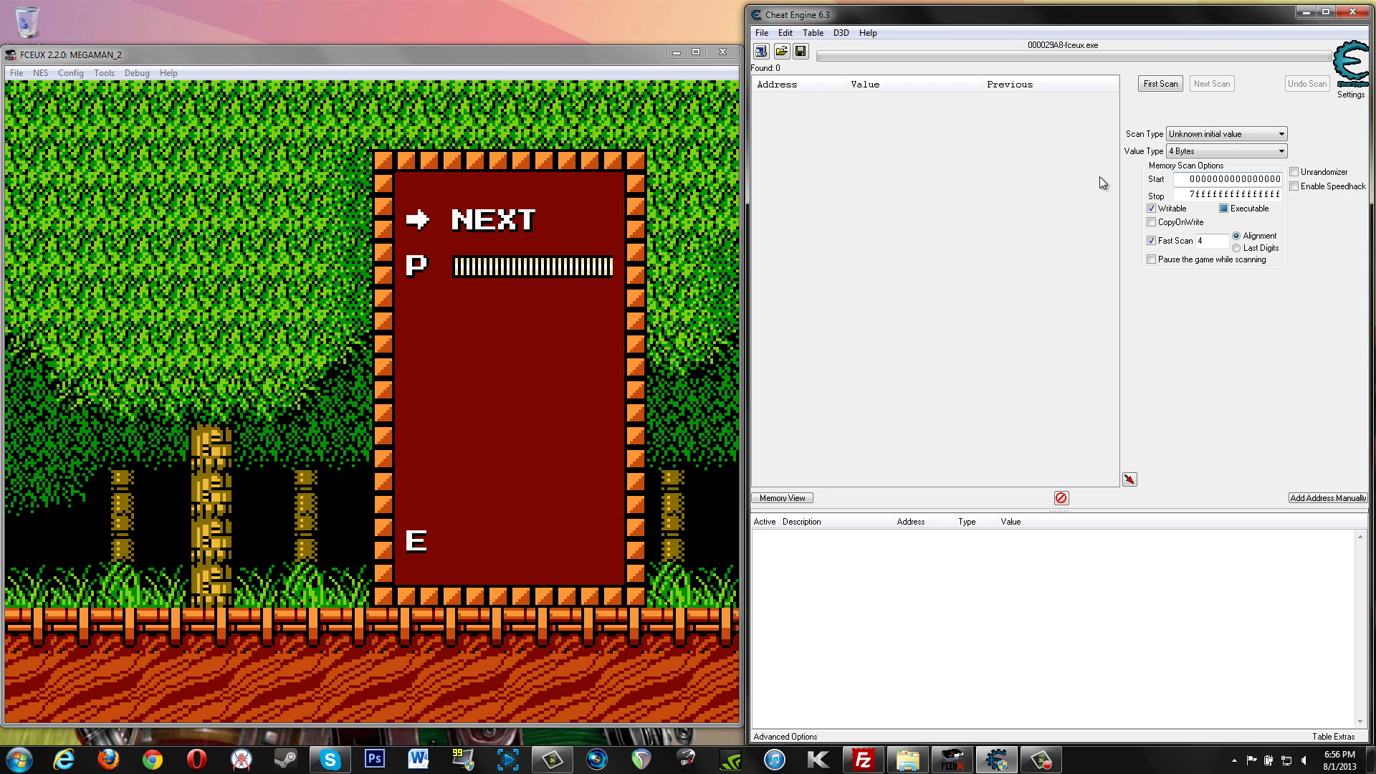
click(1157, 82)
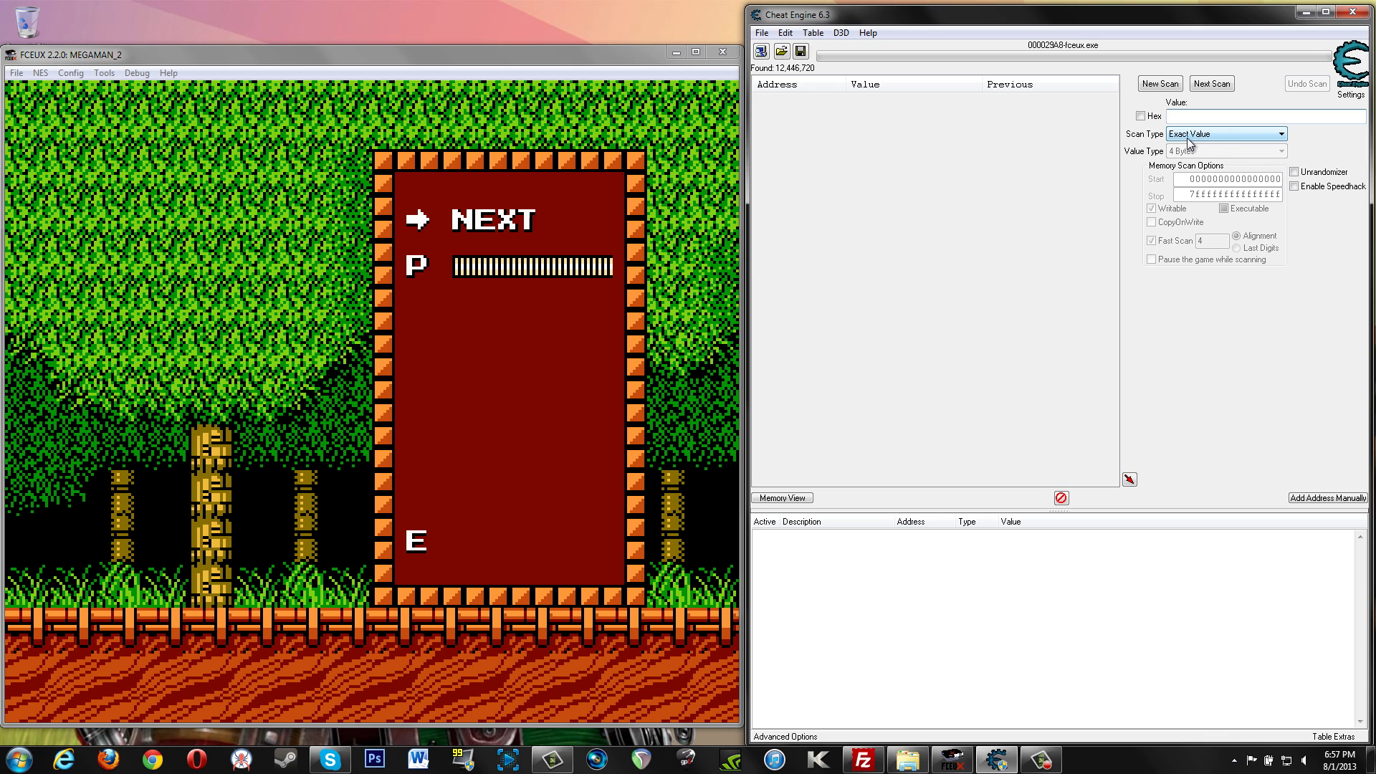
click(1225, 134)
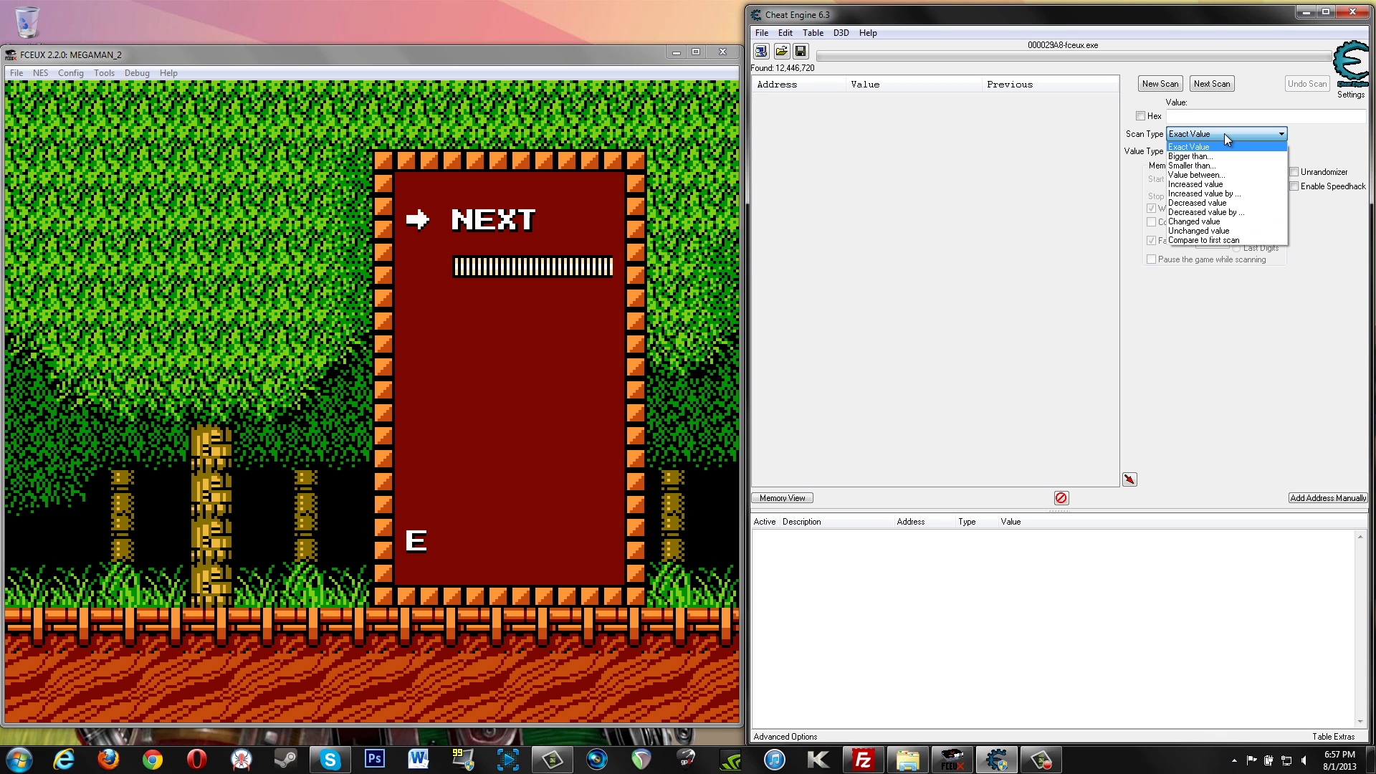
click(1219, 202)
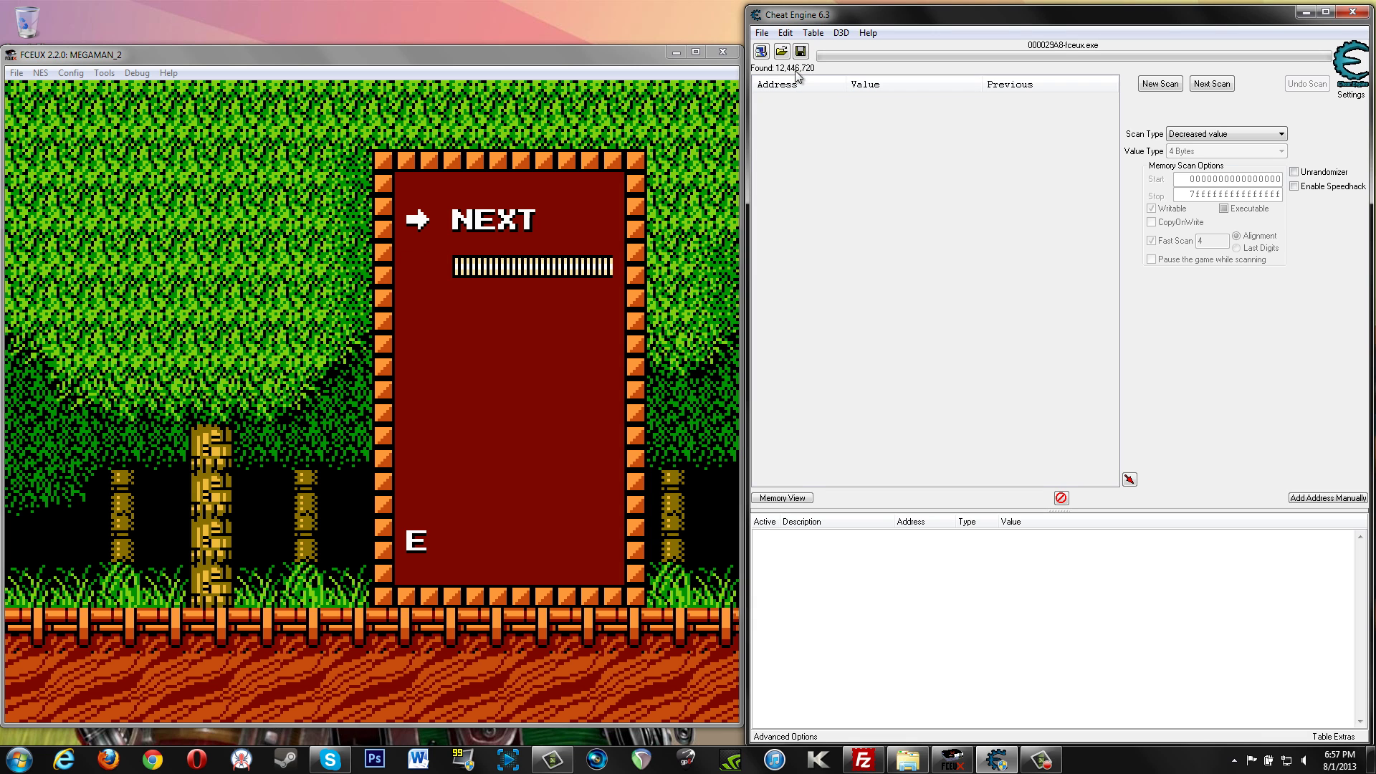
Step: Resume the game in FCEUX, pause it once Mega Man has taken damage, and run the next scan for decreased values in Cheat Engine
click(641, 105)
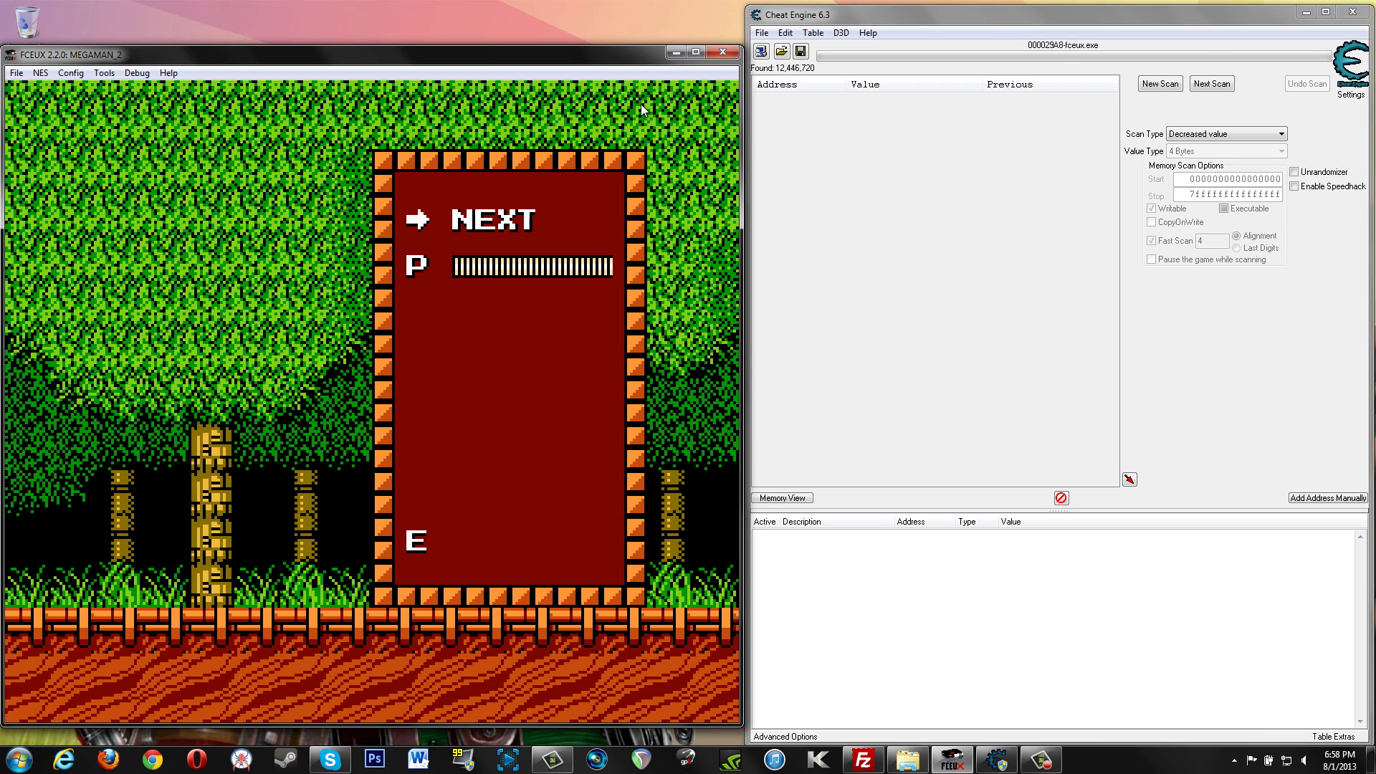
key(Return)
key(Right)
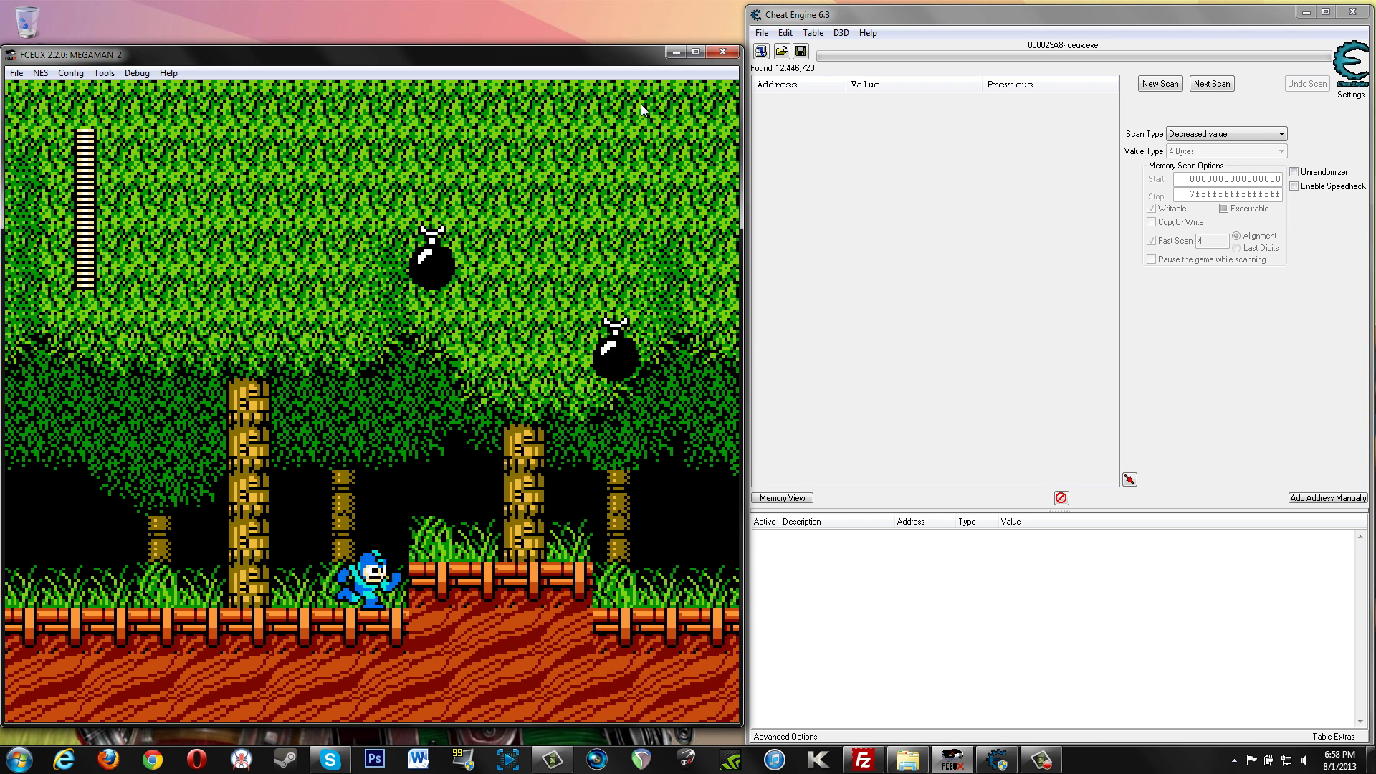
key(f)
key(f)
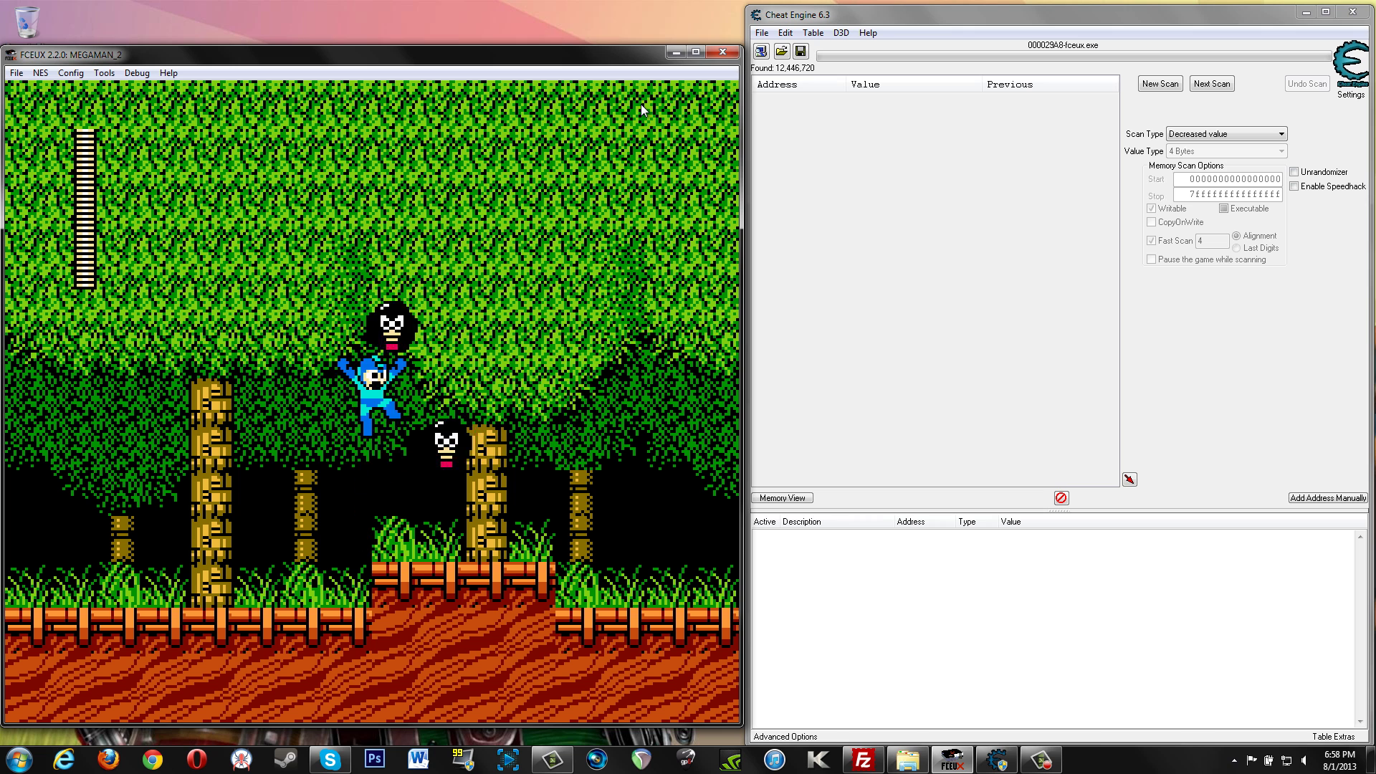
key(Left)
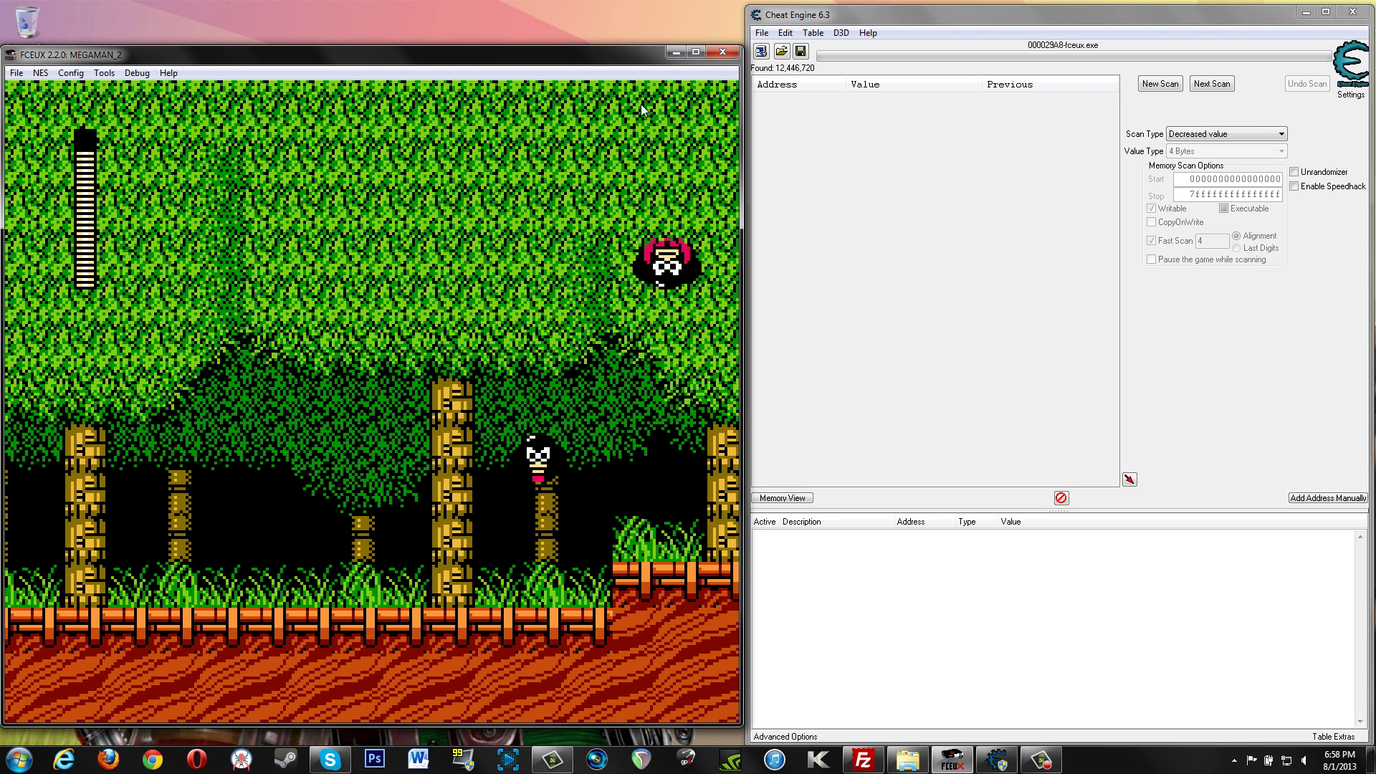
key(Return)
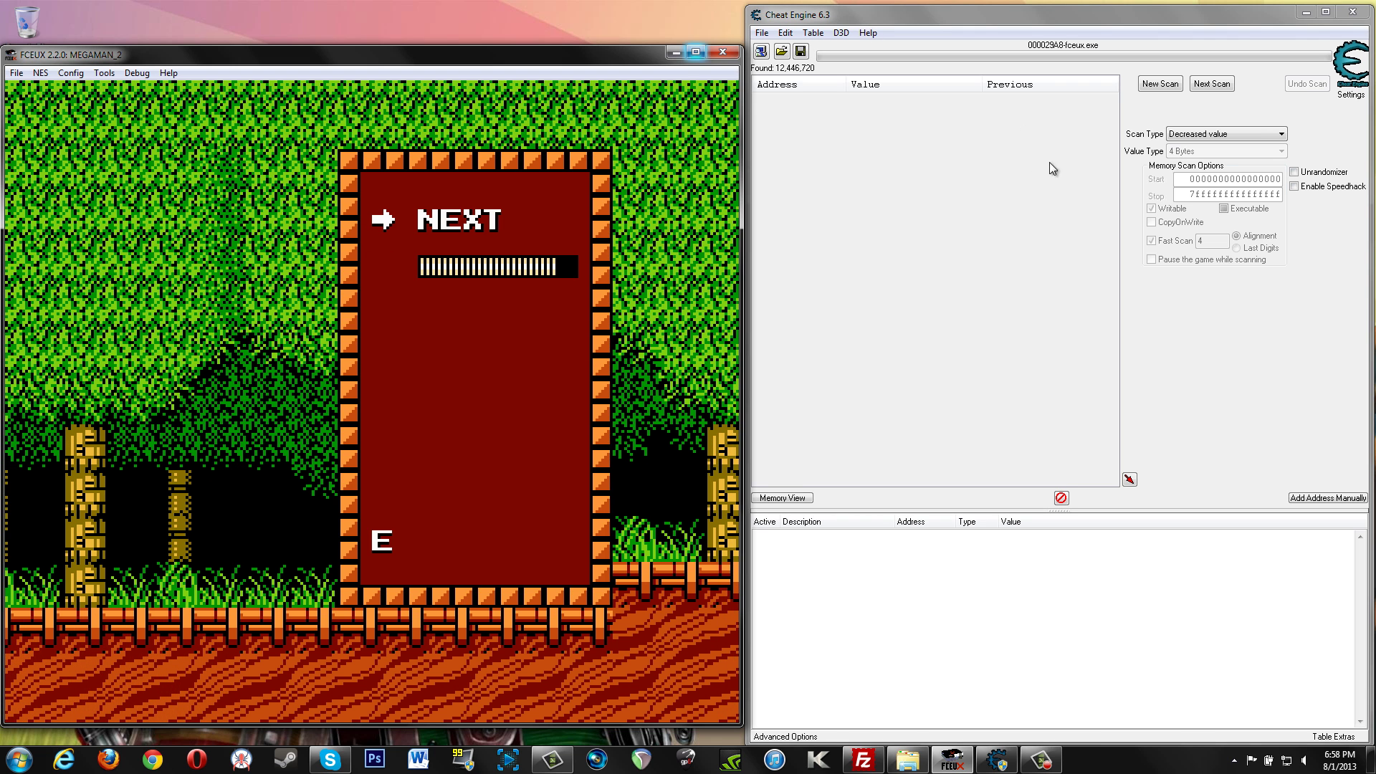
click(1224, 134)
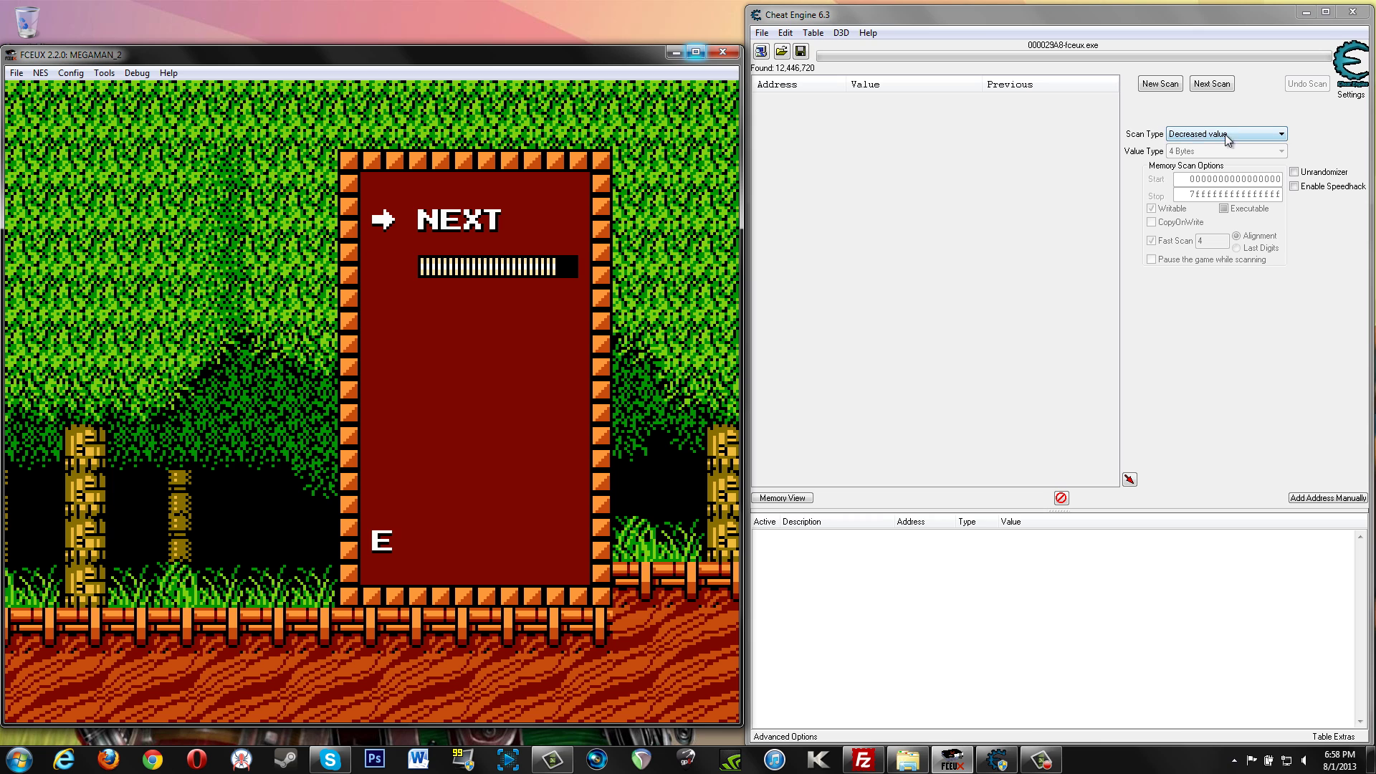
click(1212, 82)
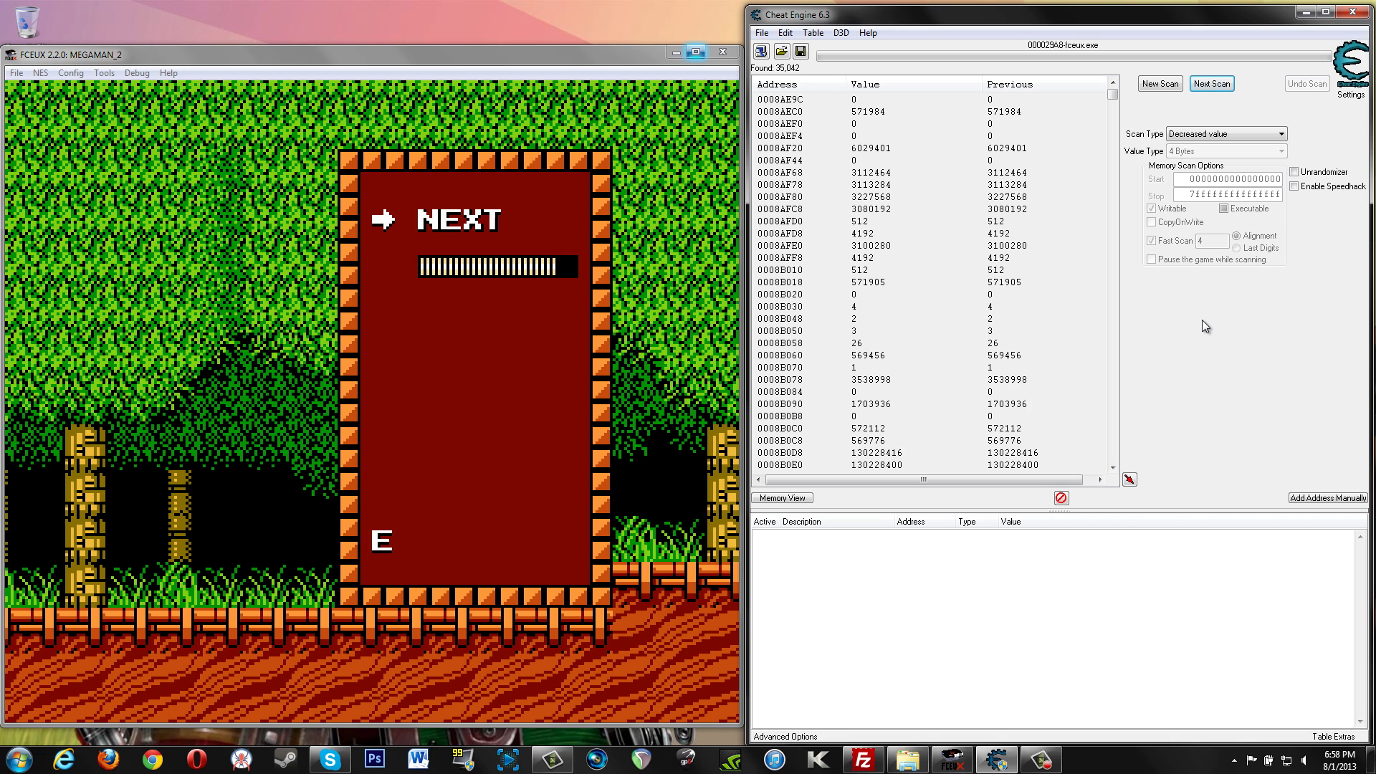
Step: Switch the scan type to Increased value and return it to Decreased value
click(1224, 134)
click(1217, 185)
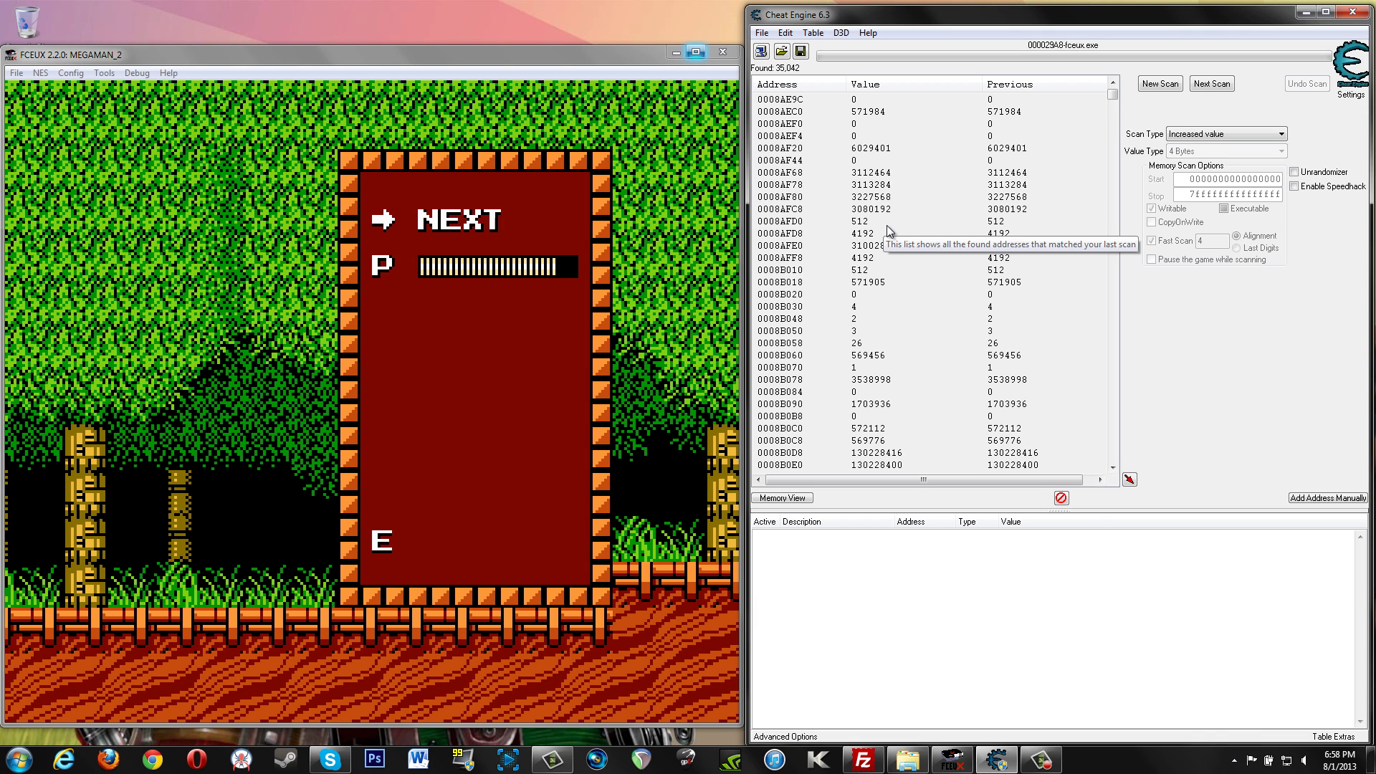
click(1204, 135)
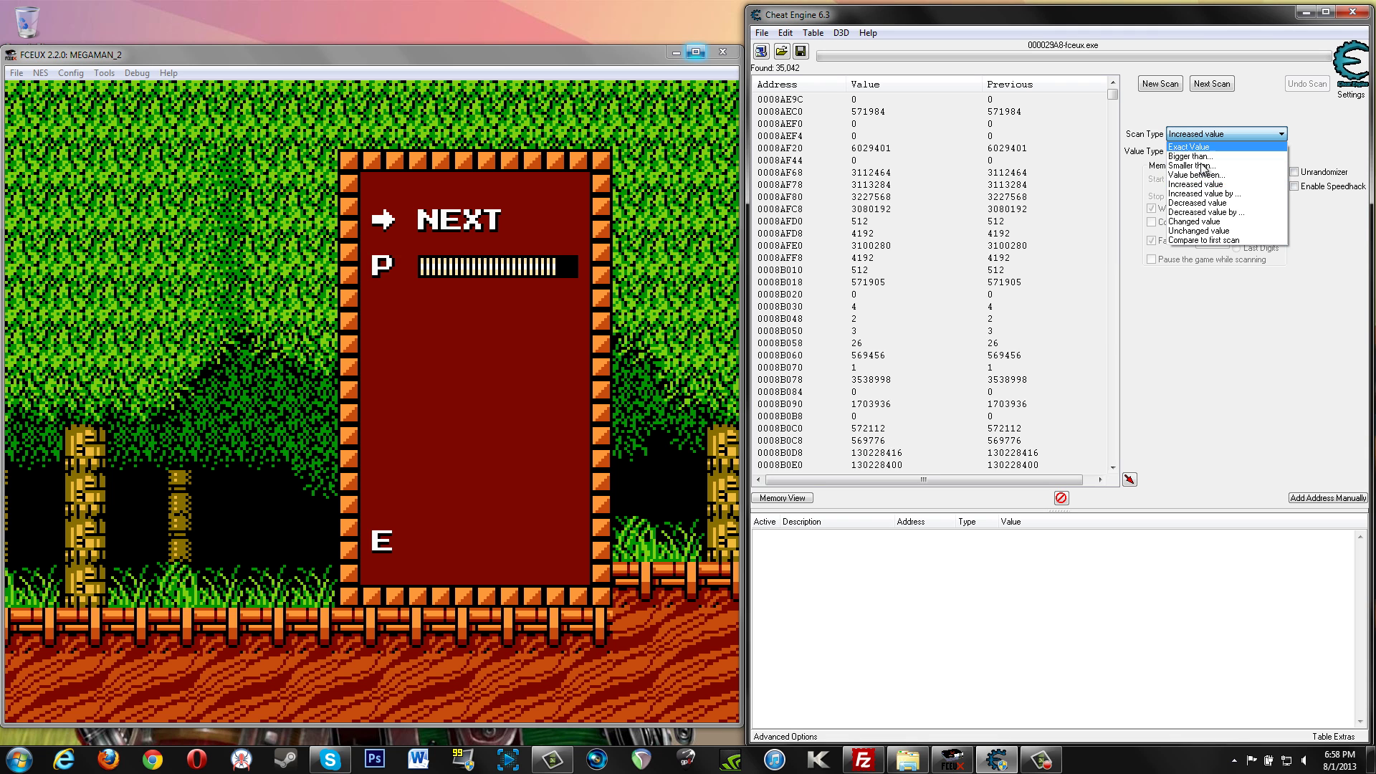
click(1201, 203)
Step: Let Mega Man lose more health in FCEUX, pause again, and narrow the found addresses with another decreased-value scan
click(639, 204)
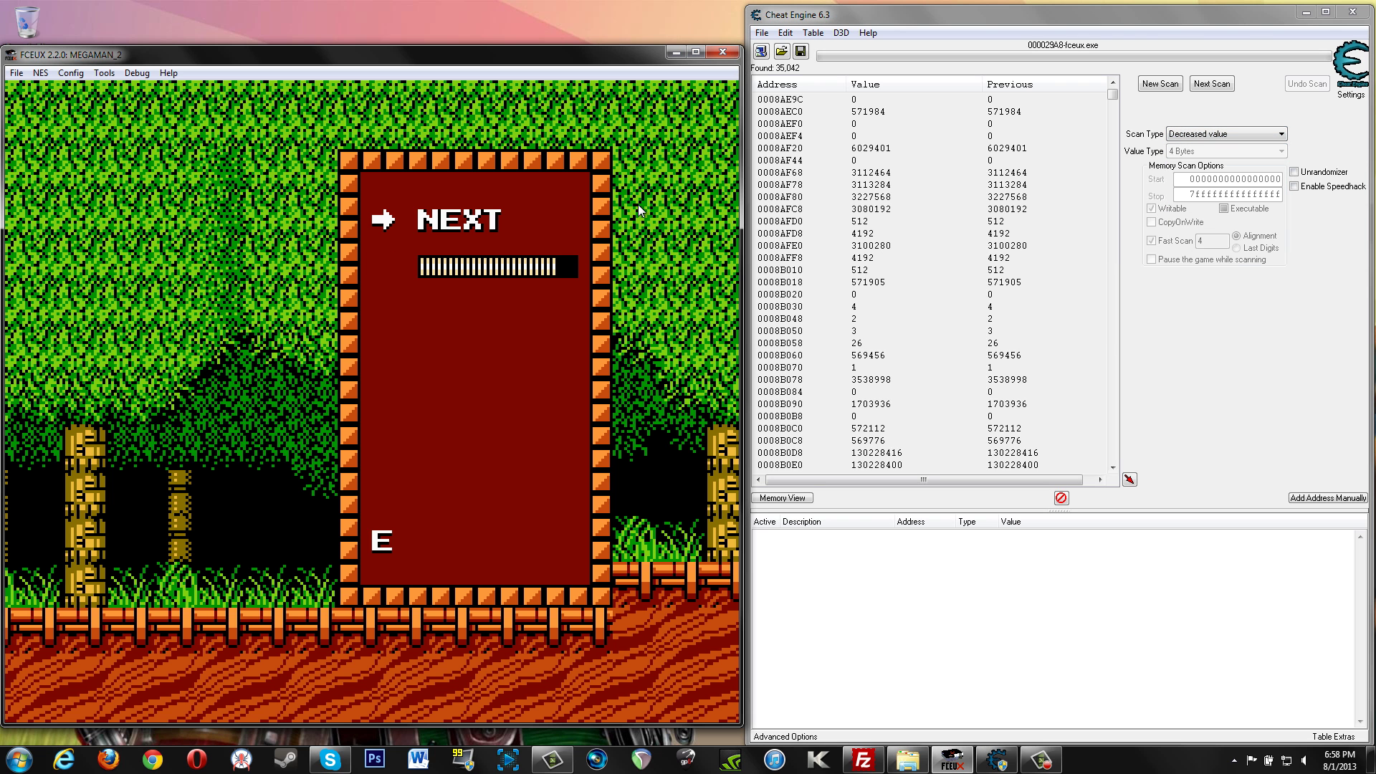
key(Return)
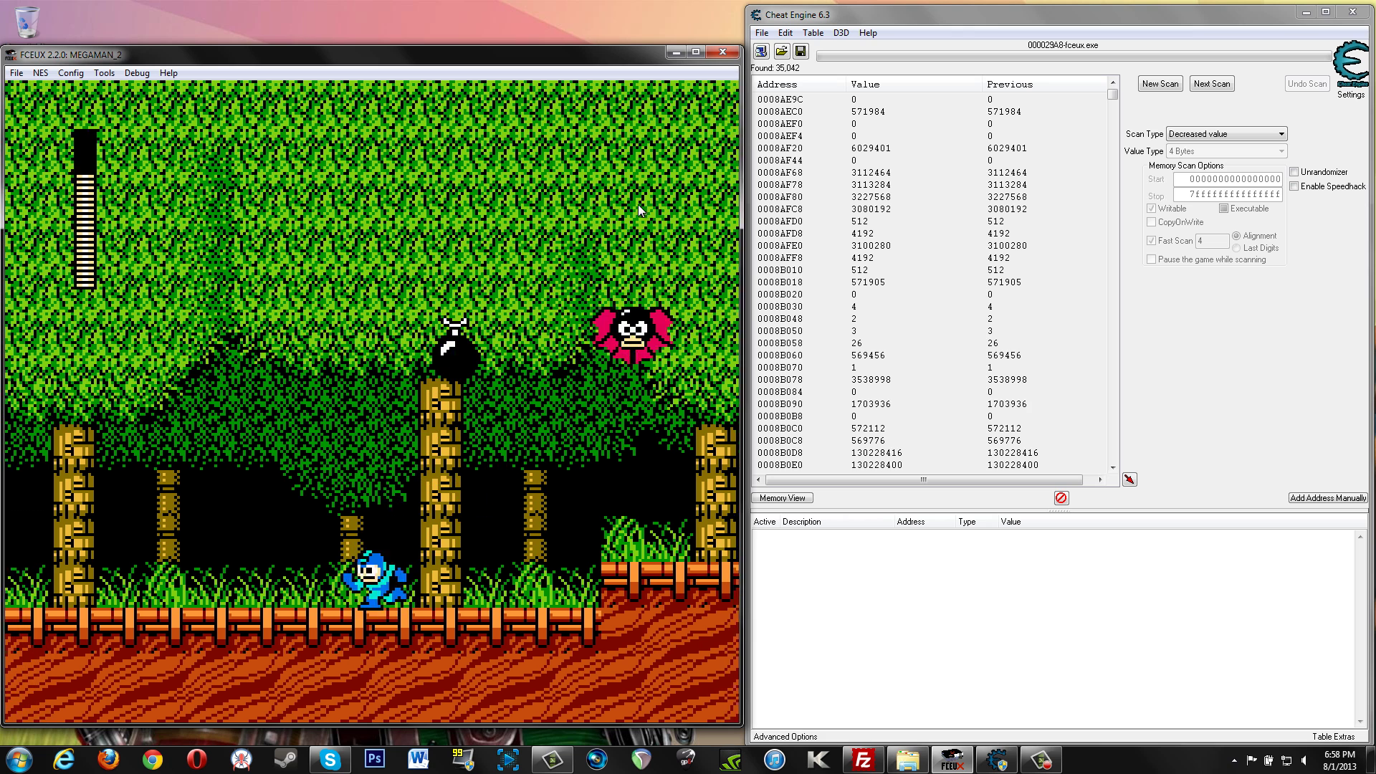
key(Left)
key(Return)
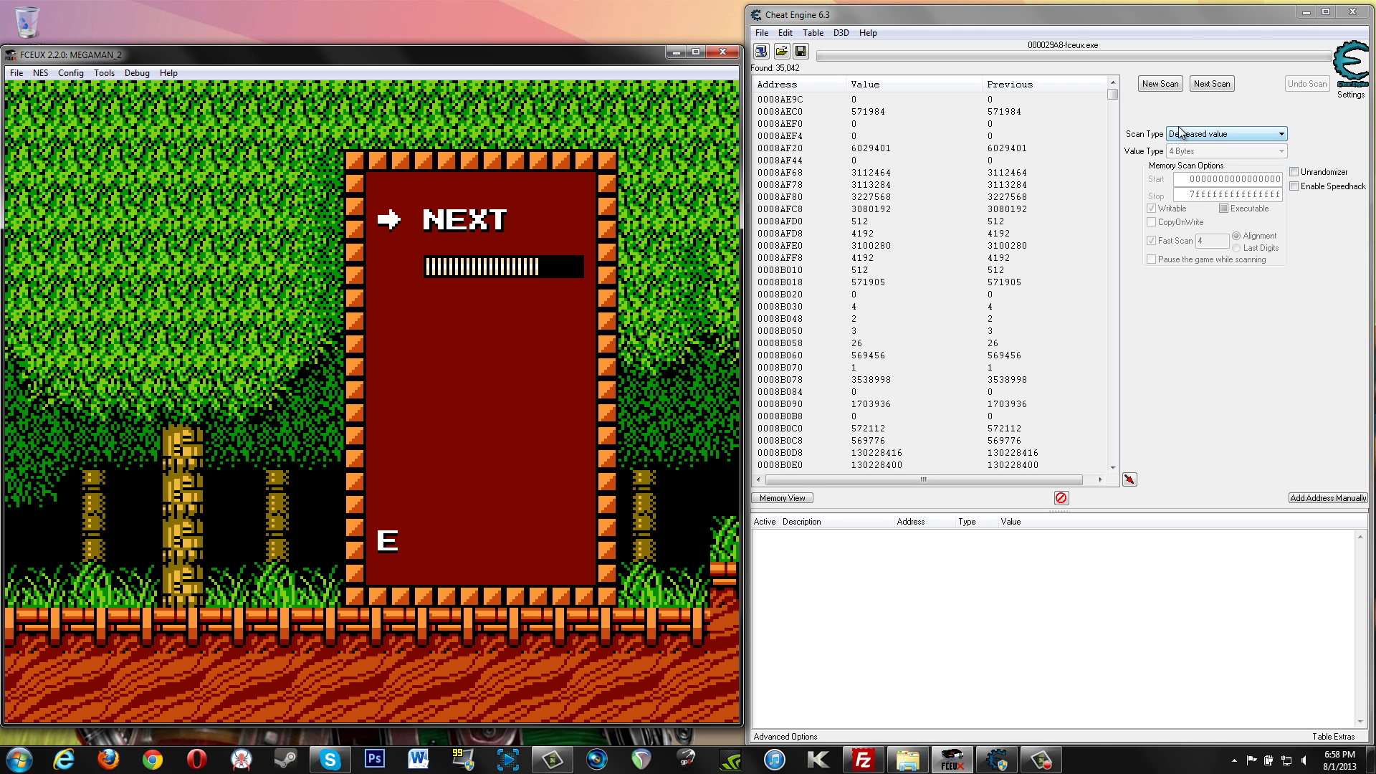
click(1212, 82)
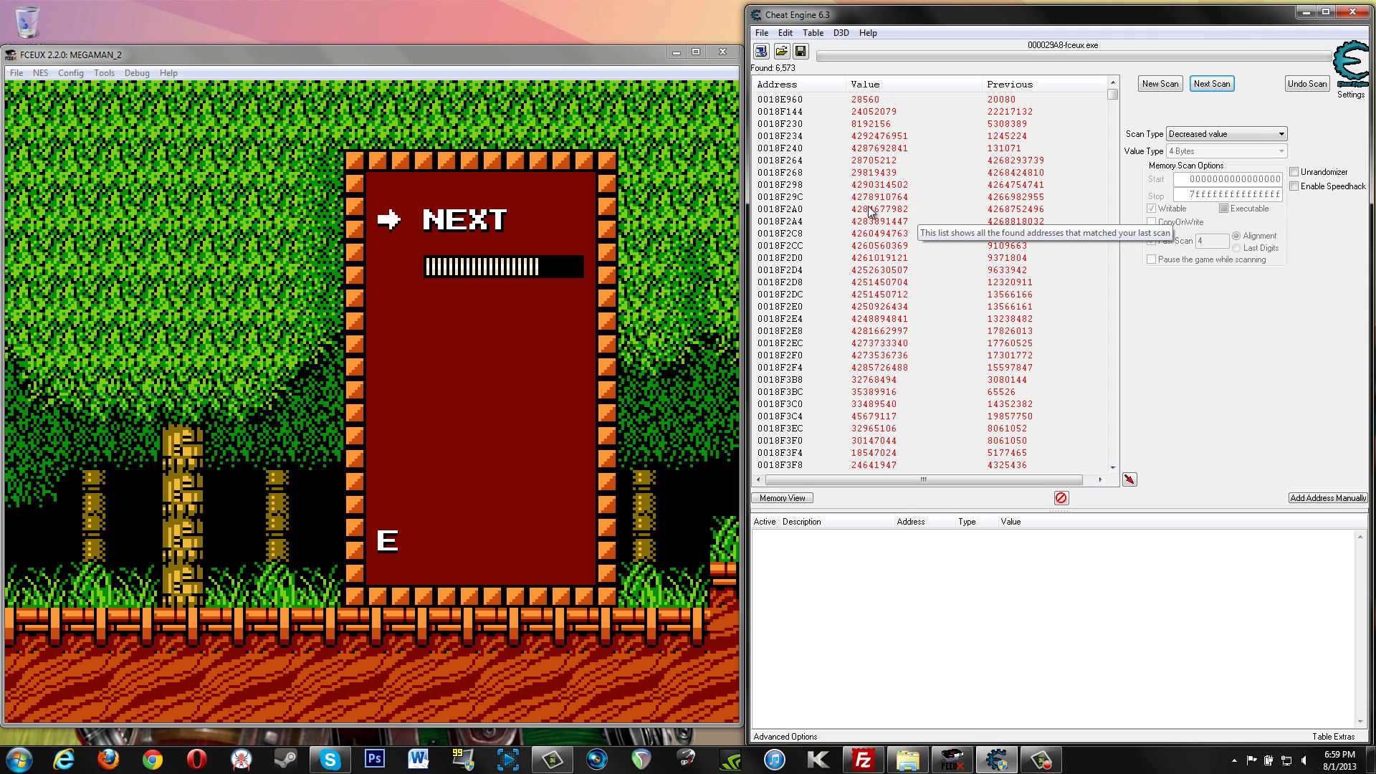
Step: Set the scan type to Unchanged value and run several follow-up scans while the game stays paused
click(1231, 134)
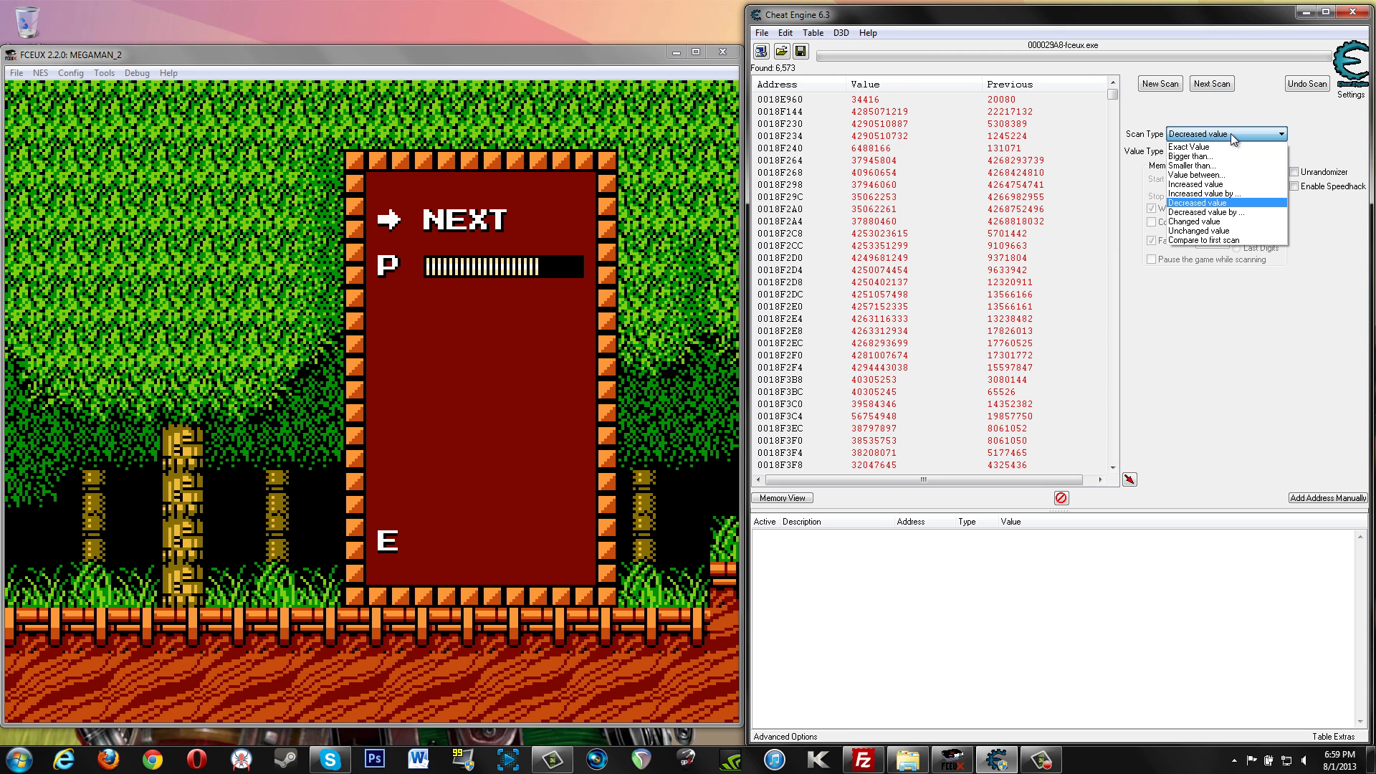
click(1223, 231)
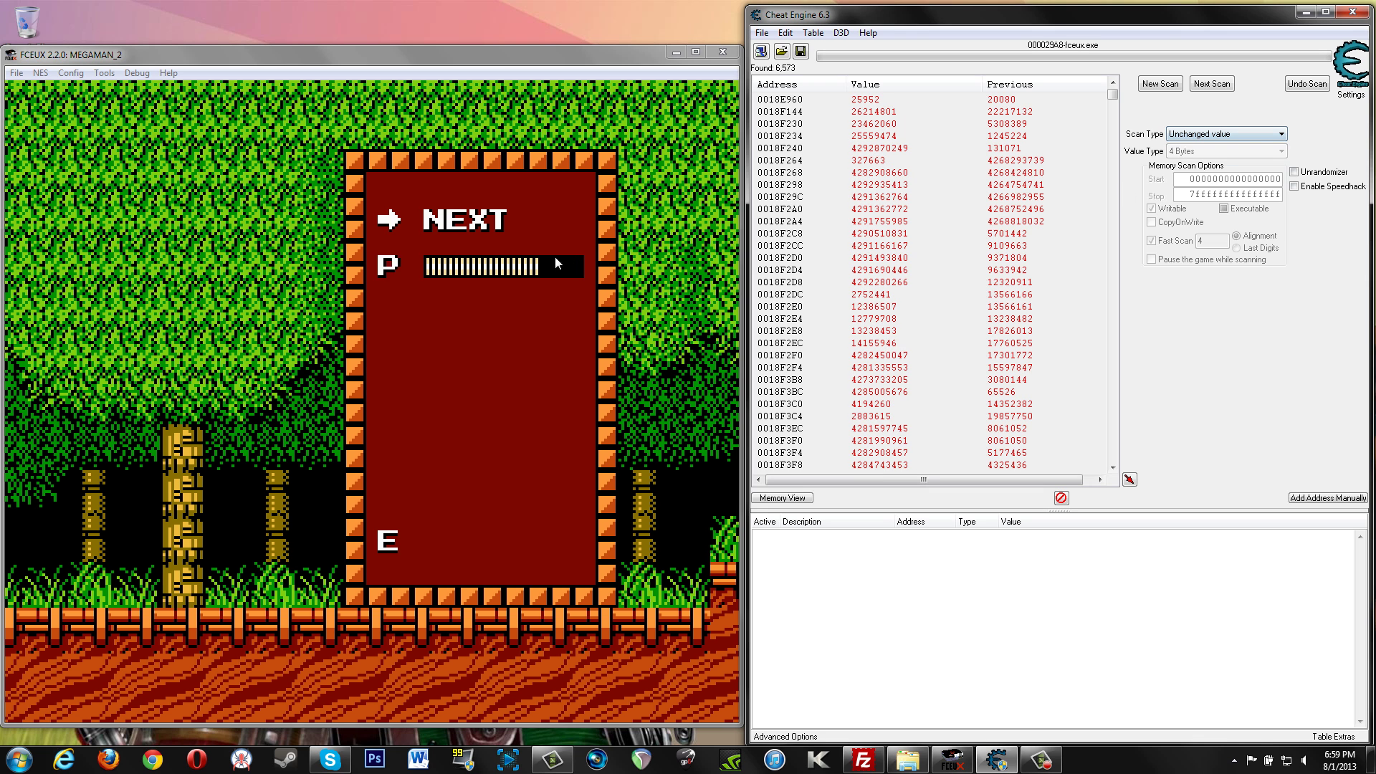
click(550, 279)
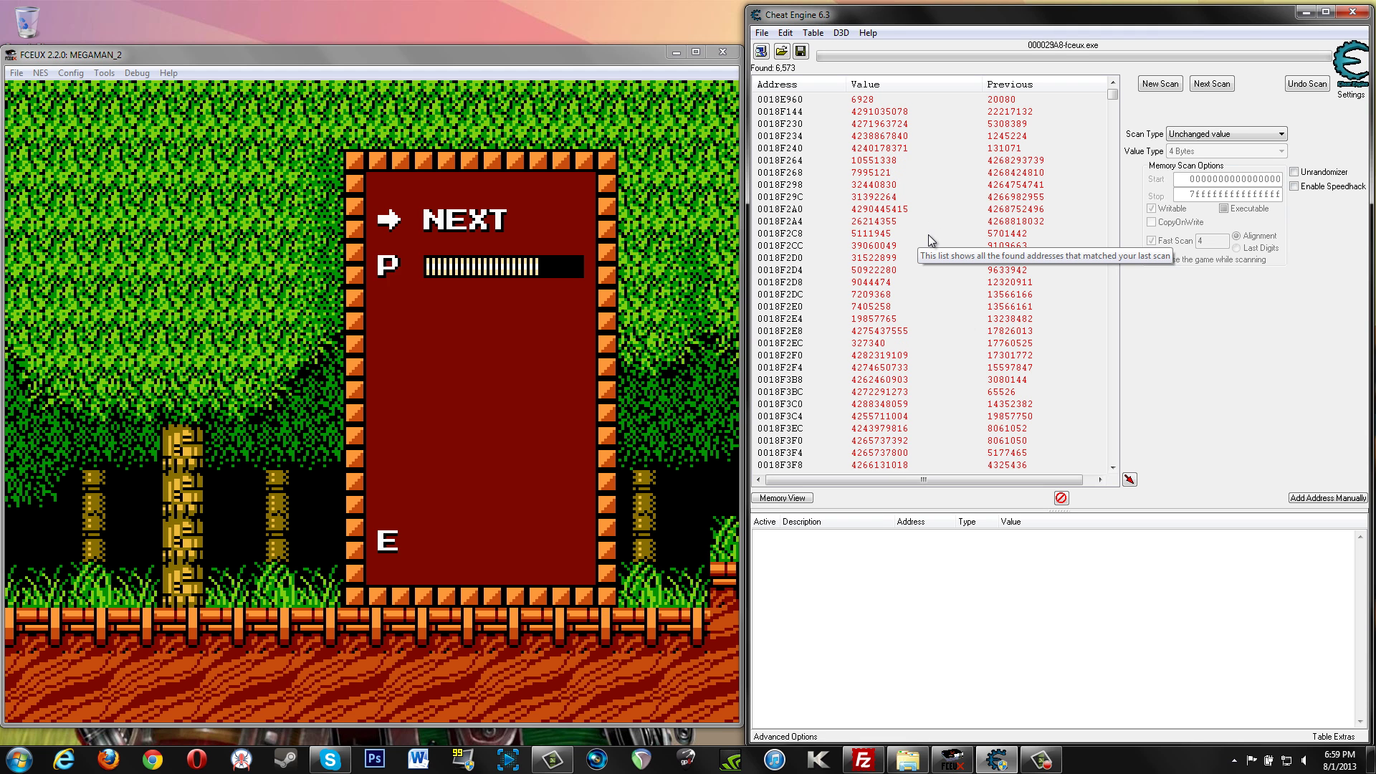
click(1216, 83)
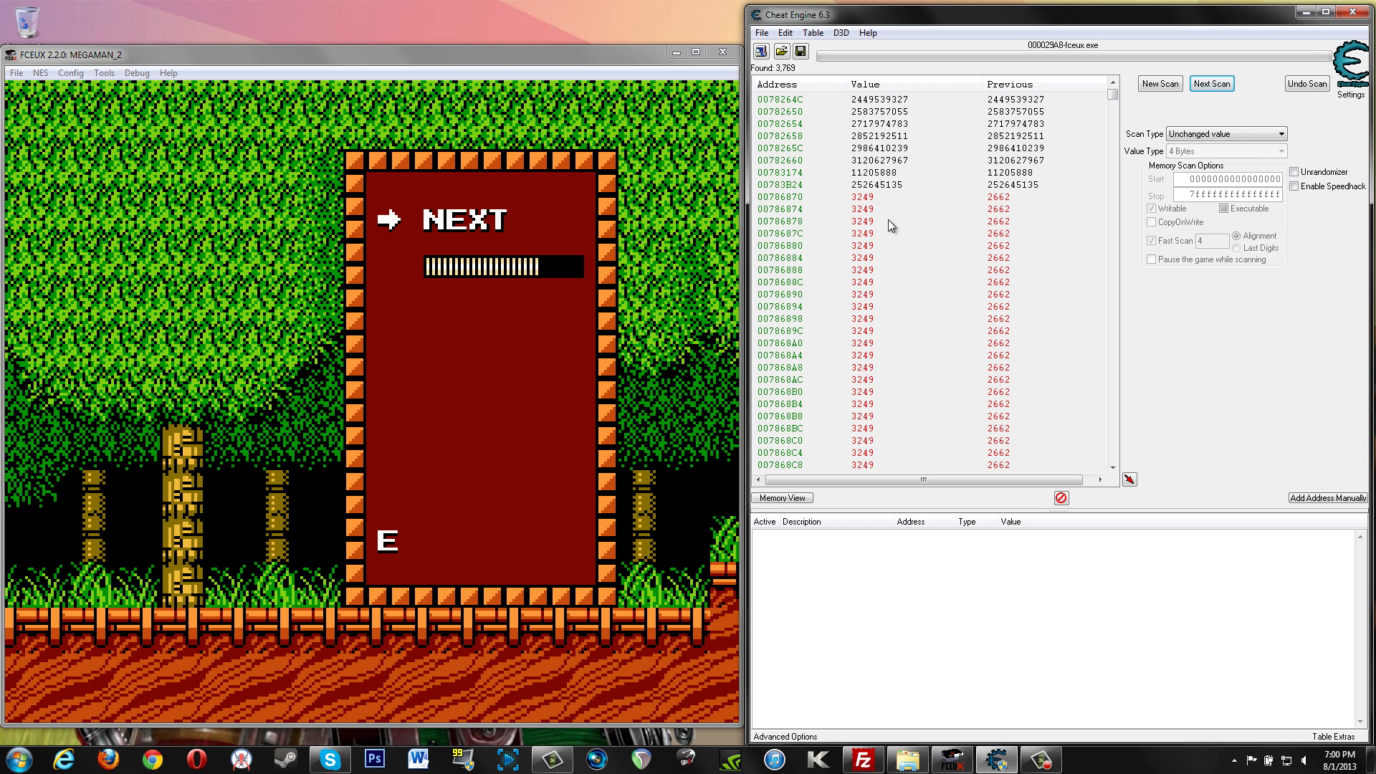
click(1204, 82)
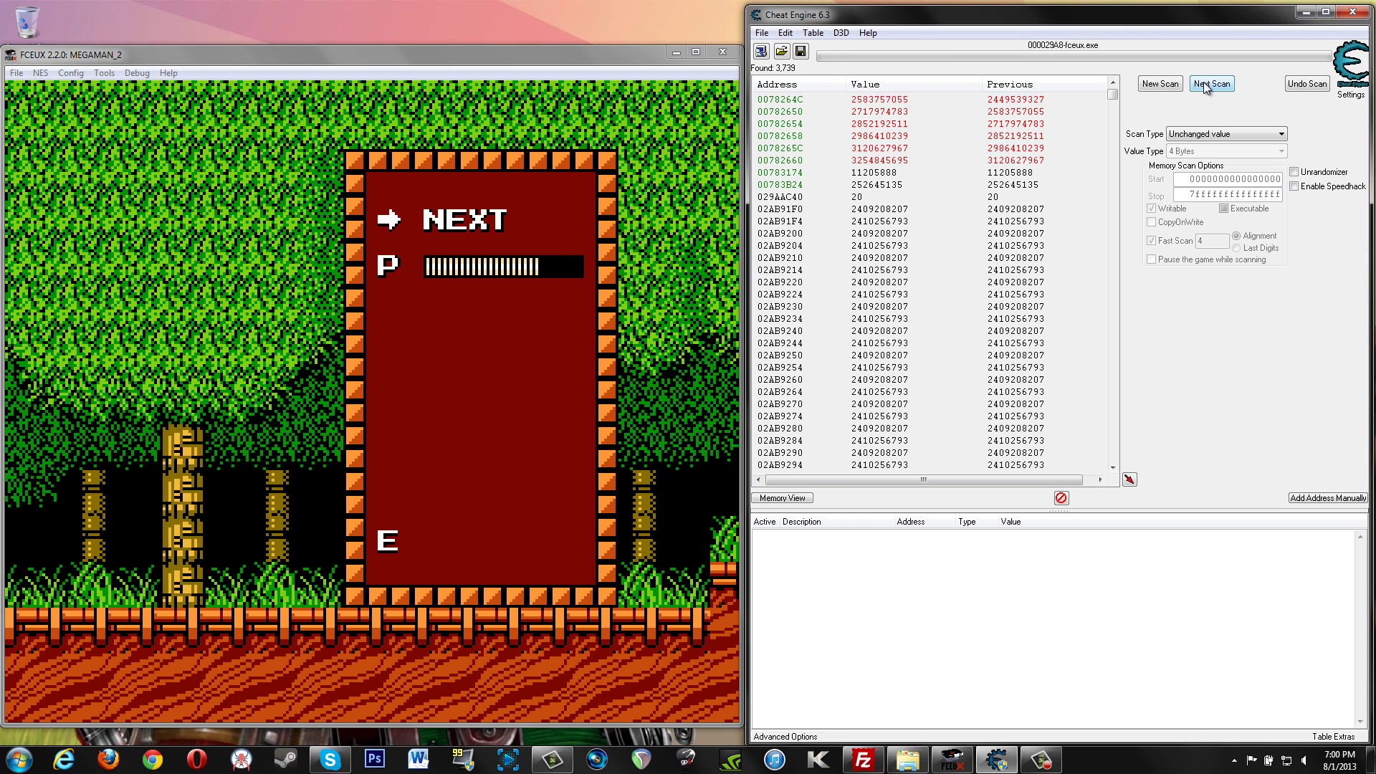
click(1203, 82)
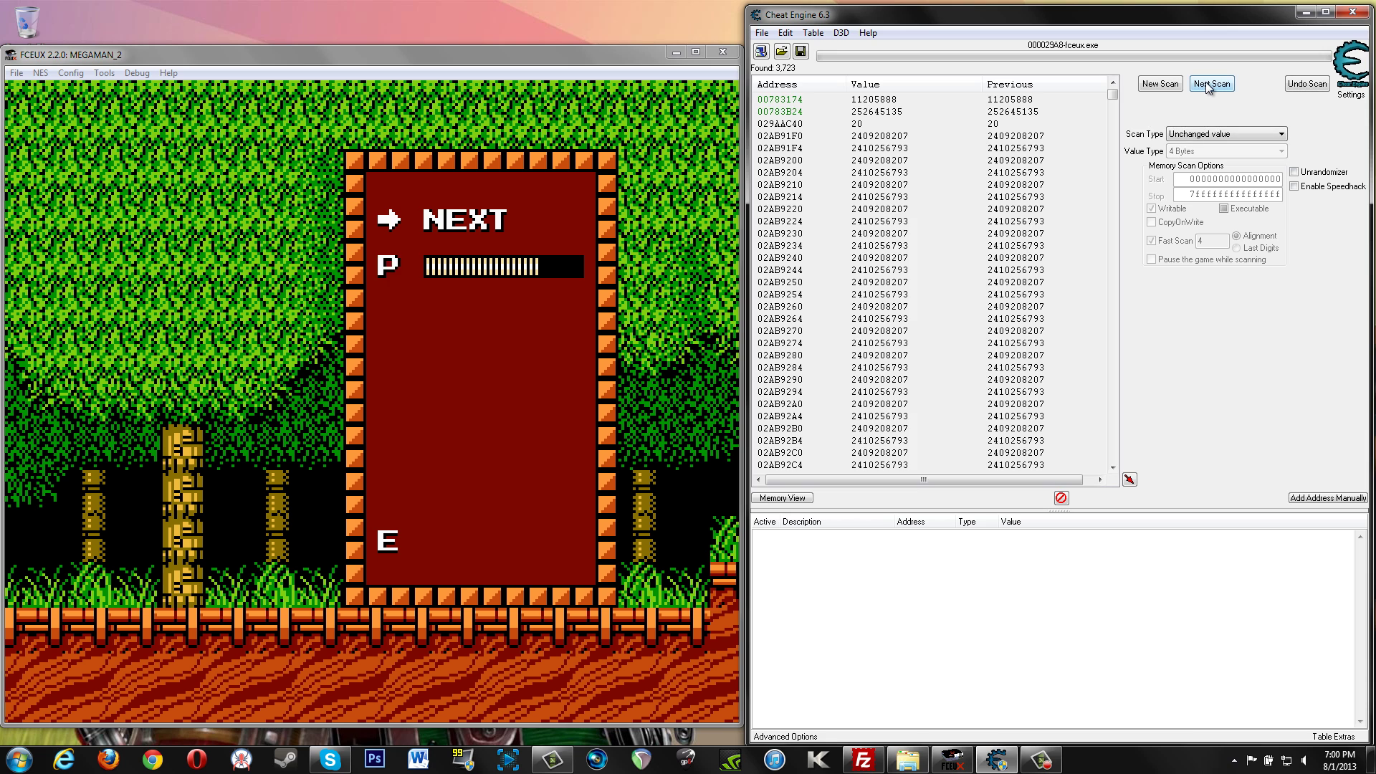
click(1206, 83)
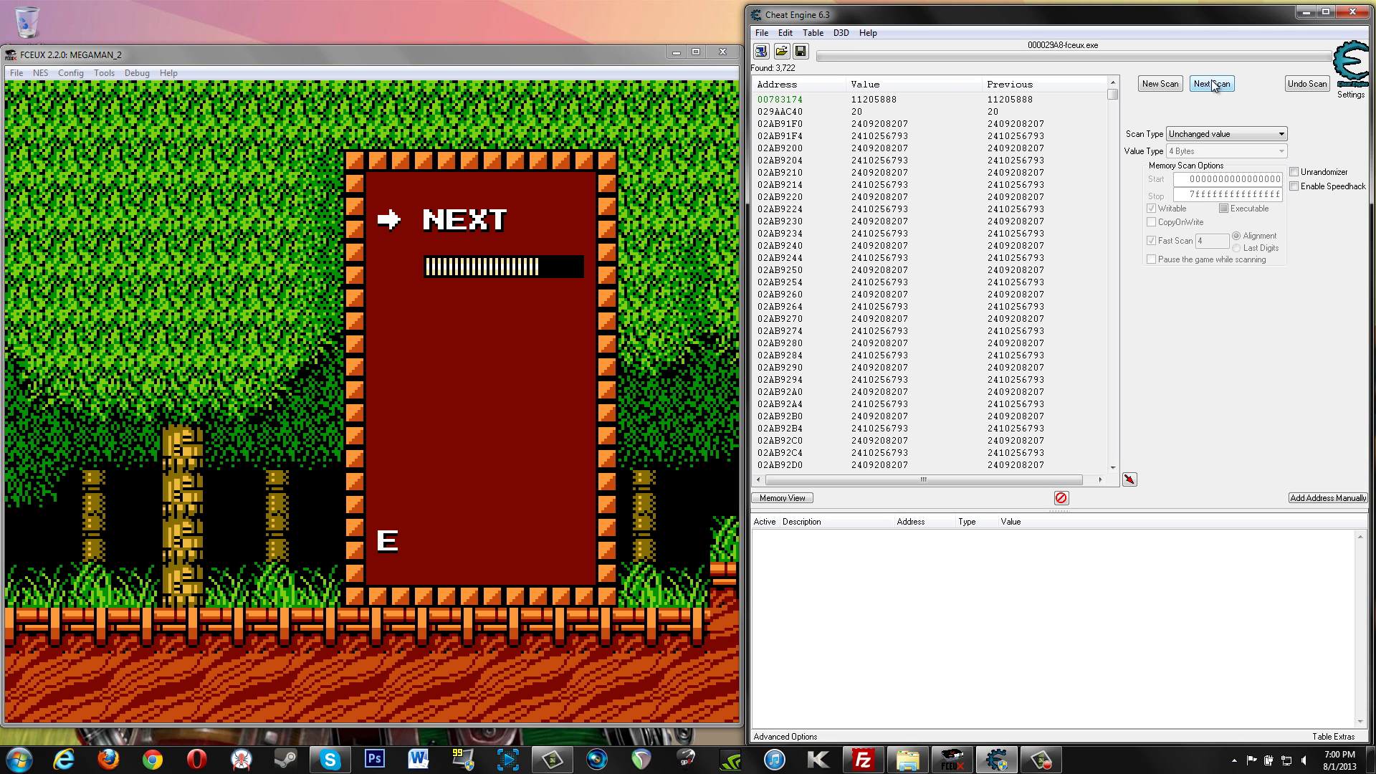
Step: Resume the game in FCEUX, move and jump Mega Man around without losing health, and pause it again
click(658, 325)
key(Return)
key(Left)
key(f)
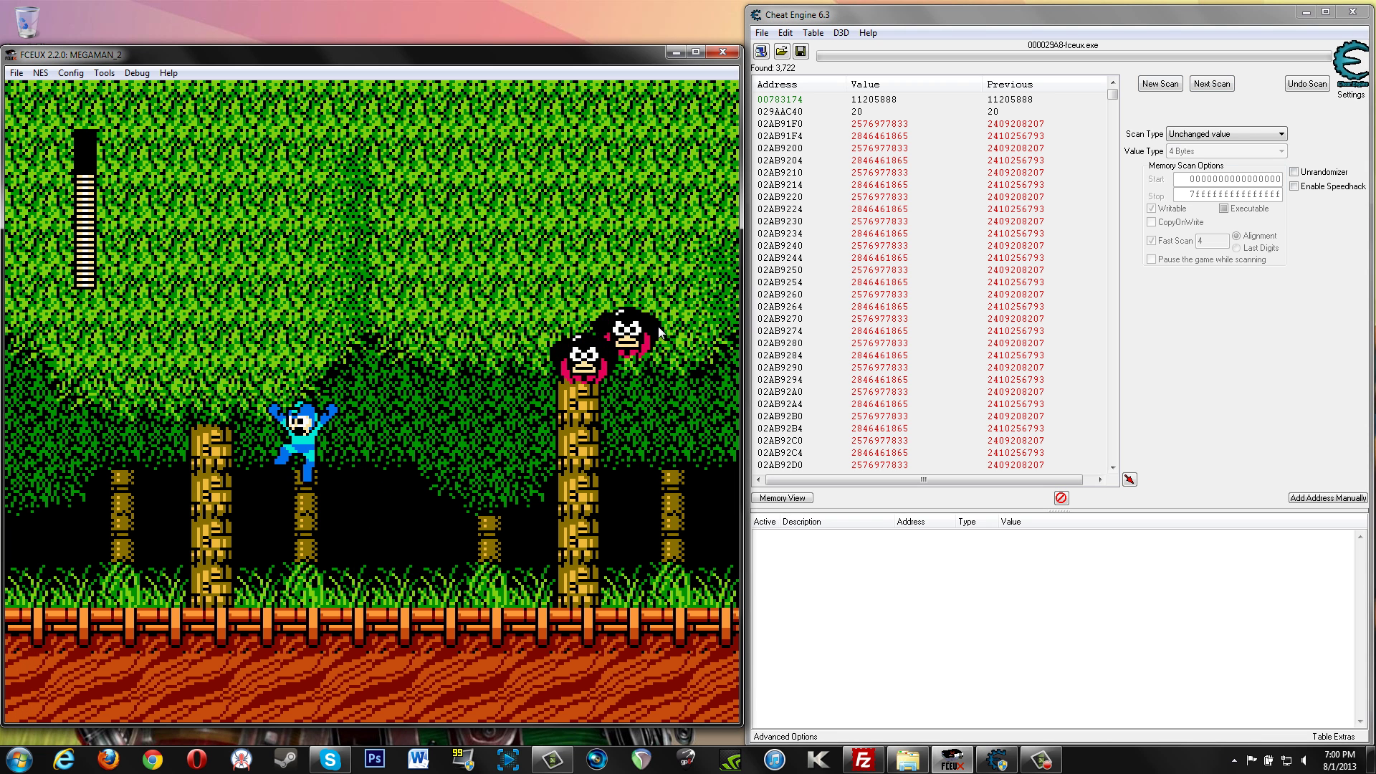
key(Right)
key(f)
key(Left)
key(f)
key(Right)
key(Right)
key(f)
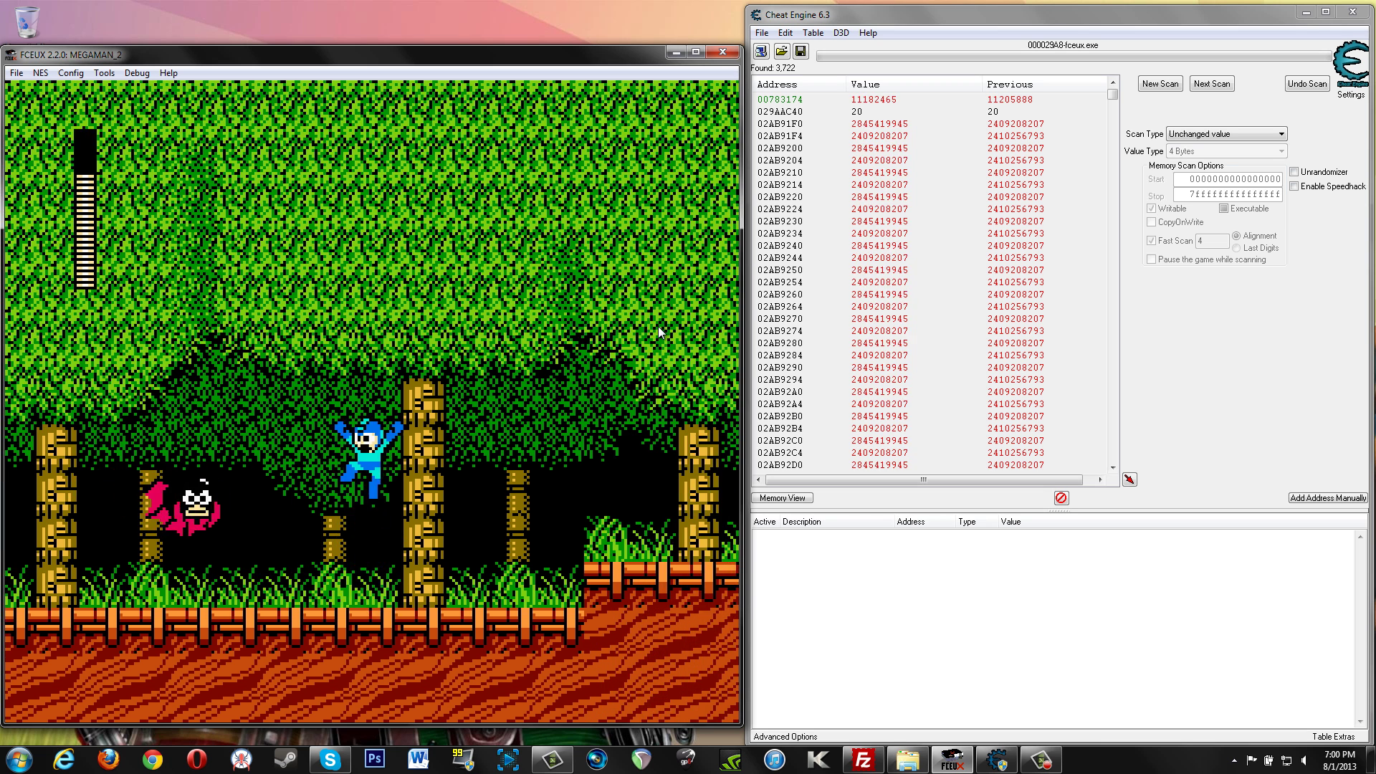
key(Return)
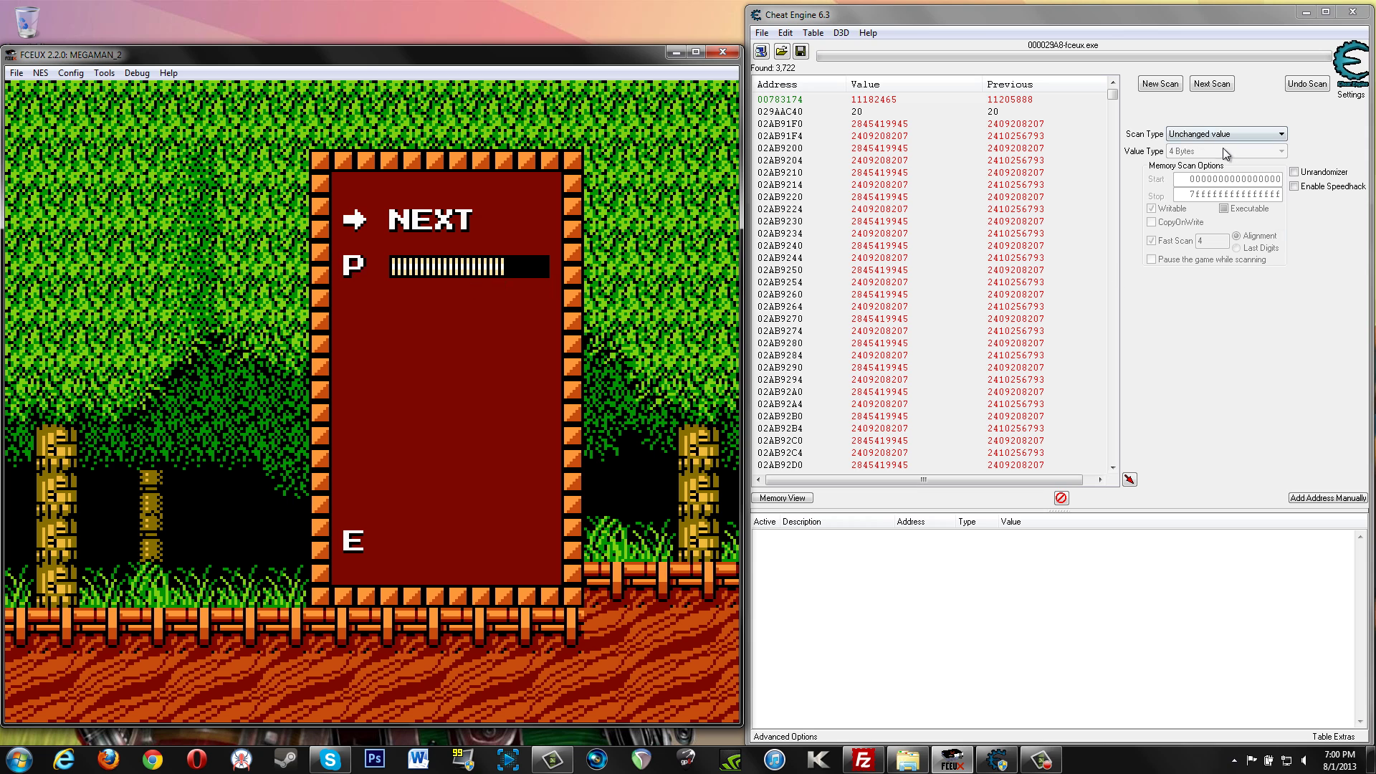
Step: Switch to Cheat Engine and narrow the found addresses with repeated unchanged-value scans
click(1211, 83)
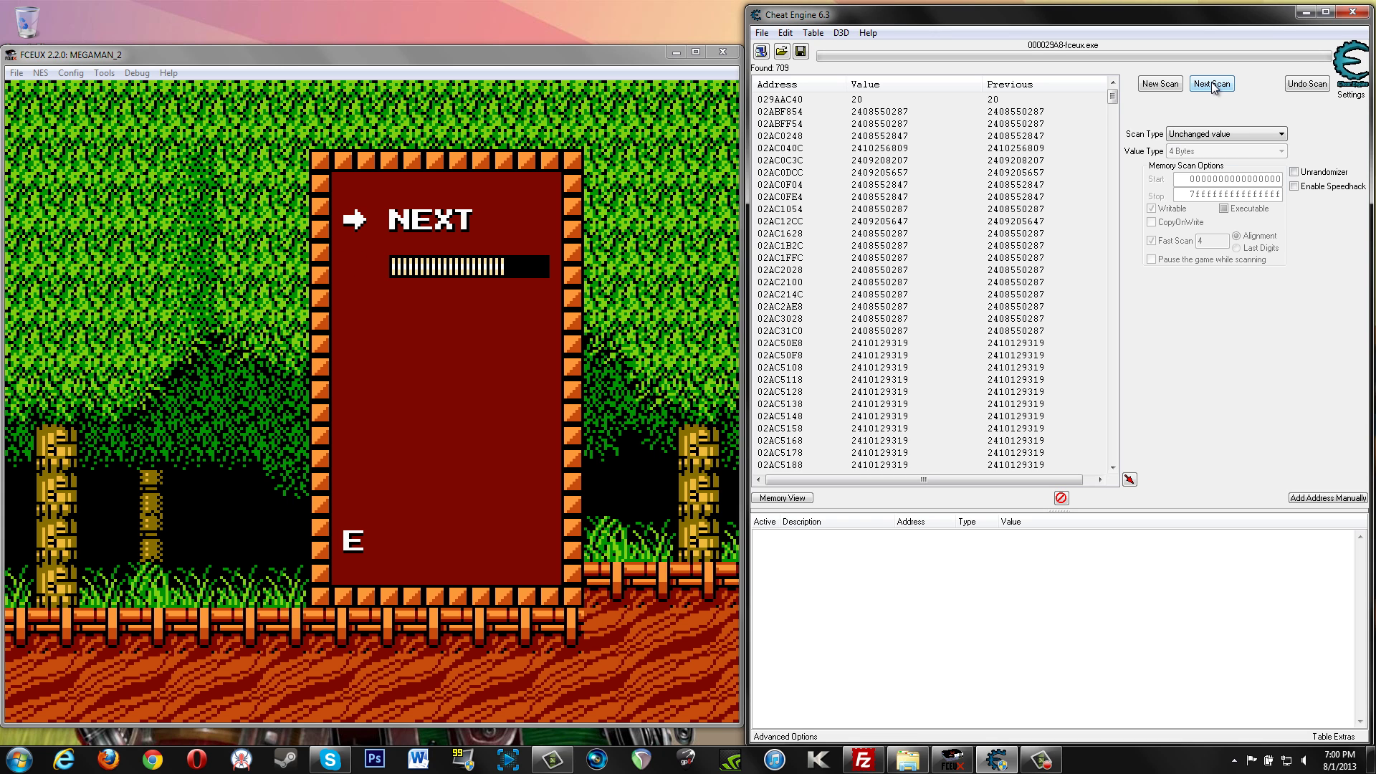
click(1212, 83)
click(1211, 83)
click(1211, 84)
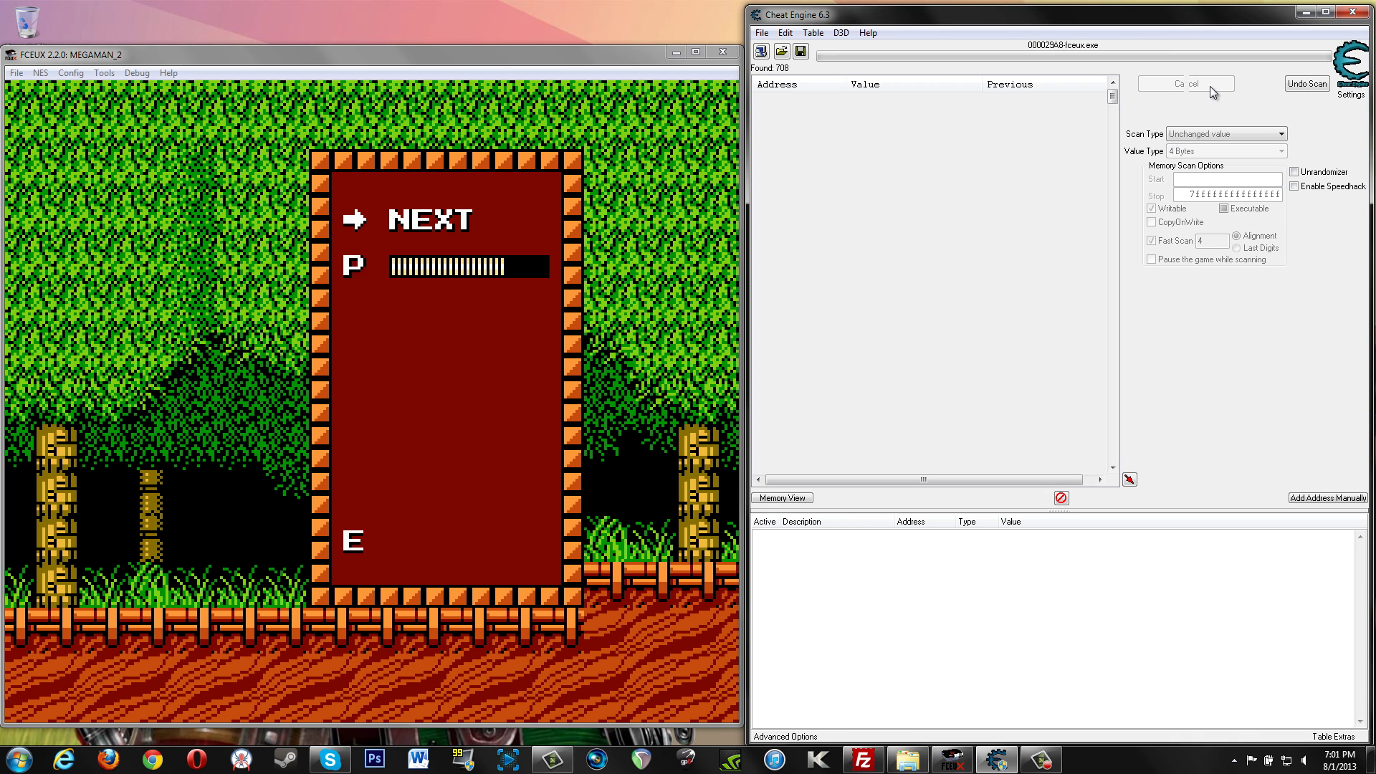
Step: Advance Mega Man briefly in FCEUX without taking damage, pause, and run another unchanged-value scan in Cheat Engine
click(643, 273)
key(Return)
key(Right)
key(f)
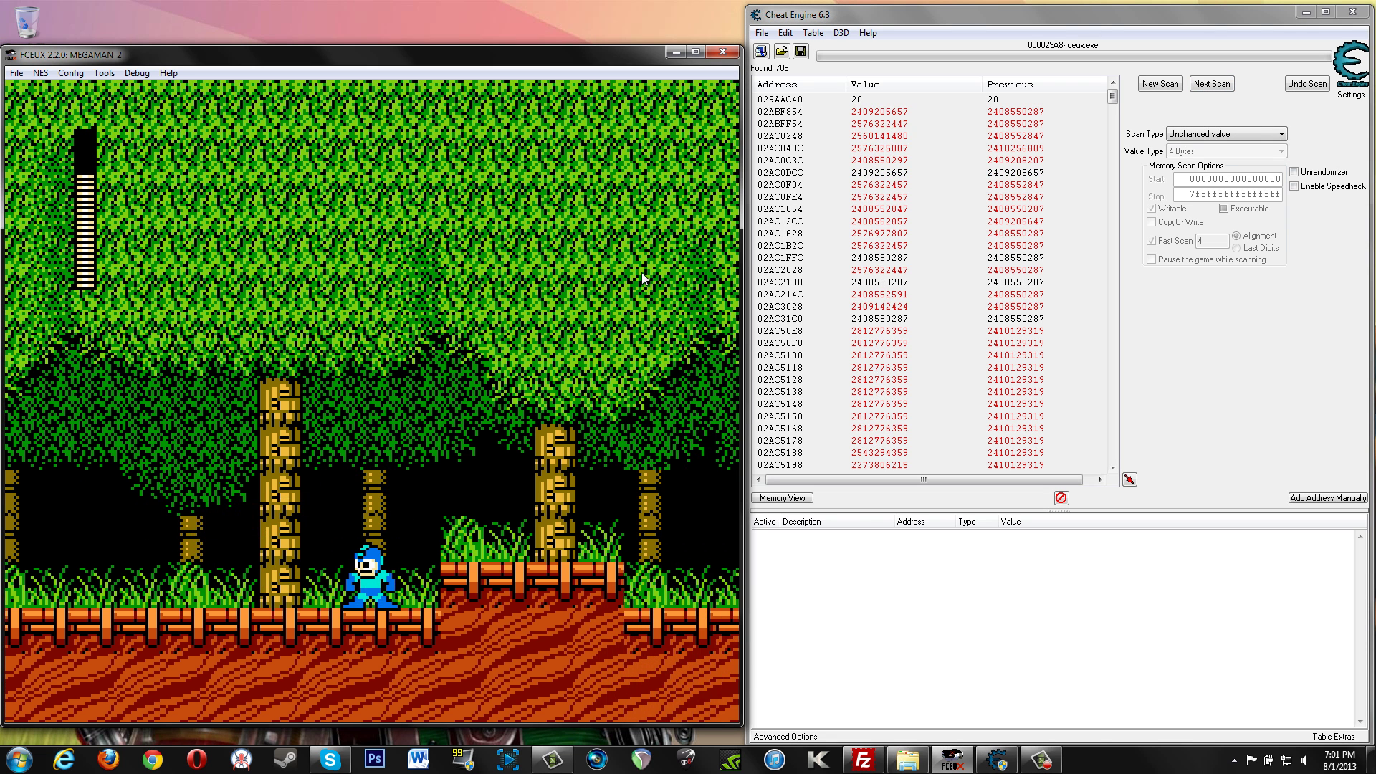
key(Return)
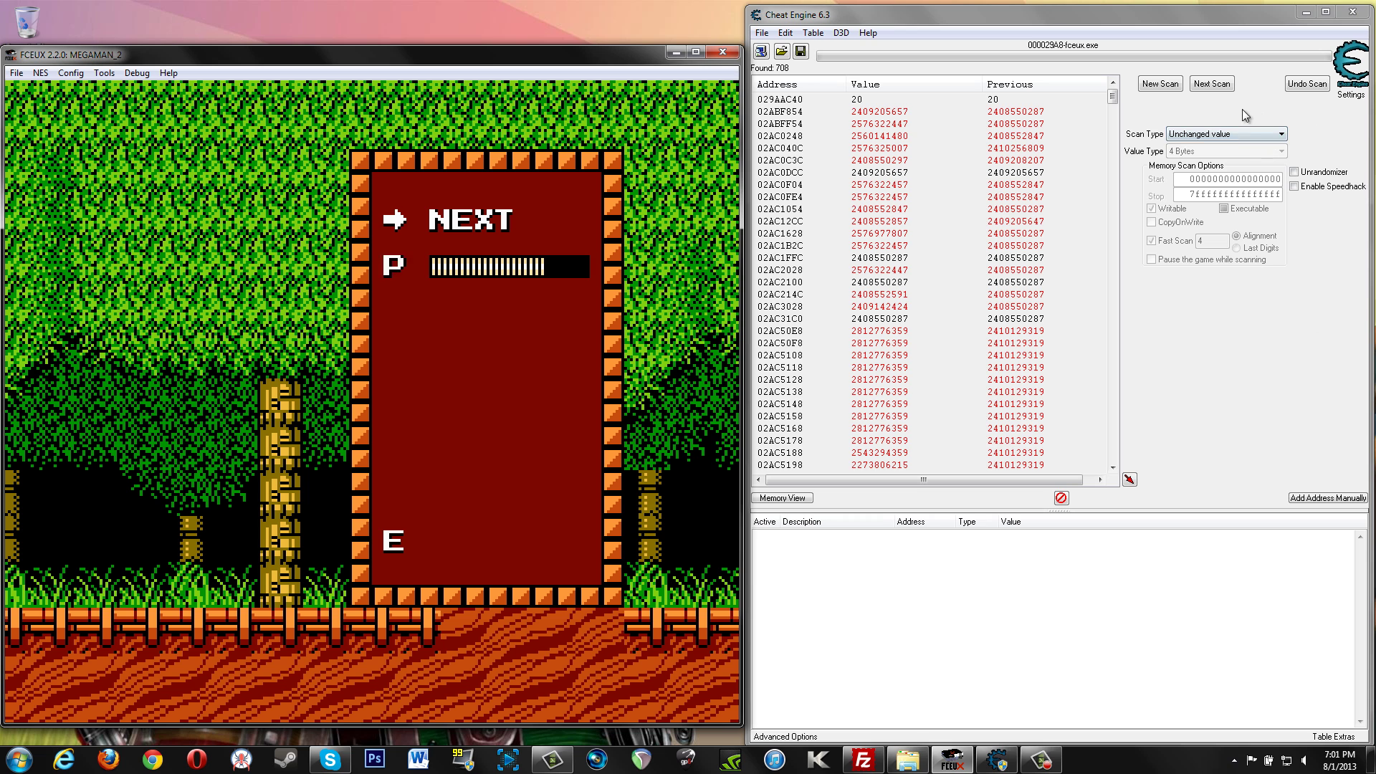
click(1207, 83)
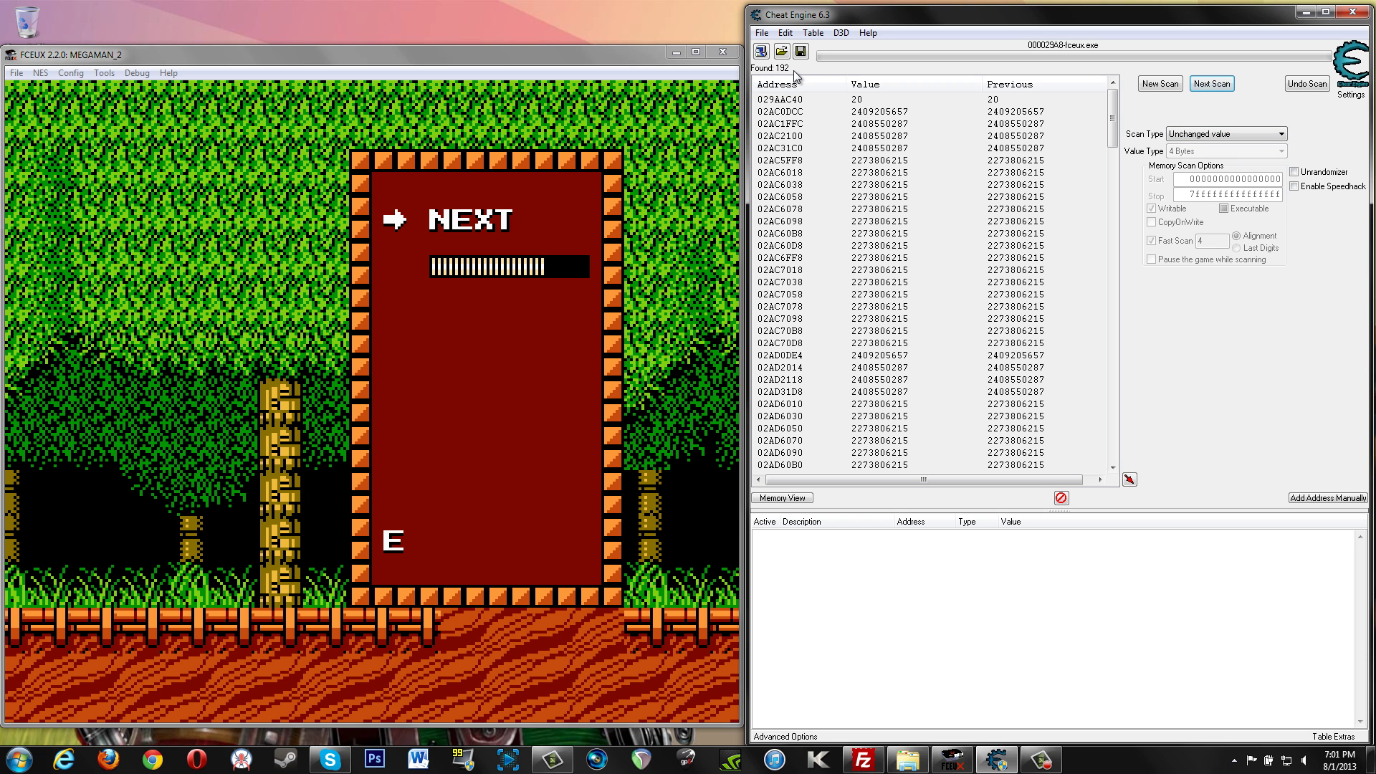
Step: Resume the game in FCEUX, run Mega Man into an enemy to lose health, and pause it
click(651, 109)
key(Return)
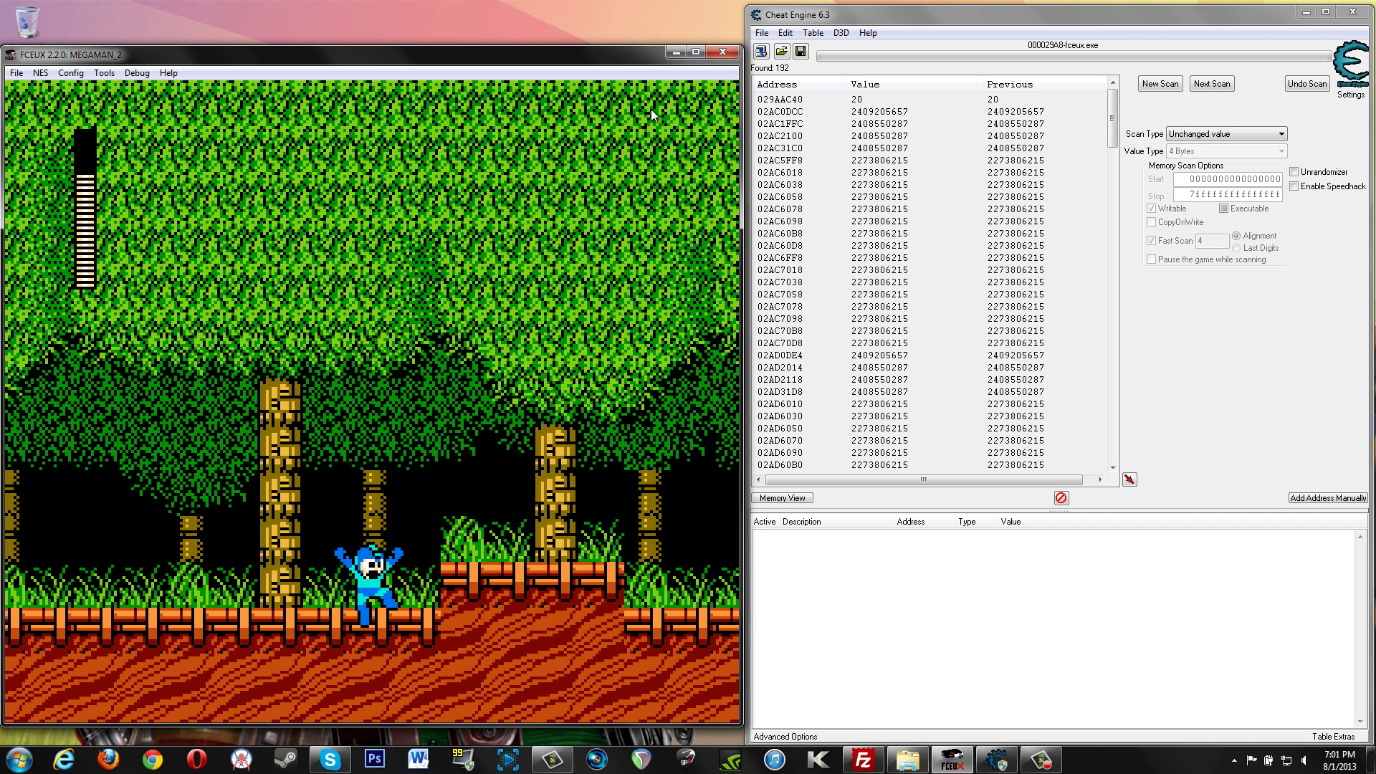
key(Right)
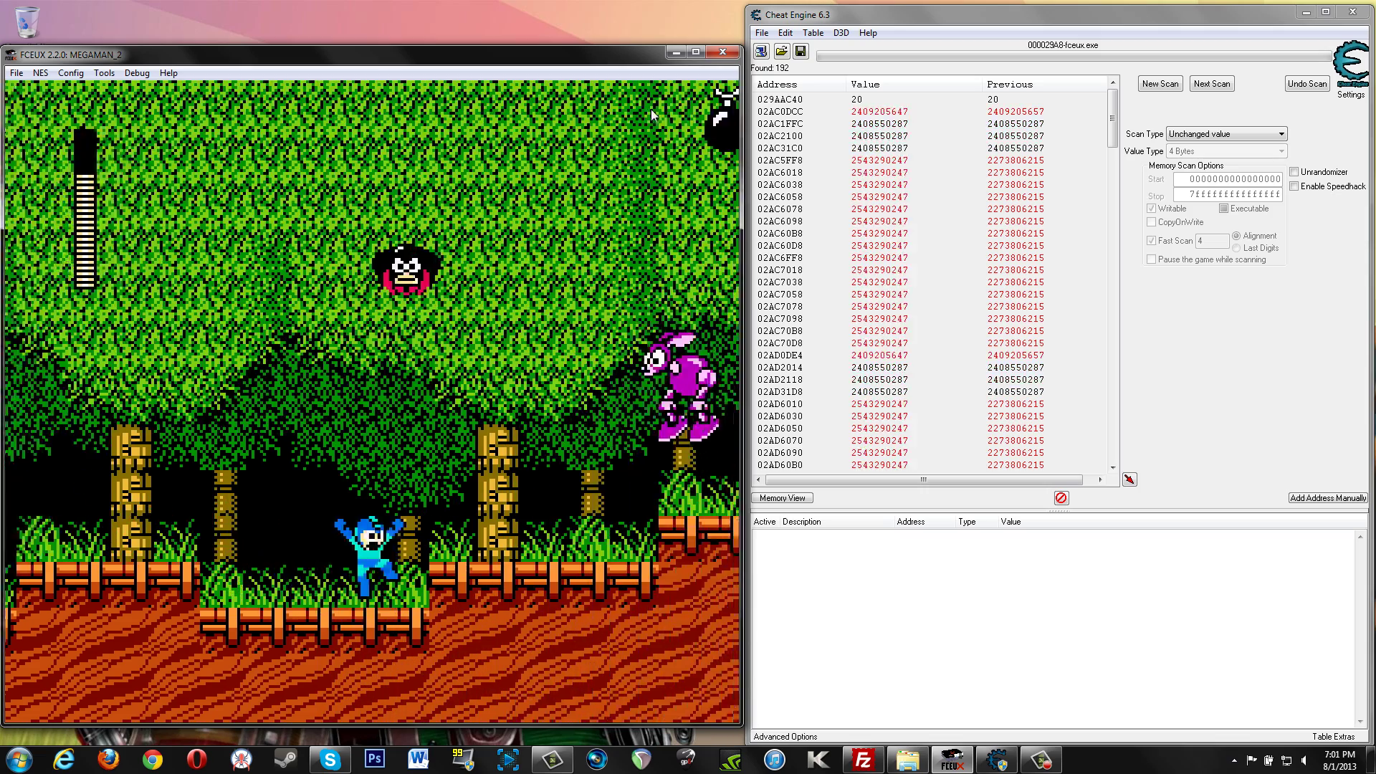
key(f)
key(f)
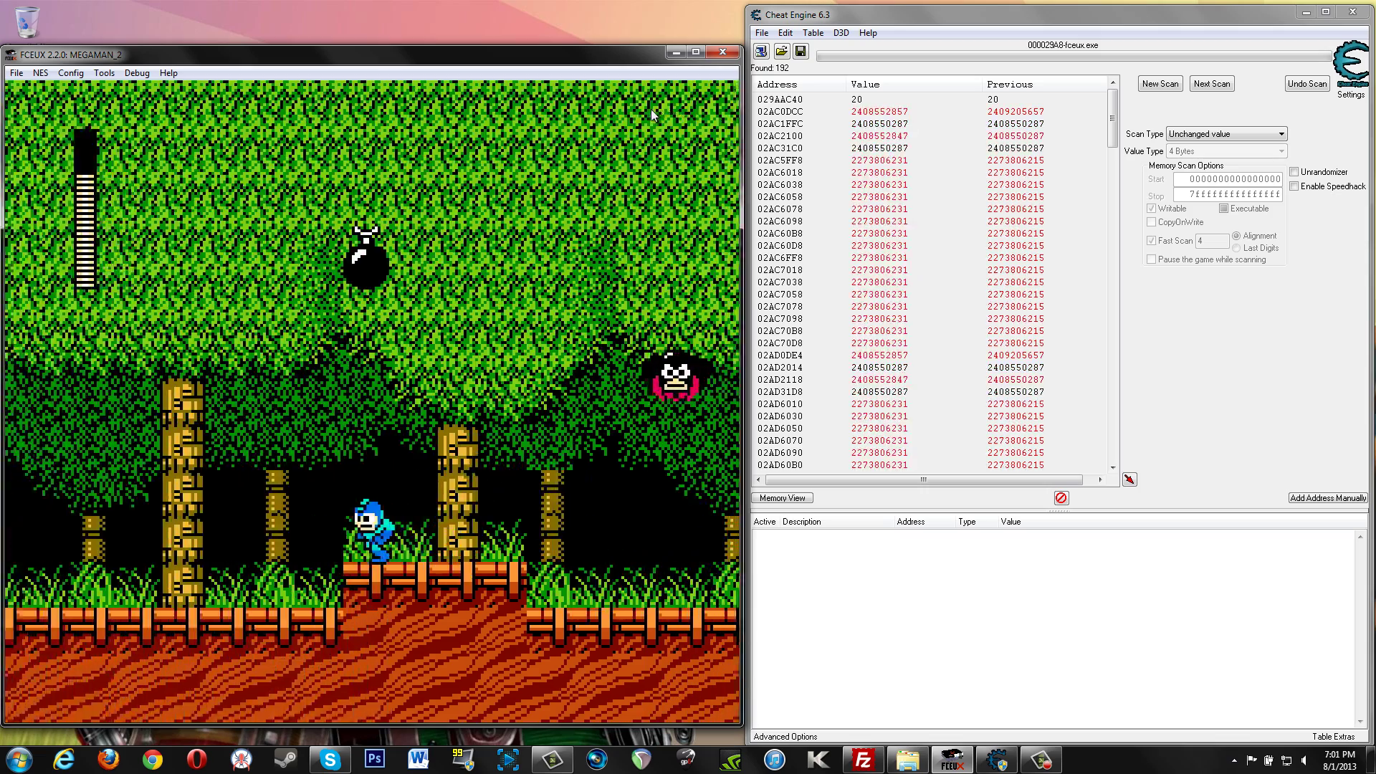
key(Right)
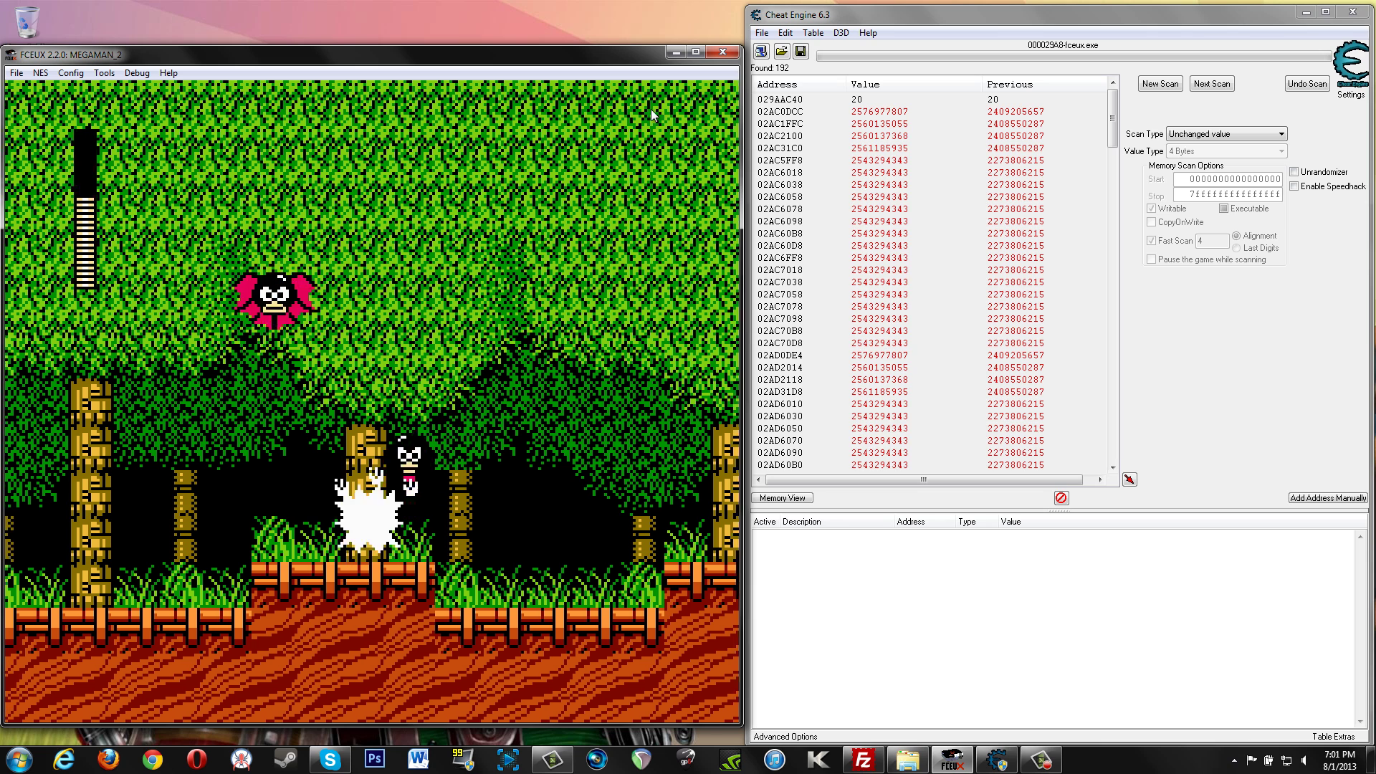
key(Return)
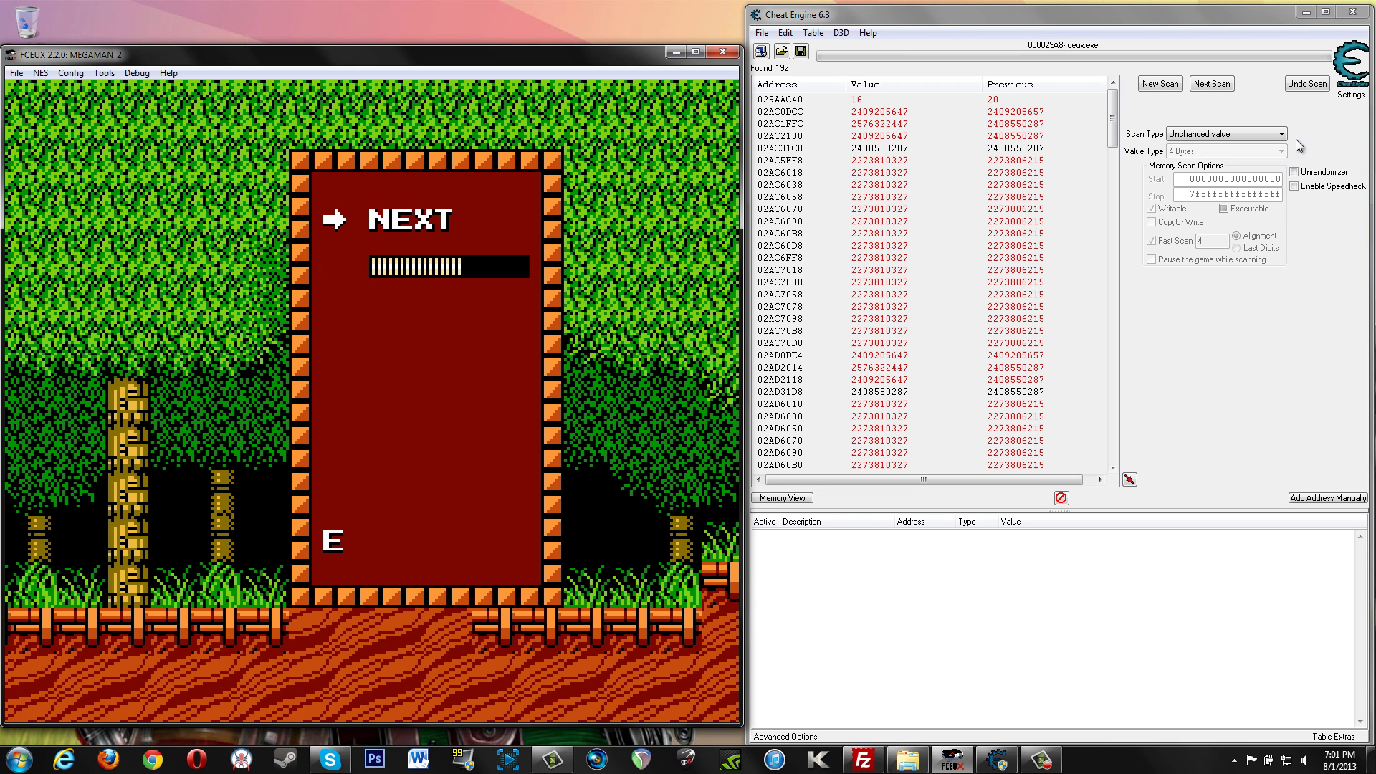
Step: Set Cheat Engine's scan type back to Decreased value and run the next scan
click(1264, 136)
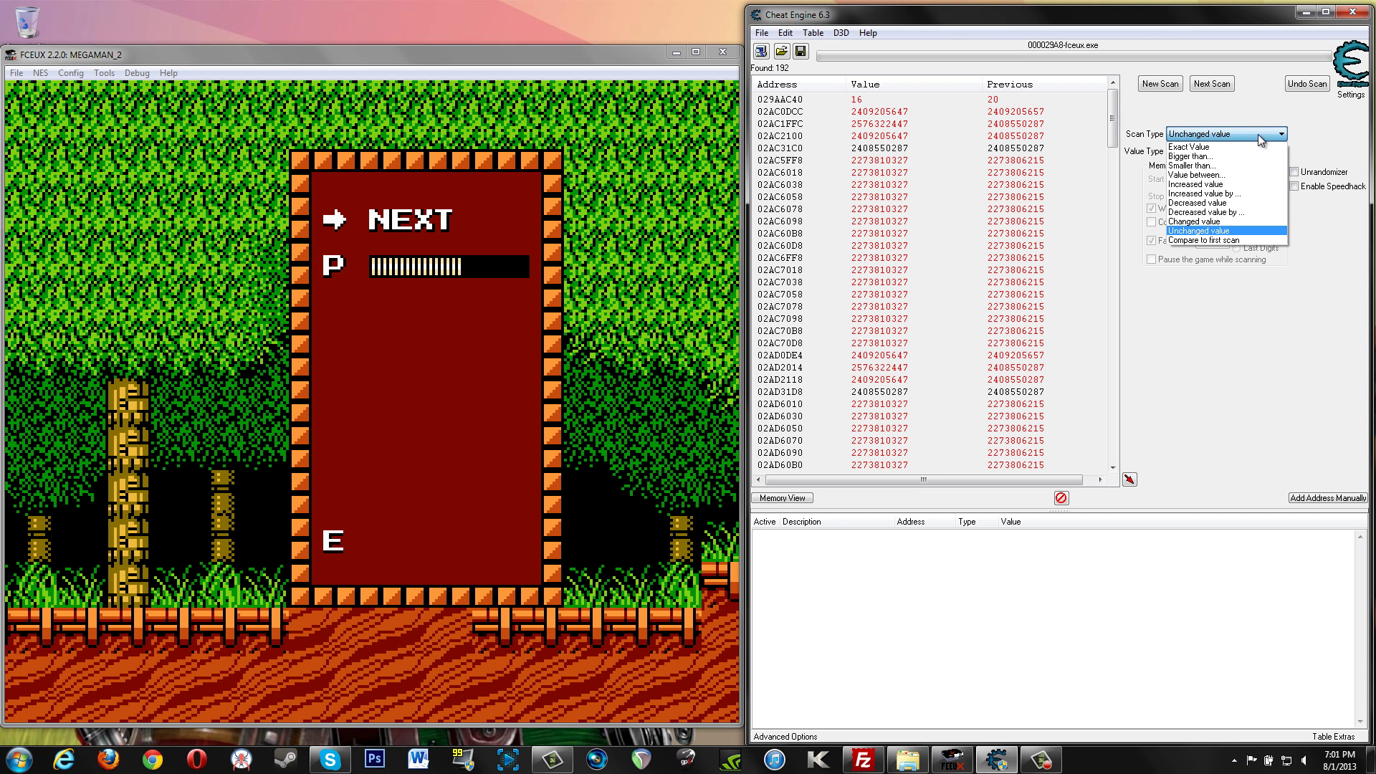
click(1232, 203)
click(1216, 84)
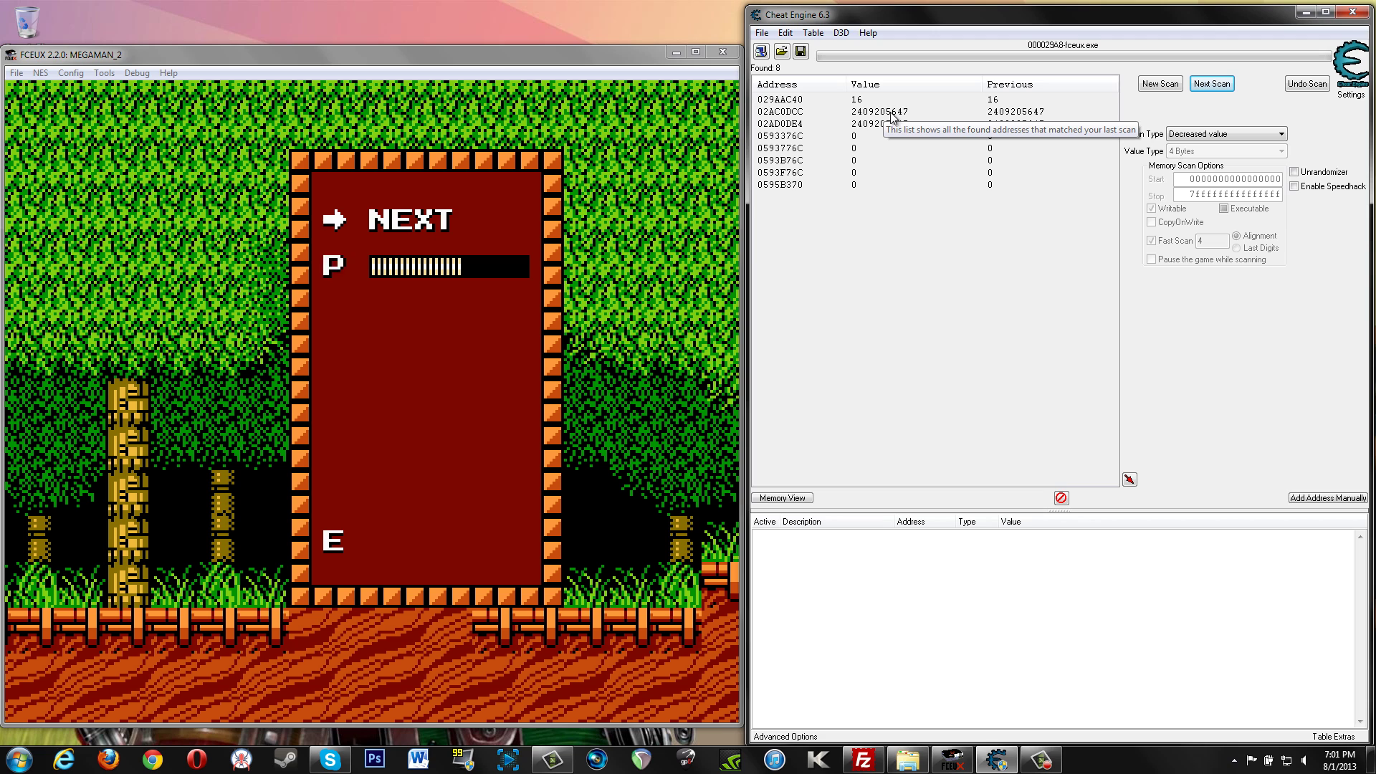
Step: Add the found address 029AAC40 to the address list
click(857, 102)
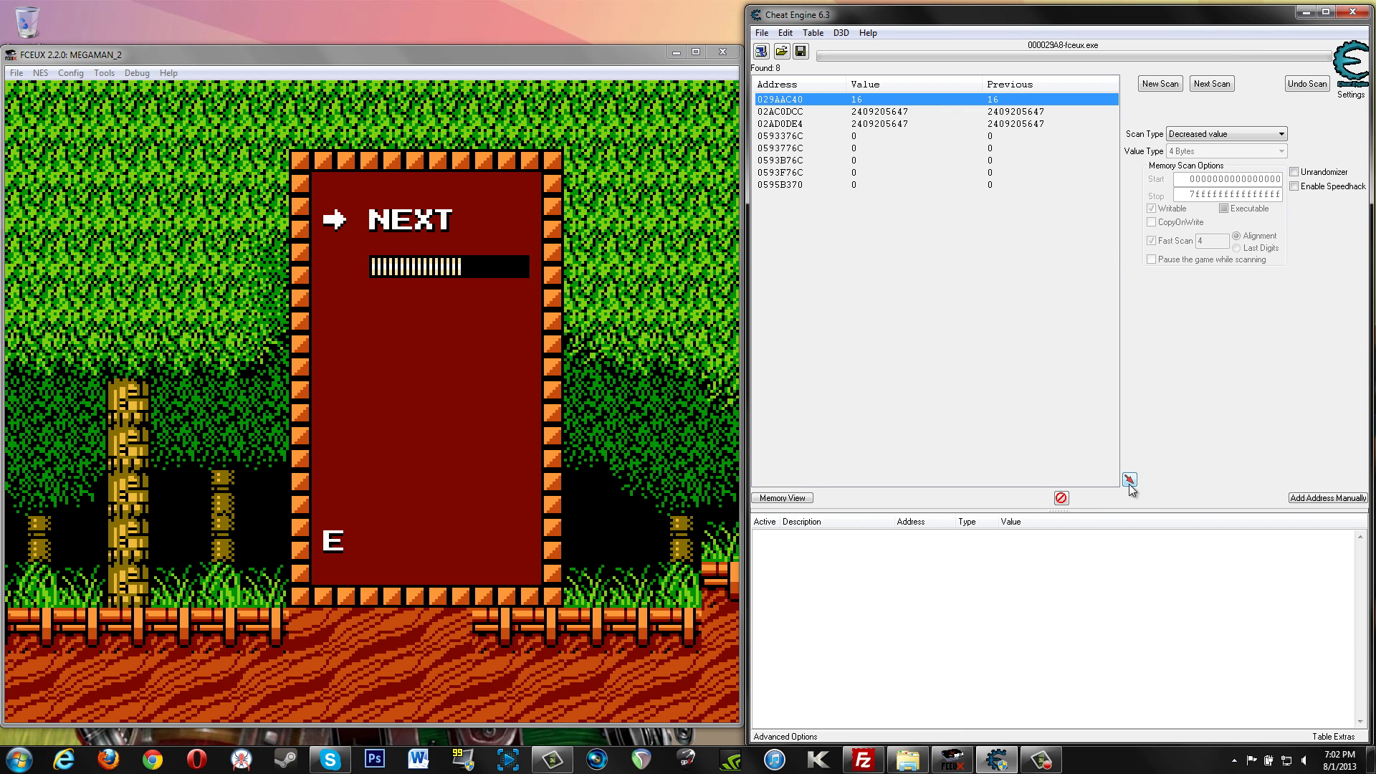
right_click(810, 100)
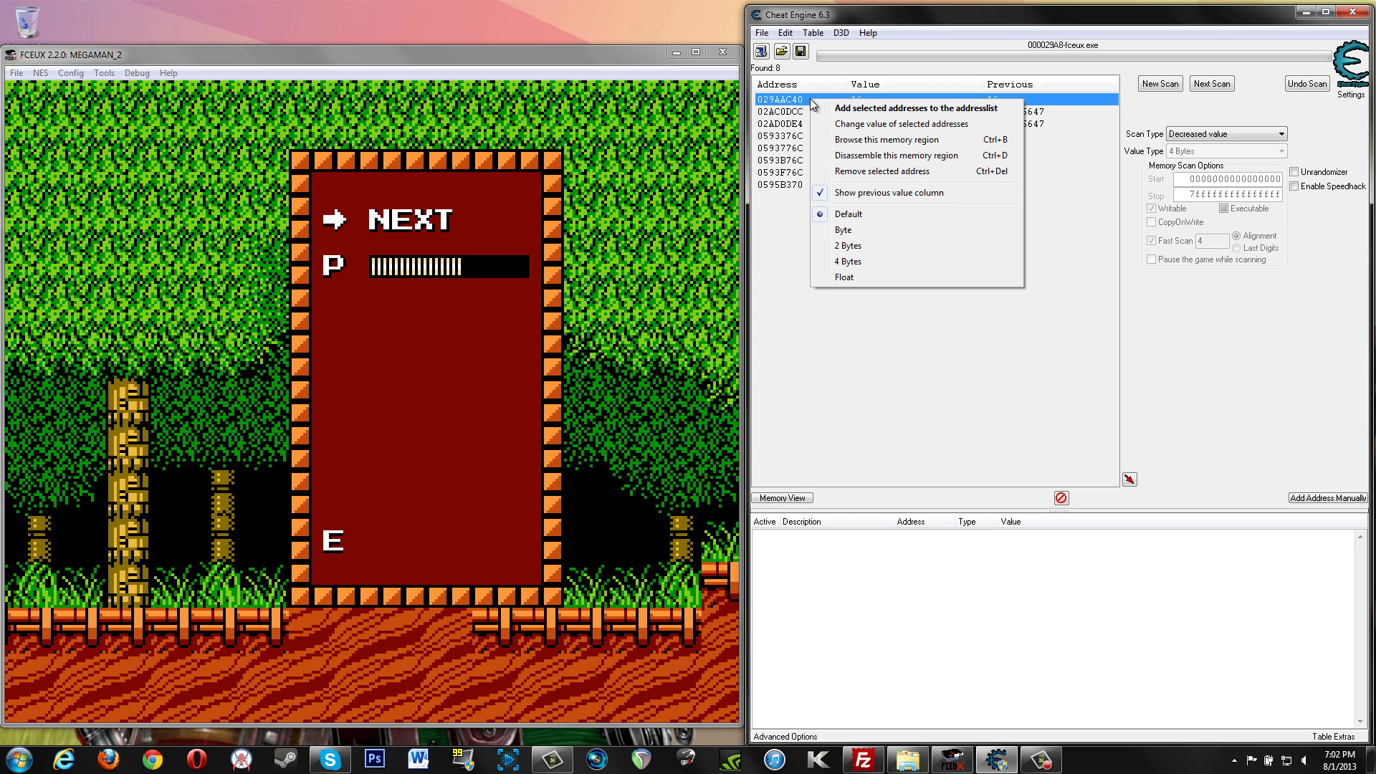
click(954, 115)
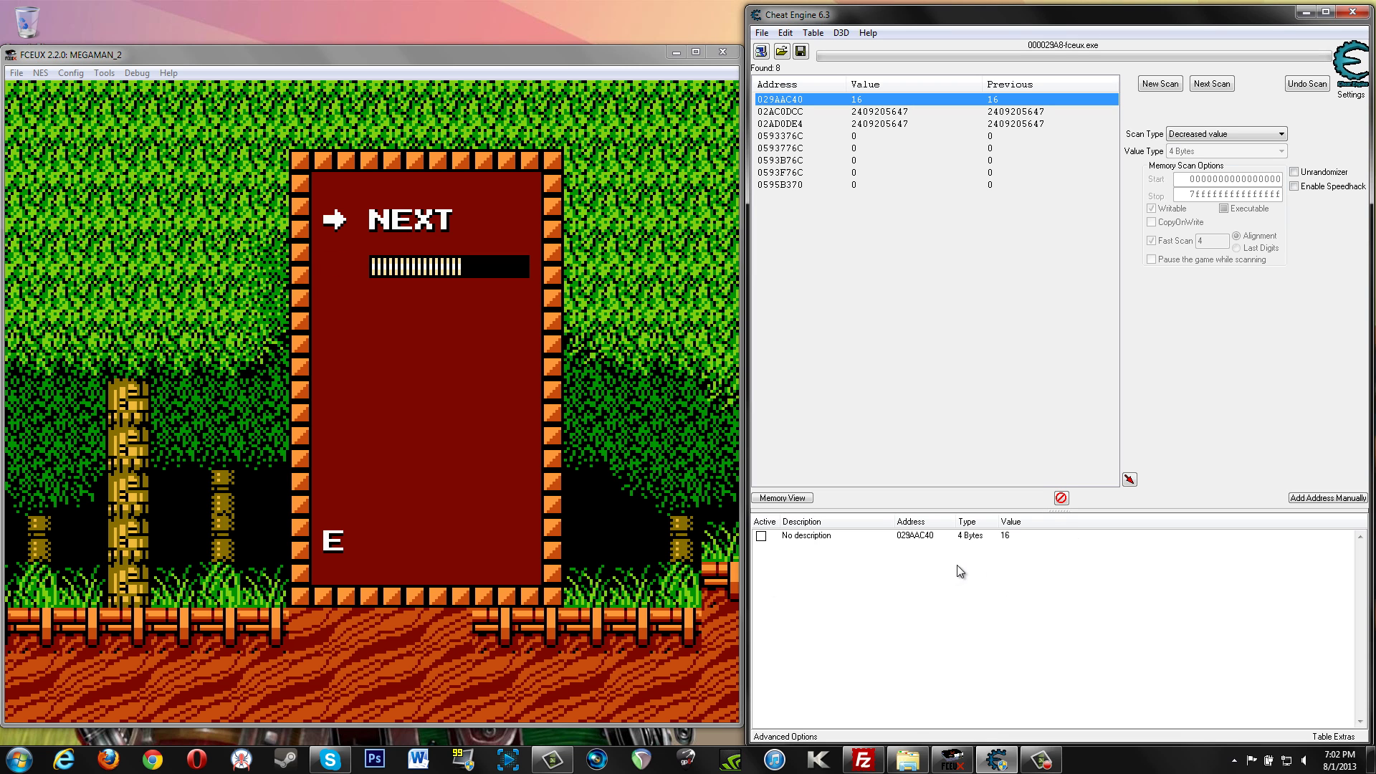
Step: Freeze the value of the 029AAC40 entry in the address list by making it active
click(1009, 539)
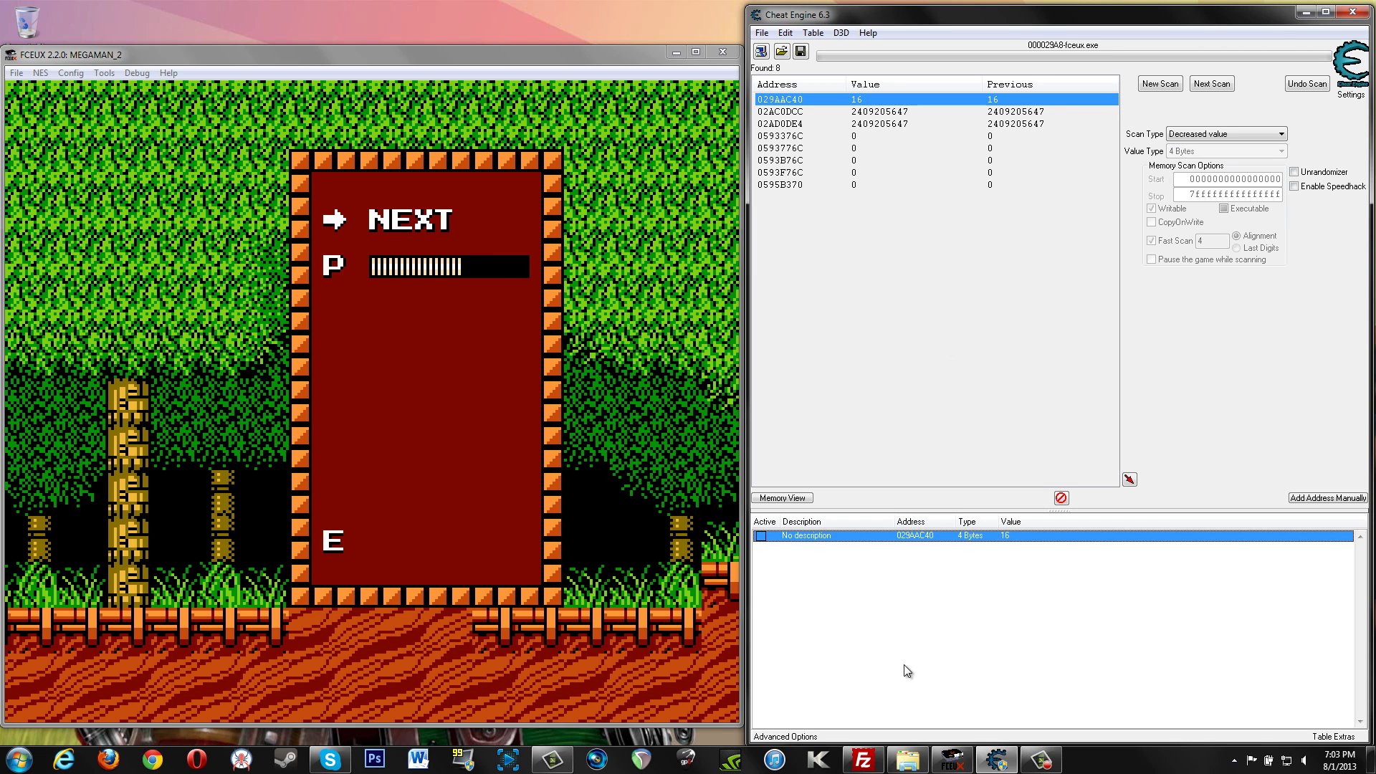
click(761, 536)
click(761, 536)
Step: Resume the game in FCEUX and run Mega Man back and forth into enemies to test the frozen health
click(595, 386)
key(Return)
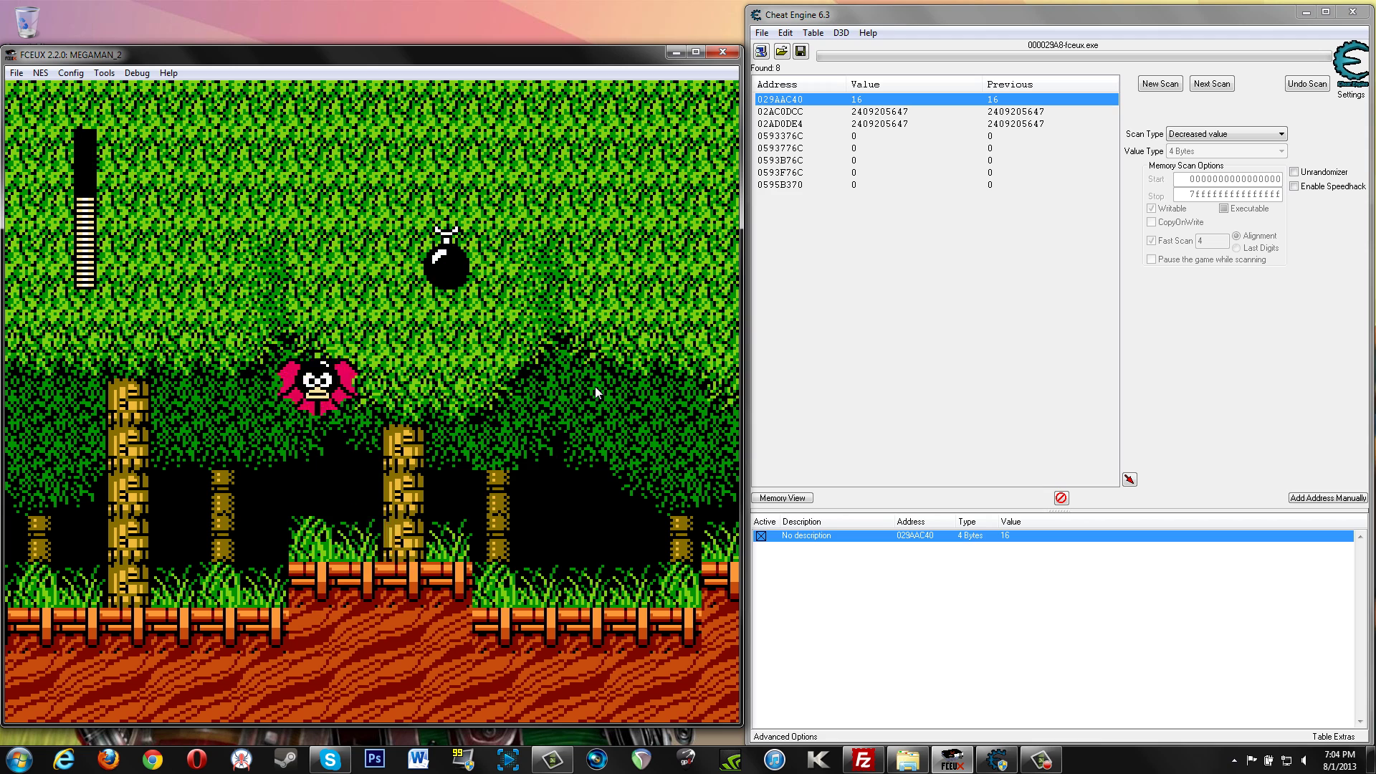
key(Left)
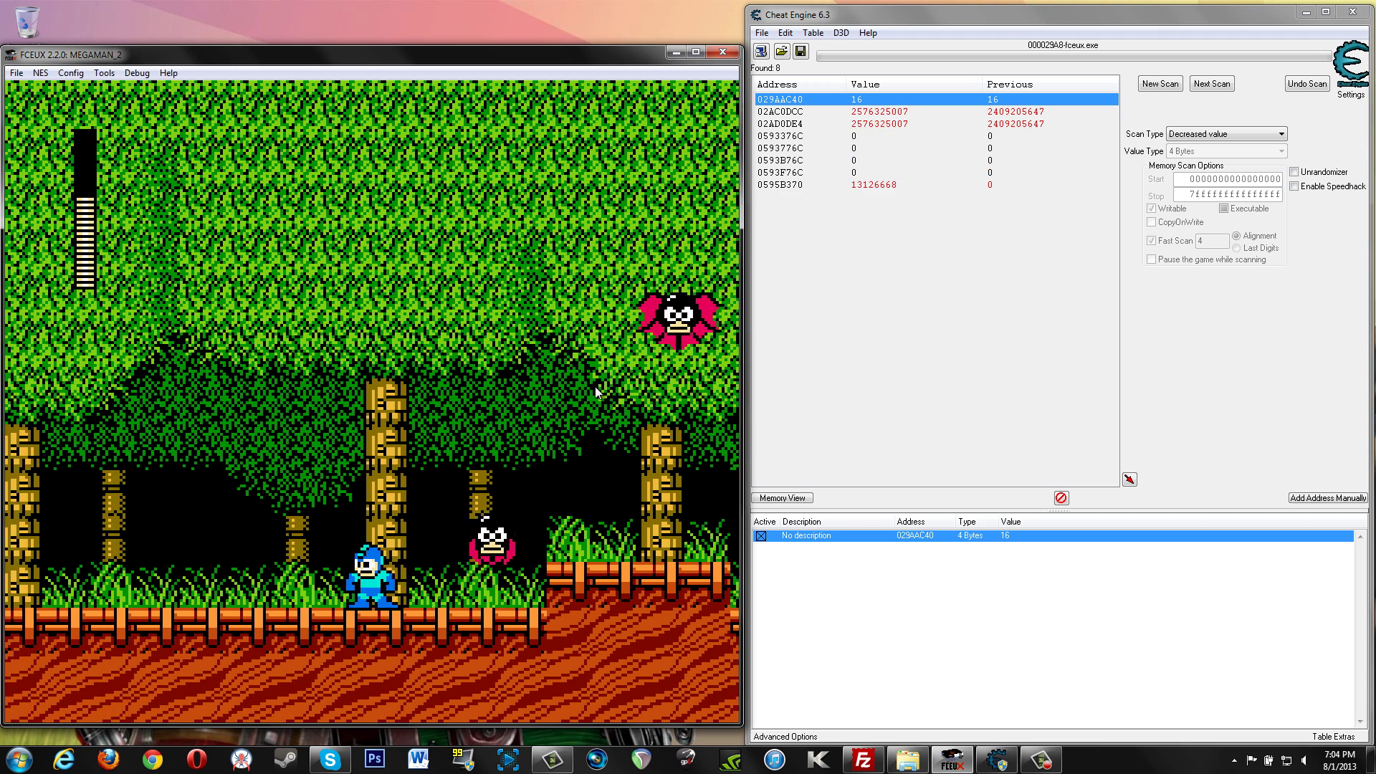
key(Left)
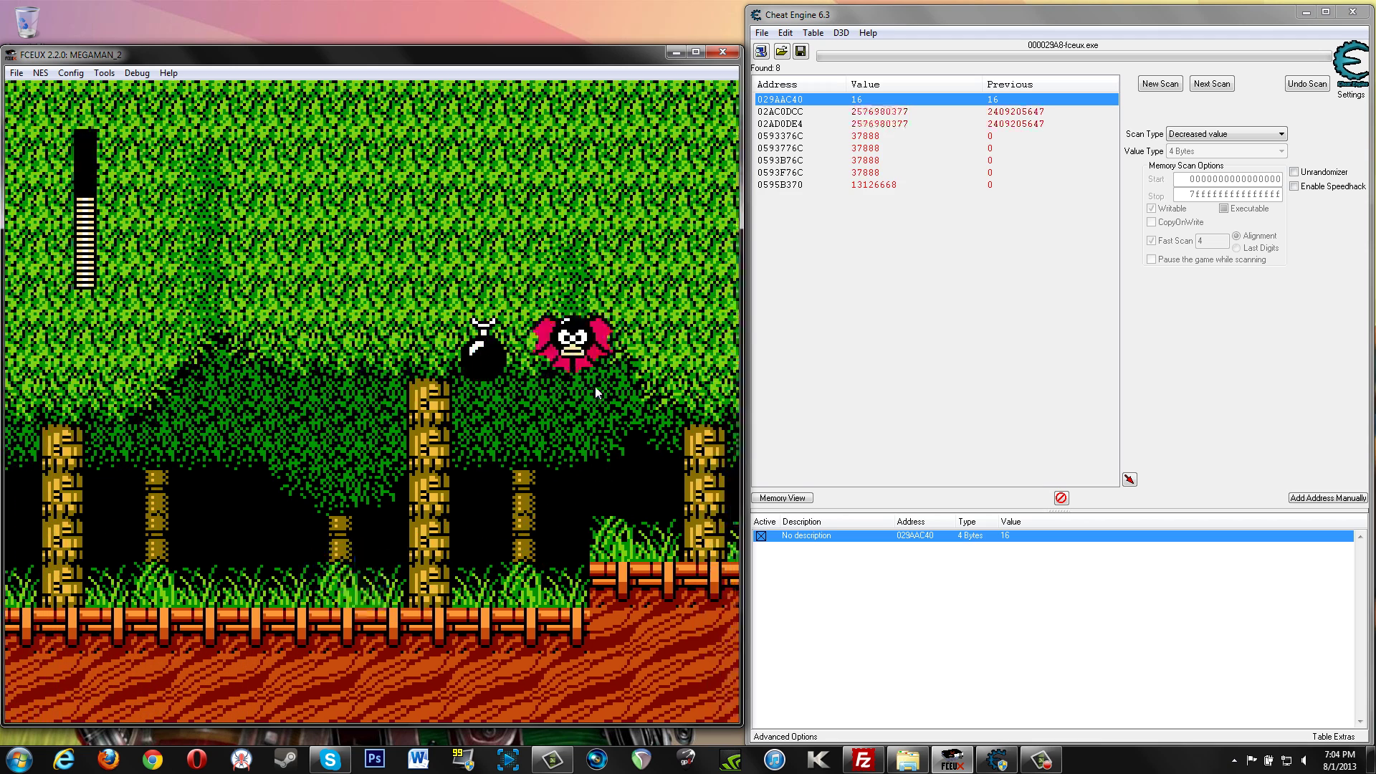
key(Left)
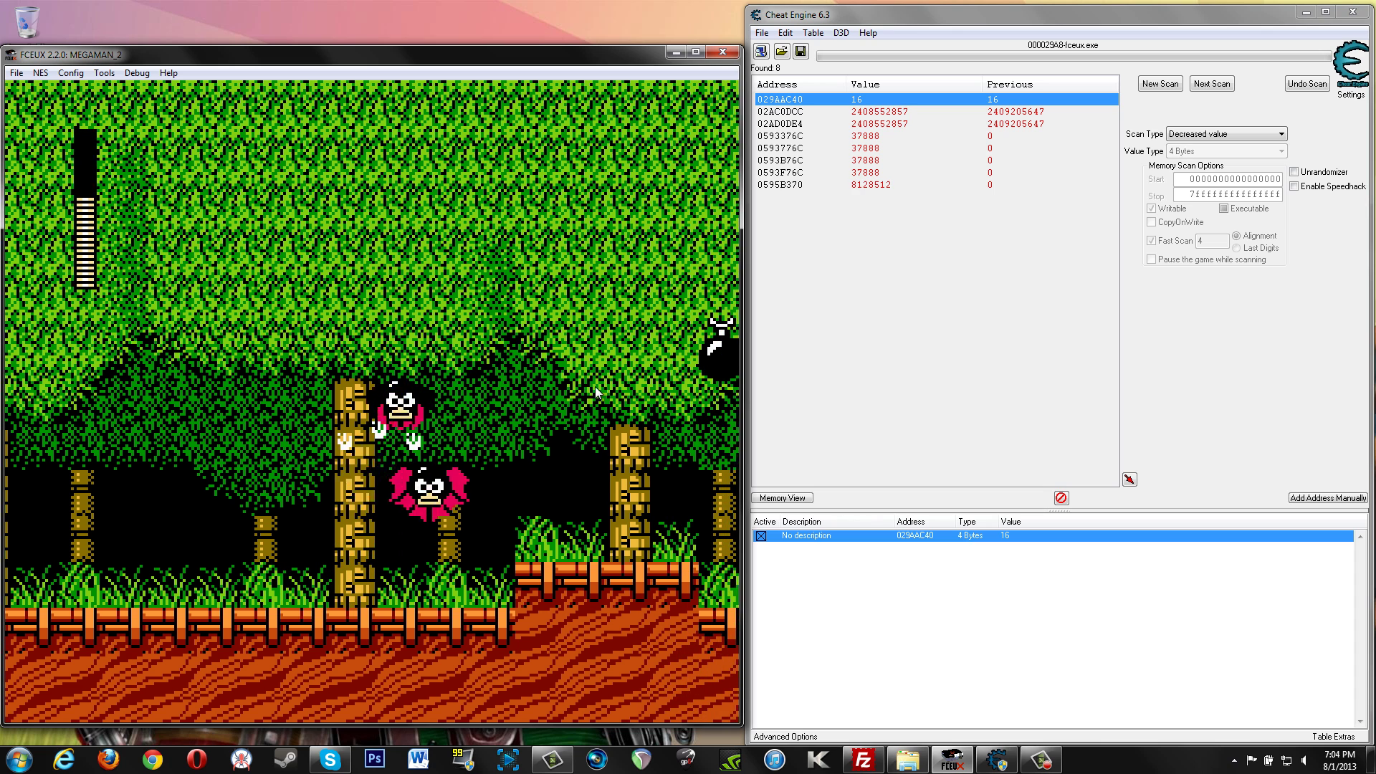
key(Left)
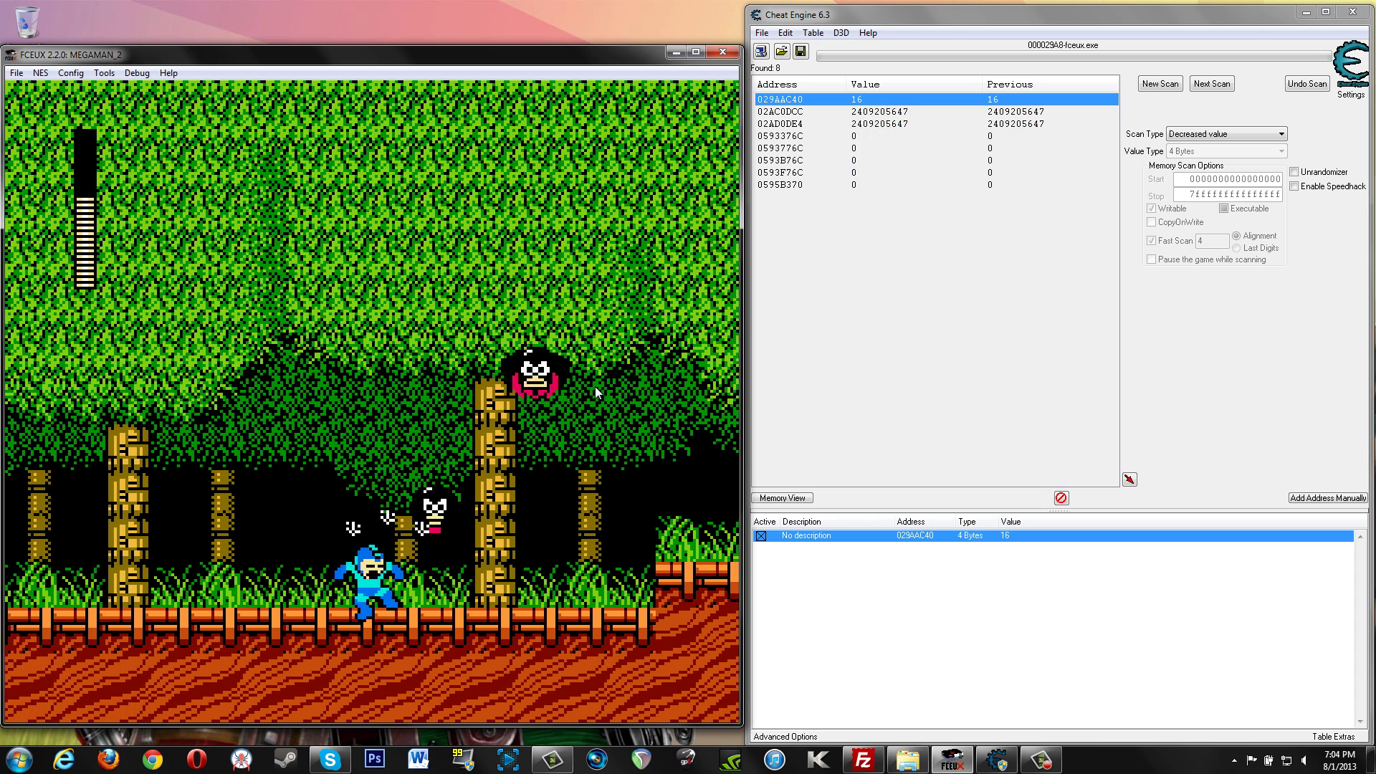
key(Left)
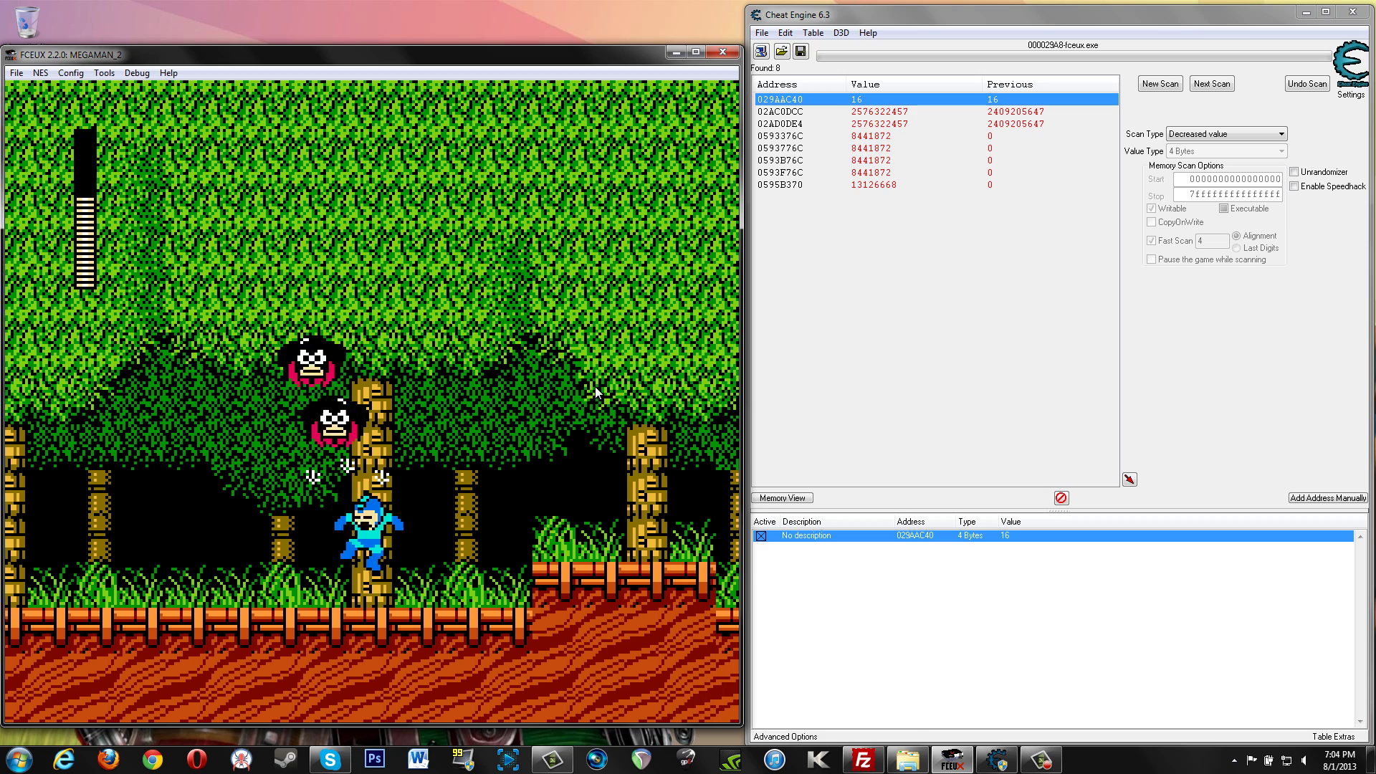
key(Right)
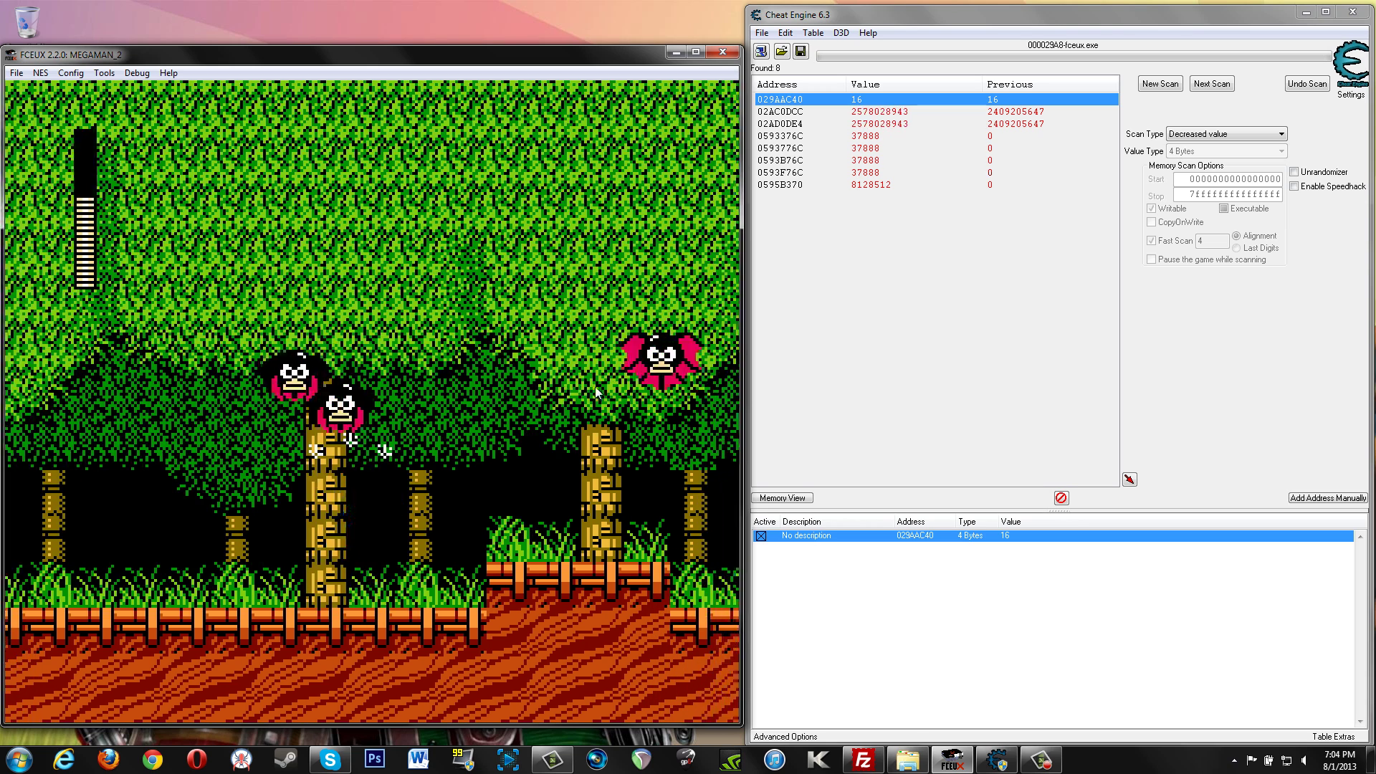
key(Right)
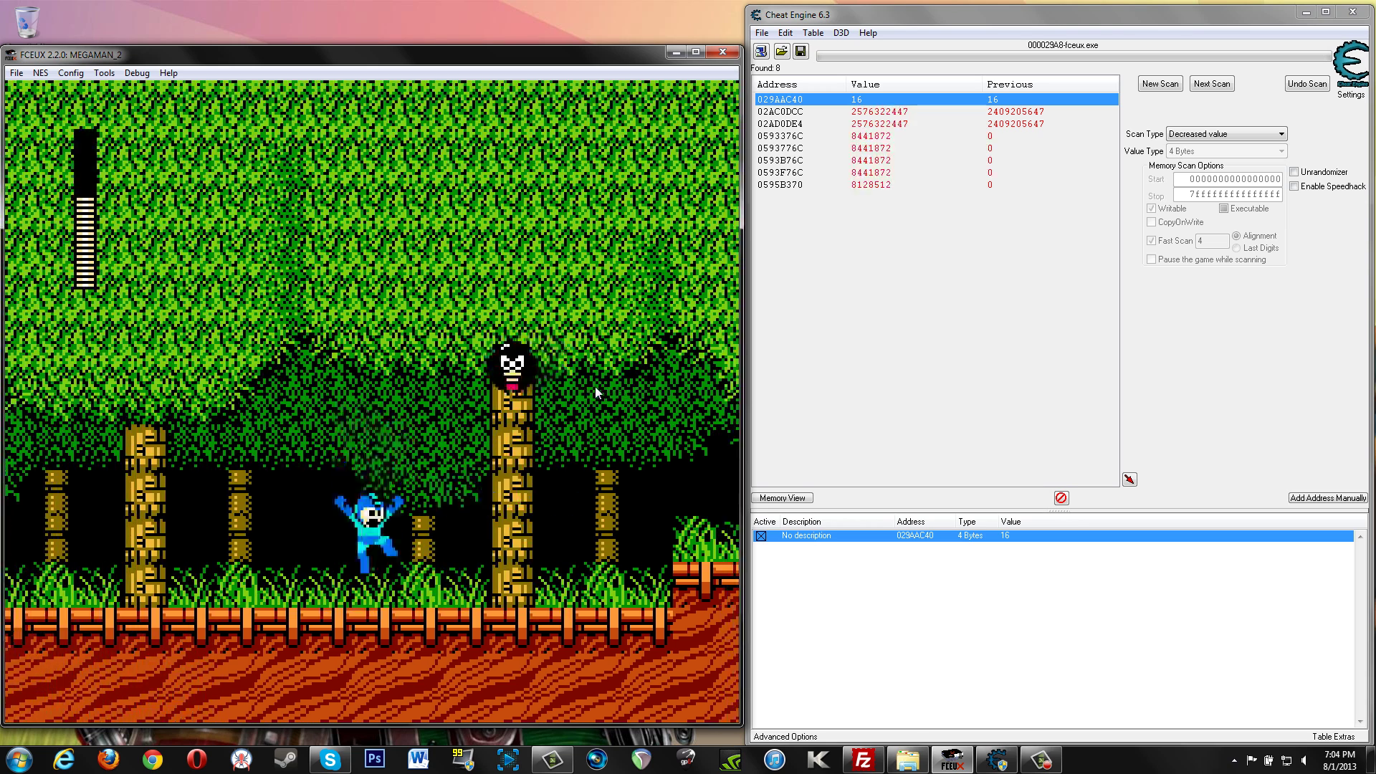
key(Right)
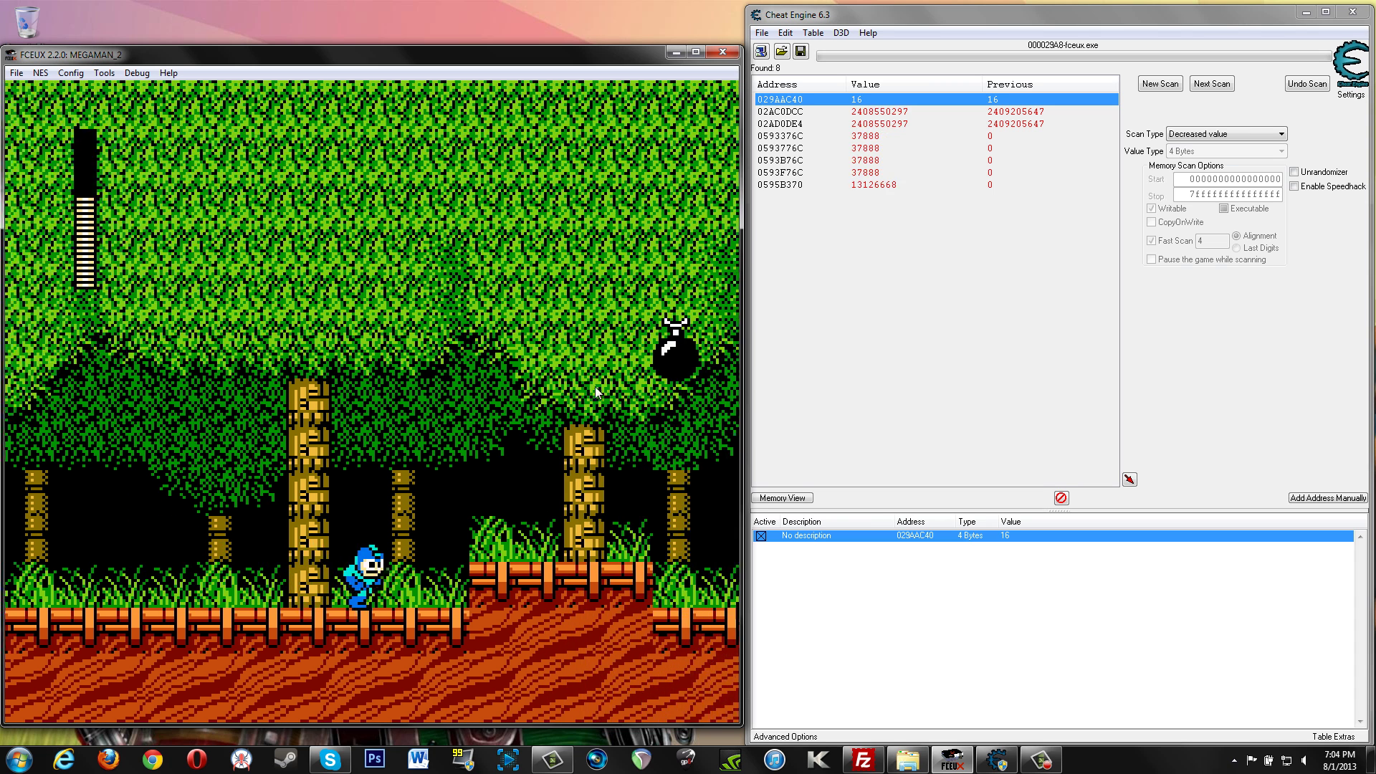
Step: Run Mega Man through the forest, jumping and shooting at enemies until one drops a large energy pickup
key(Right)
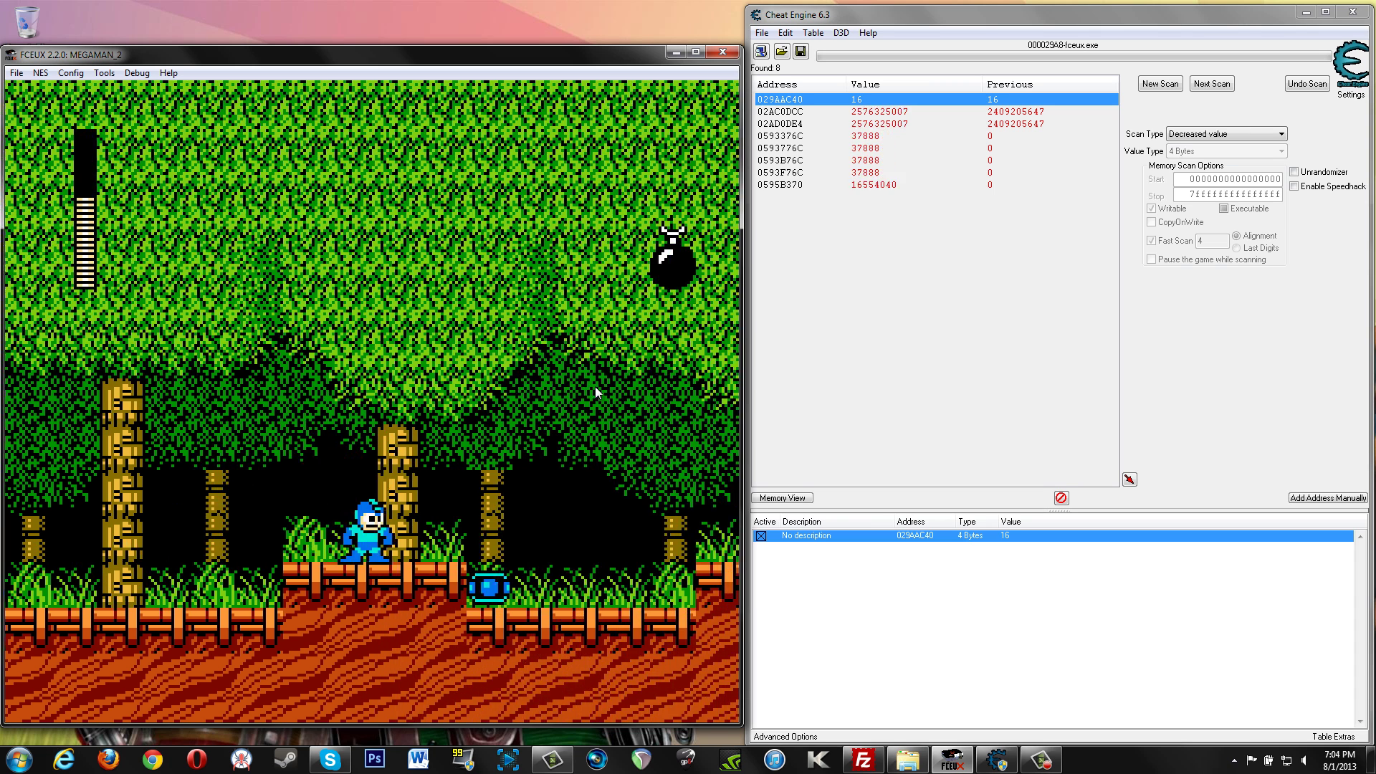
key(Right)
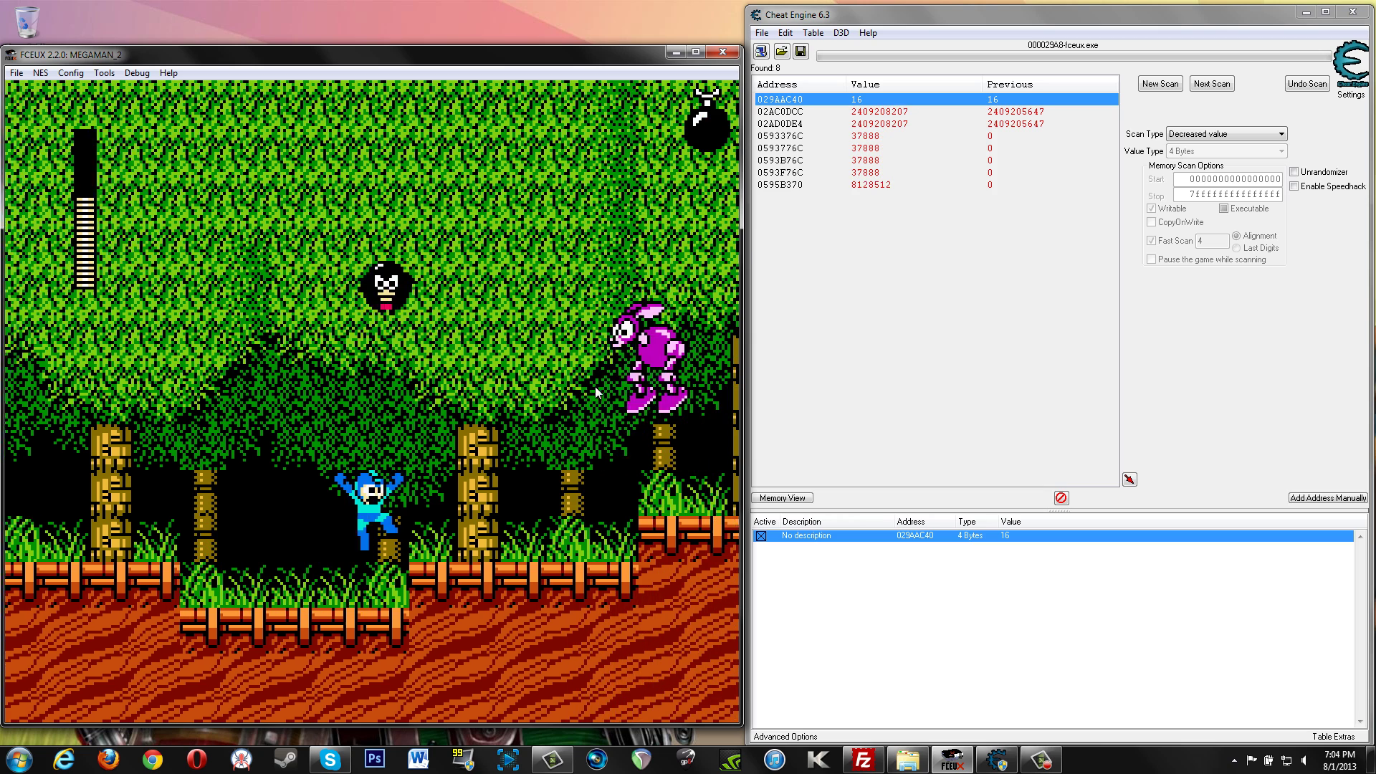
key(d)
key(Right)
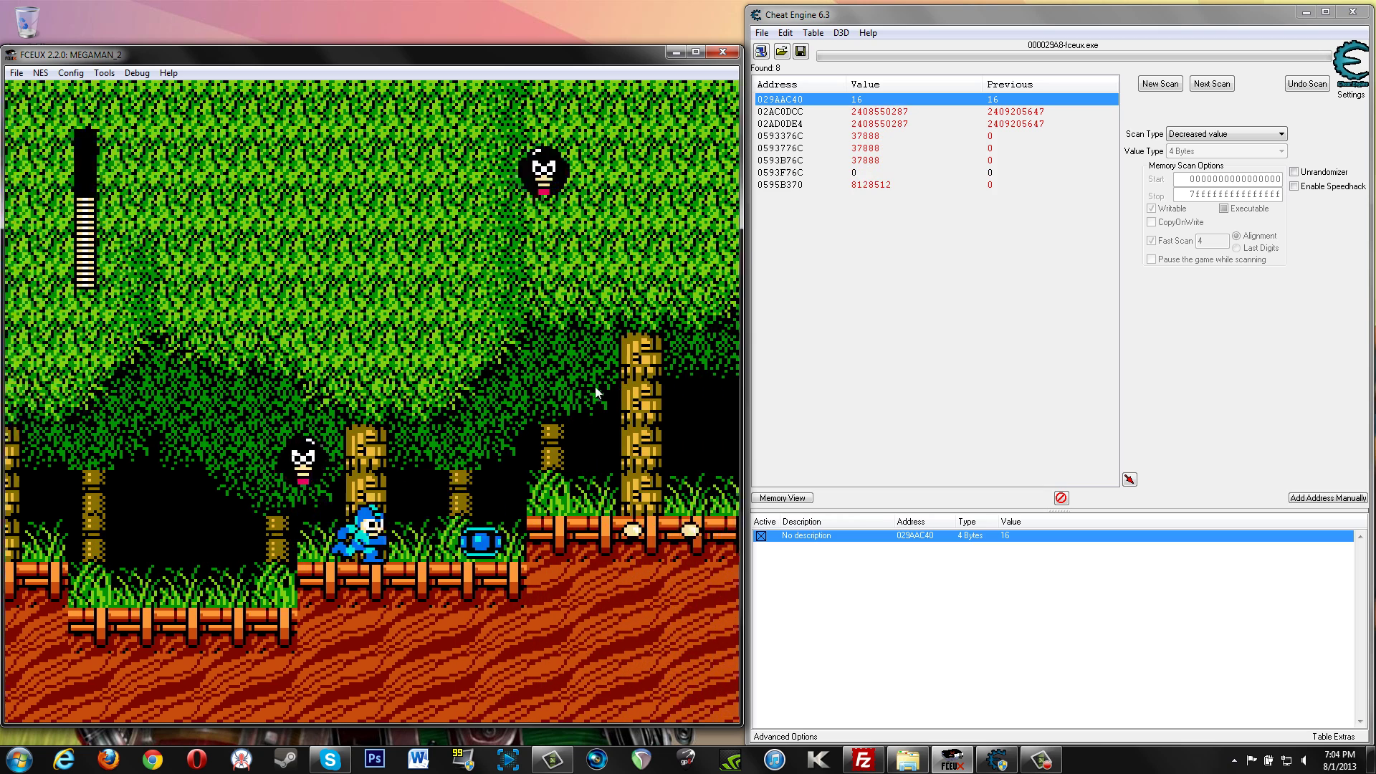
key(Right)
key(f)
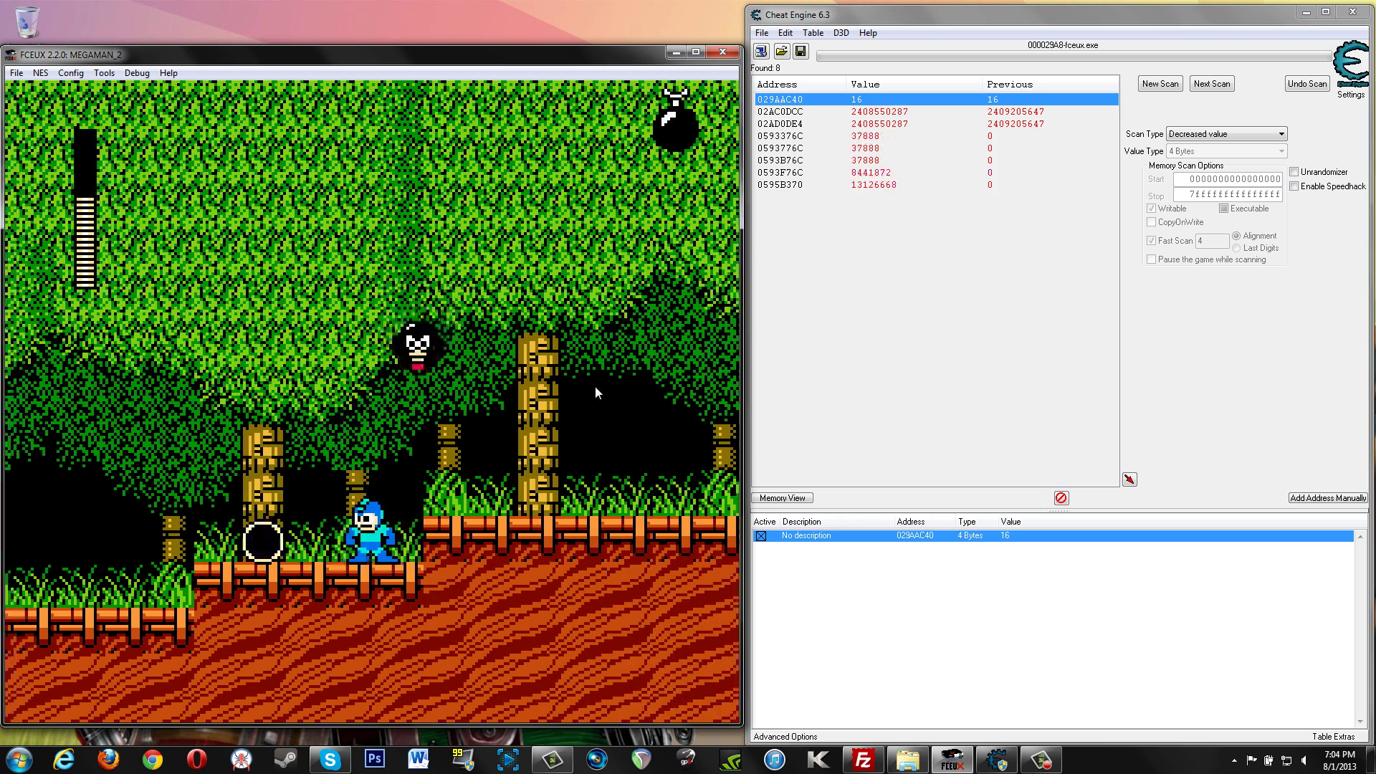
key(Right)
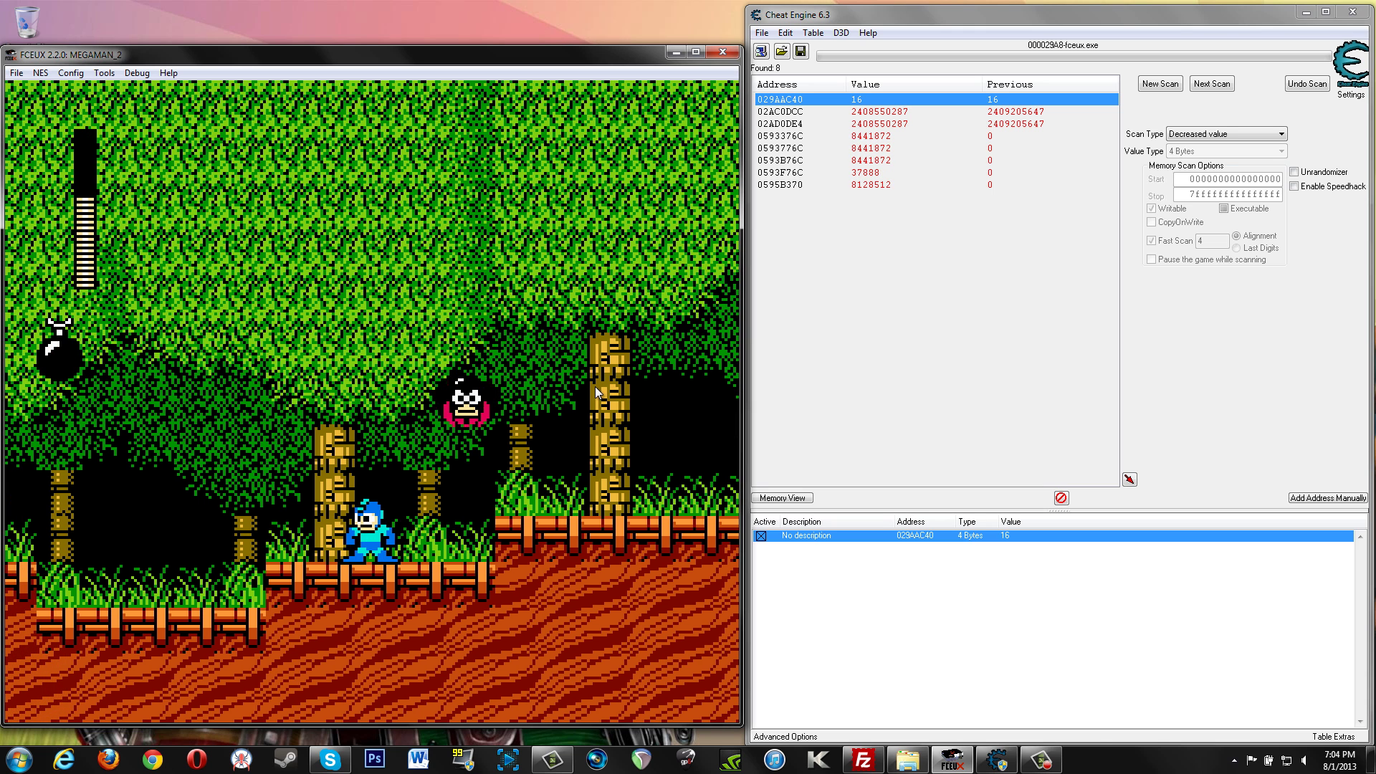
key(Right)
key(f)
key(Right)
key(f)
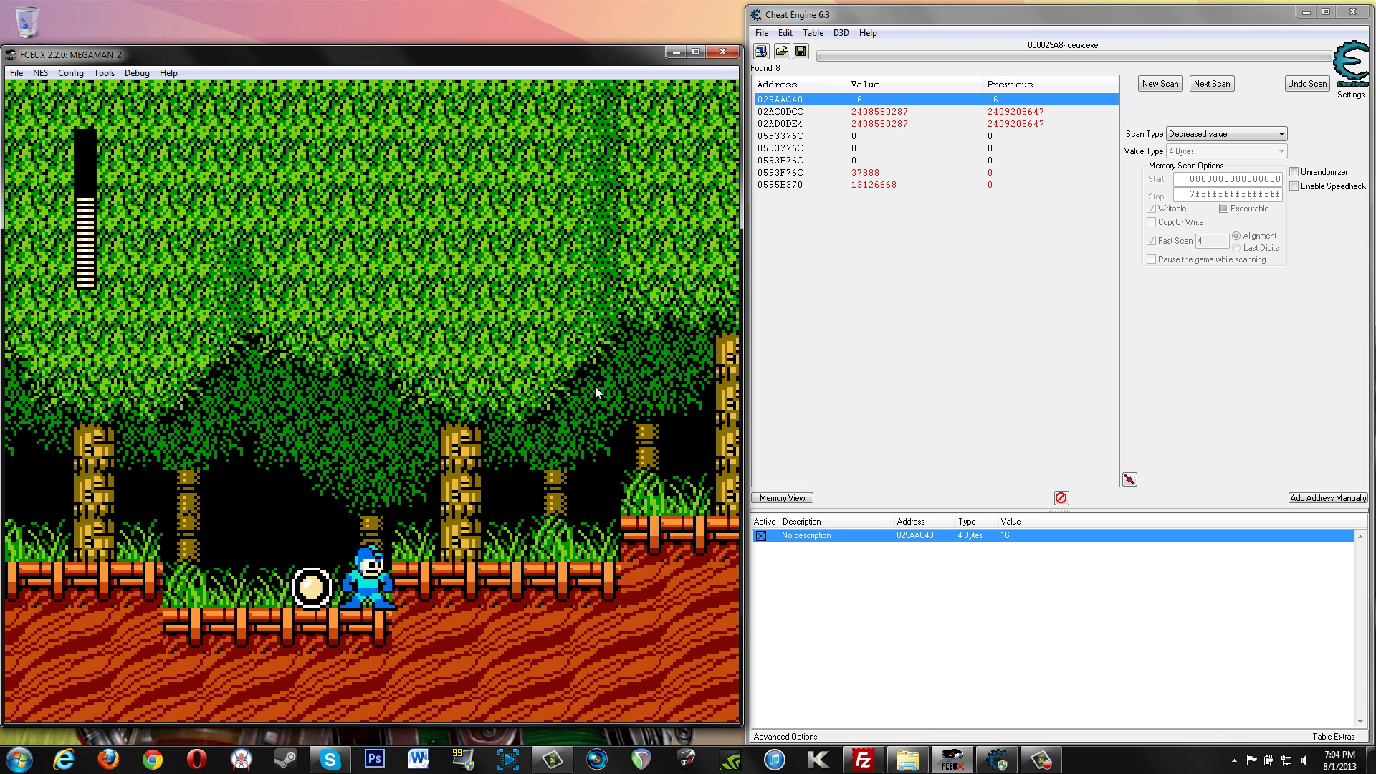
Step: Pause the game, unfreeze the 029AAC40 entry in Cheat Engine, and resume to collect the energy pickup with Mega Man
key(Return)
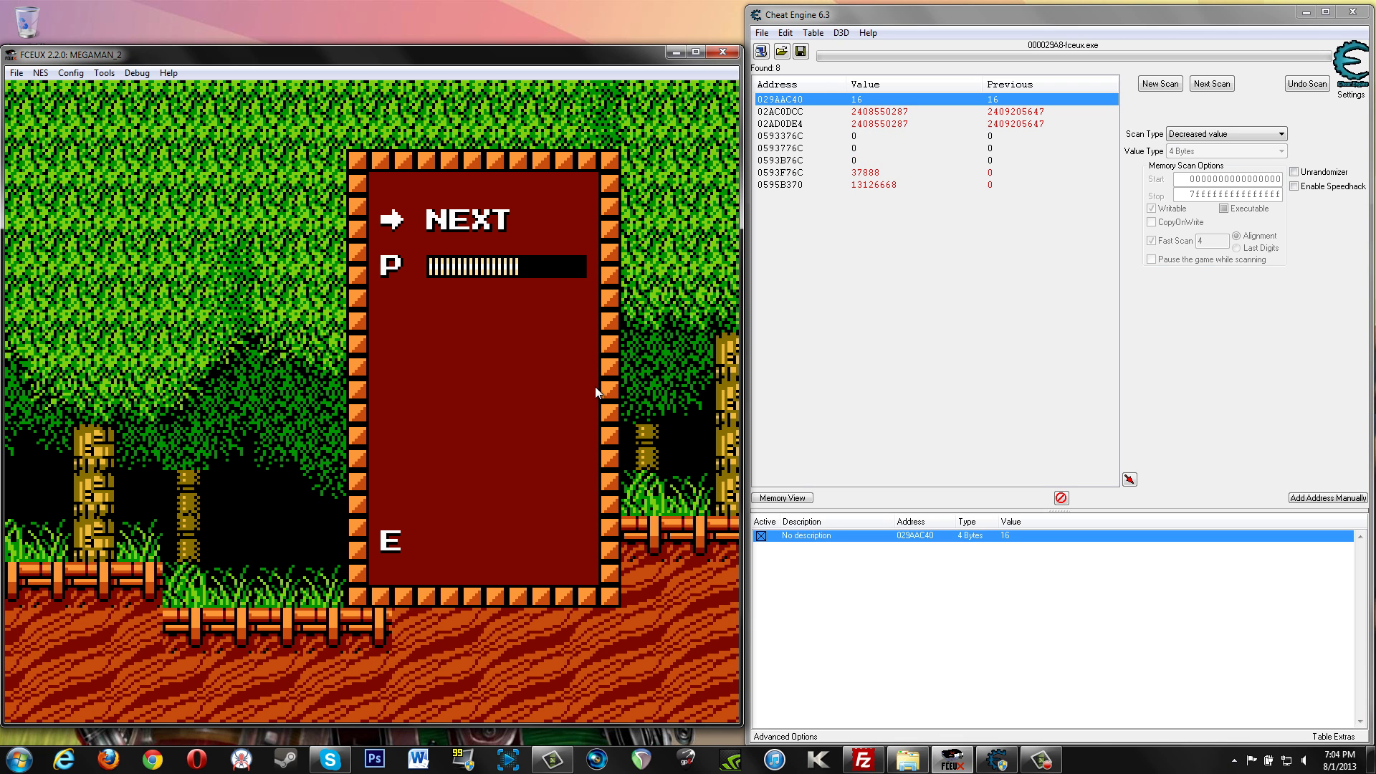
click(761, 537)
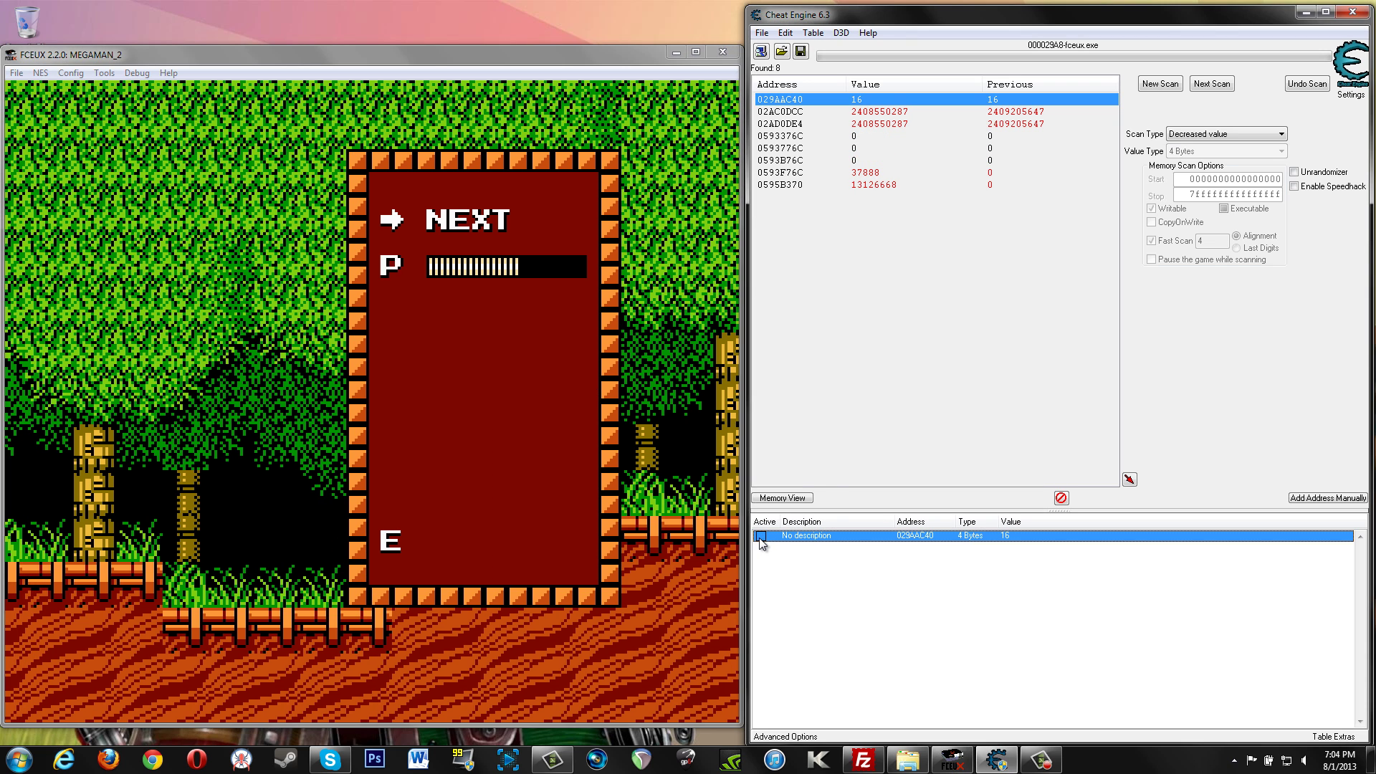
click(644, 365)
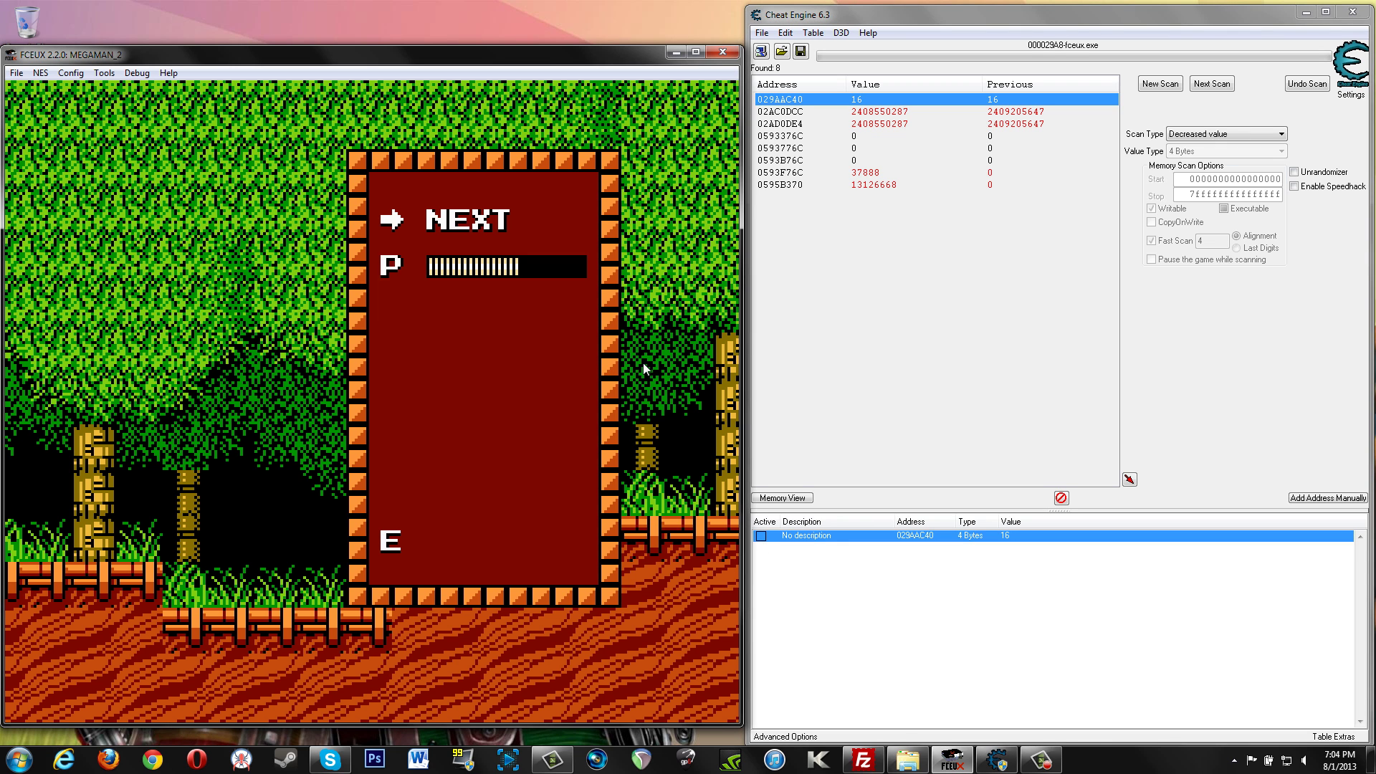
key(Return)
key(Left)
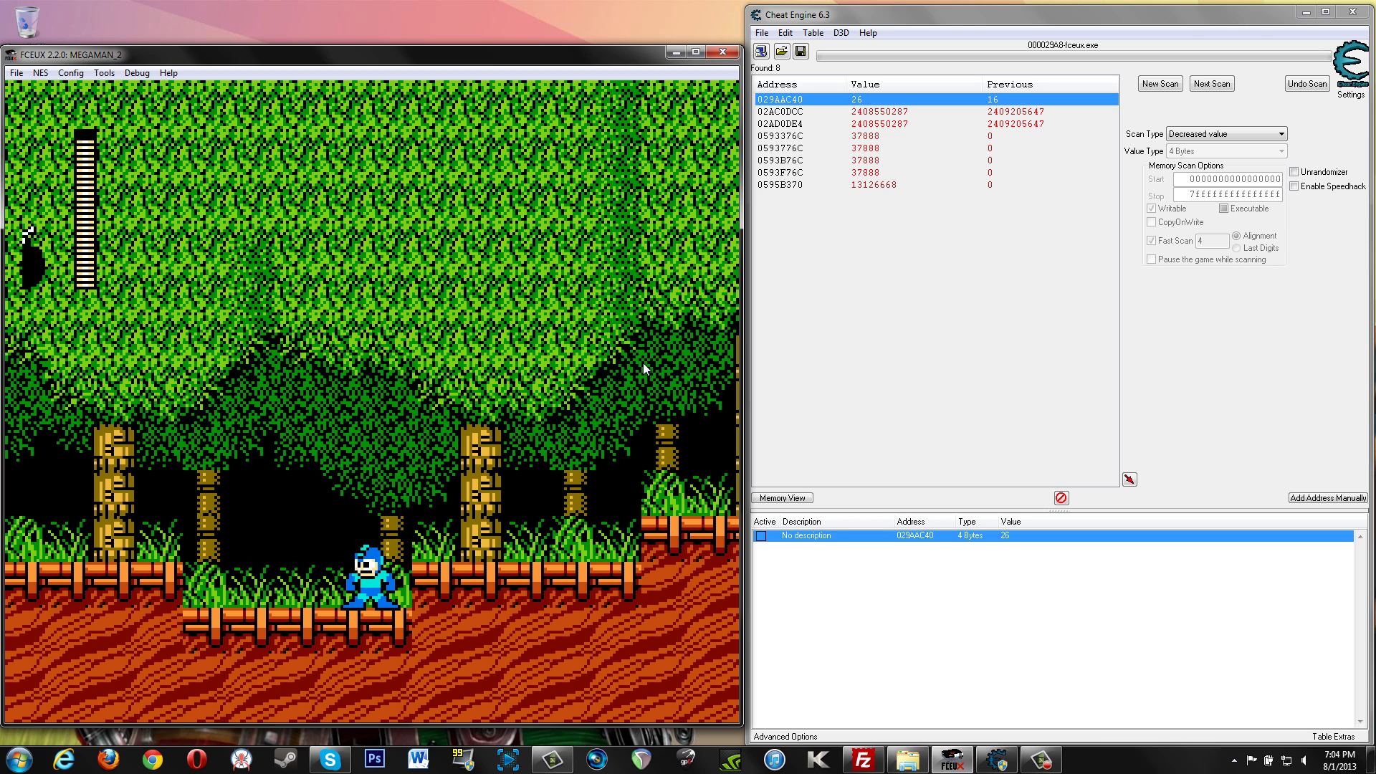
Step: Pause the game and change the value of the 029AAC40 entry to 28 in Cheat Engine
key(Return)
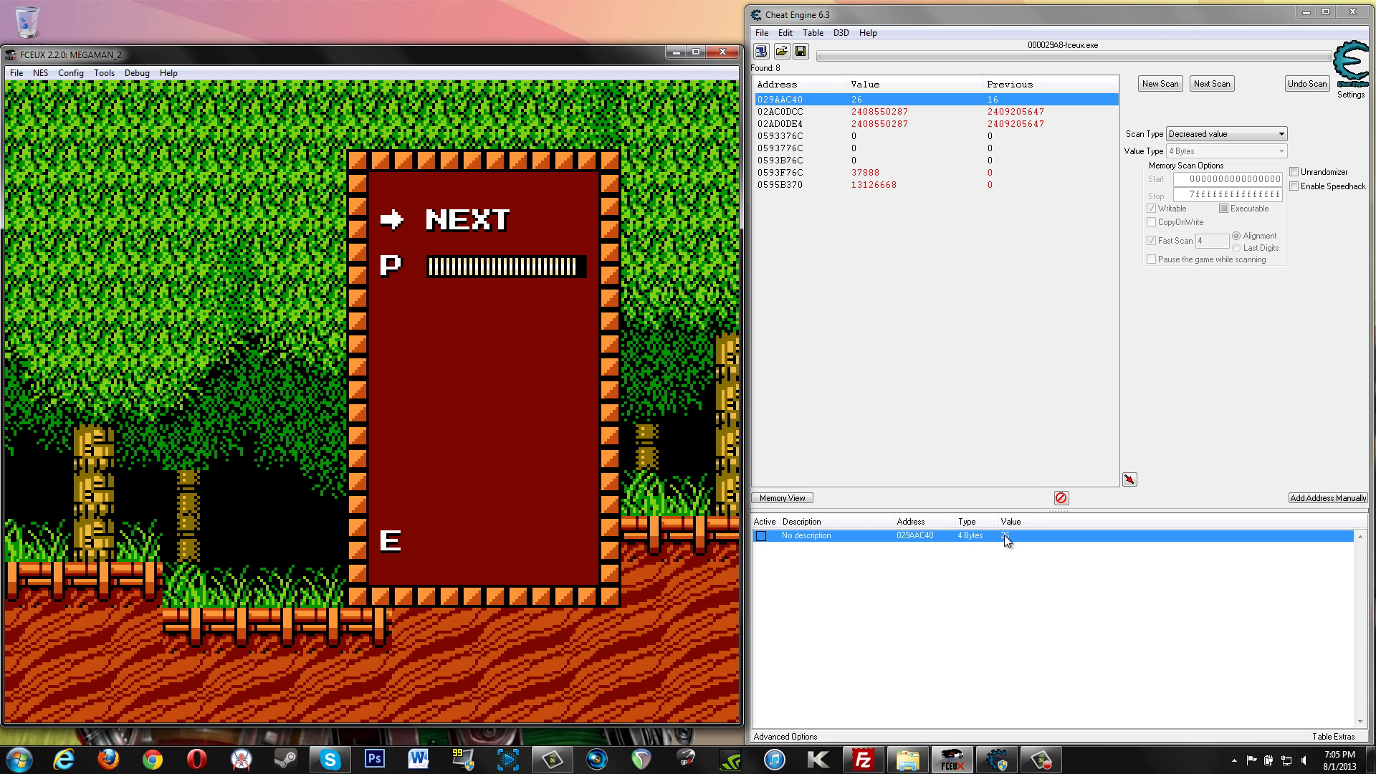
double_click(1005, 535)
text(28)
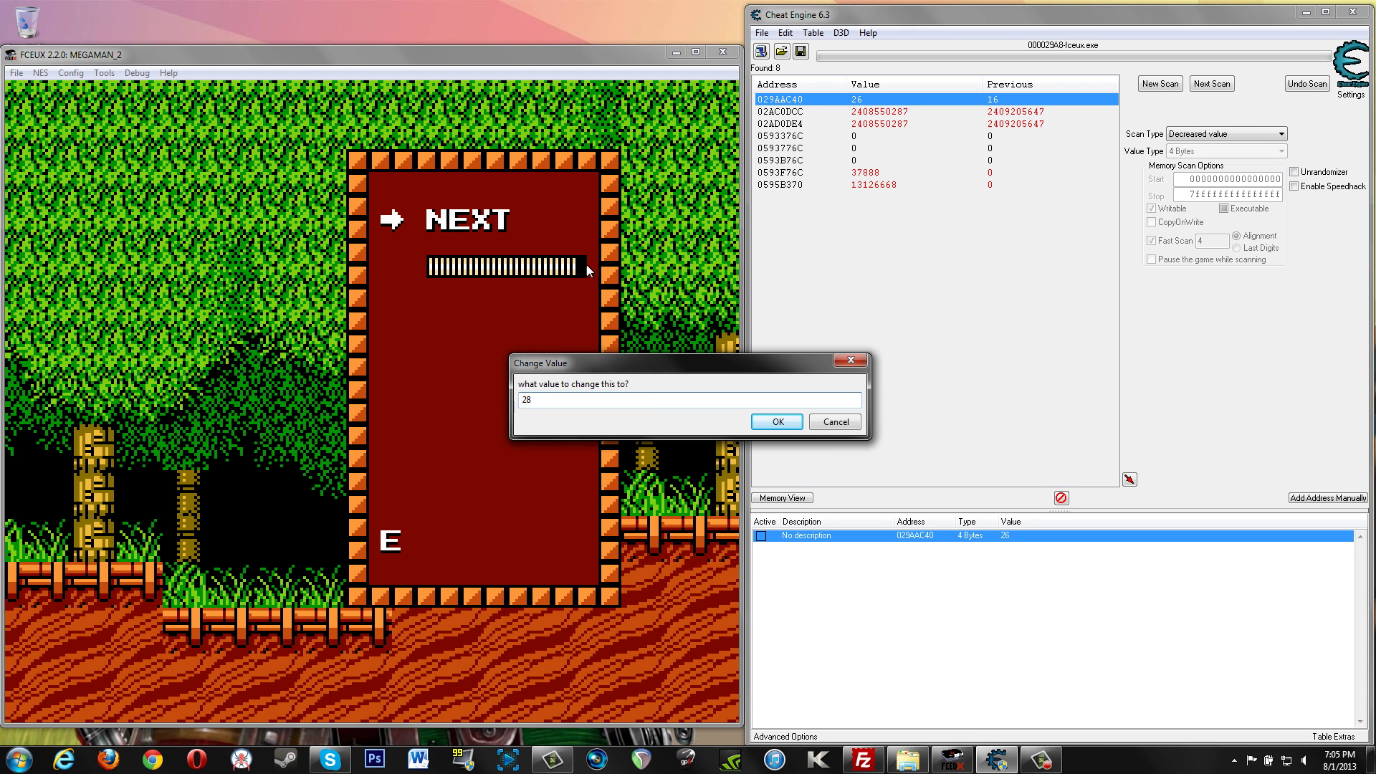
click(788, 423)
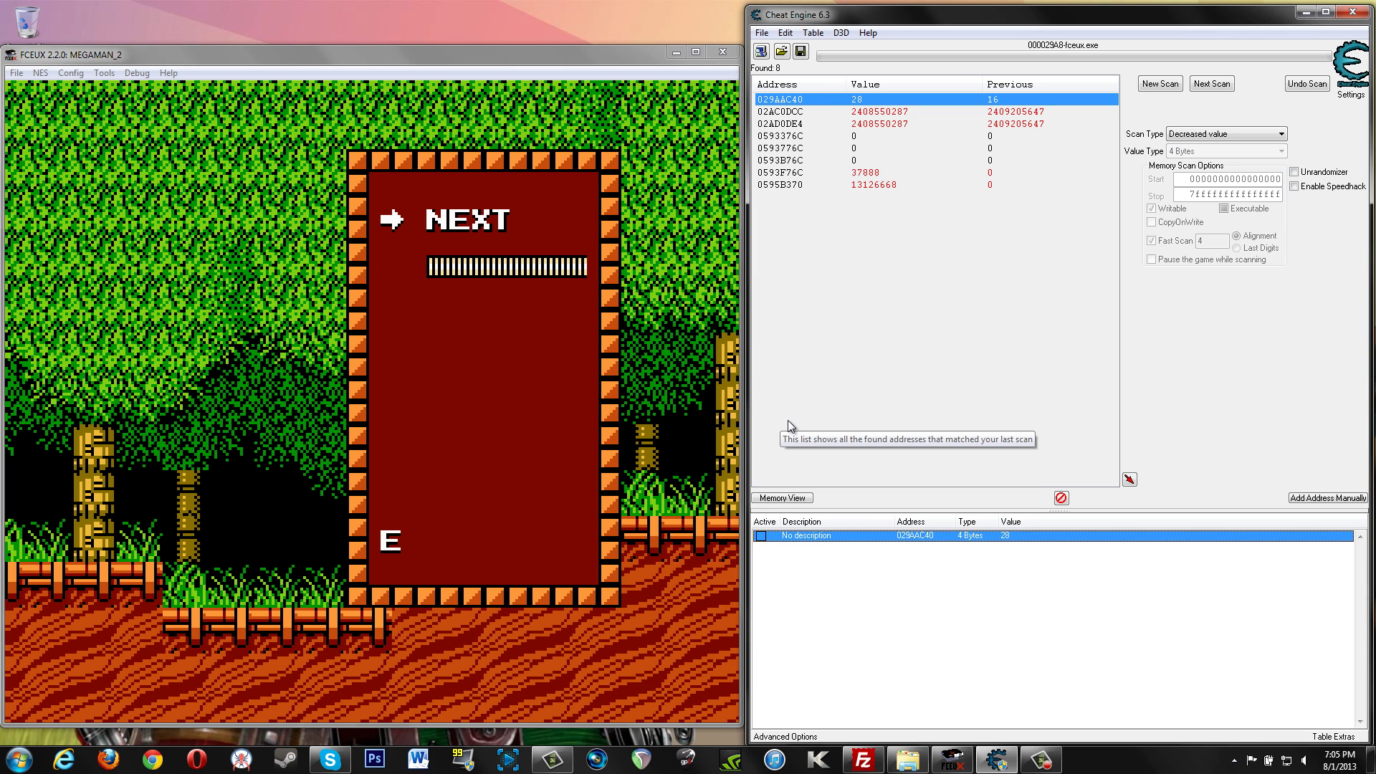
Step: Freeze the 029AAC40 entry at 28 in Cheat Engine and return to the paused FCEUX game
click(664, 346)
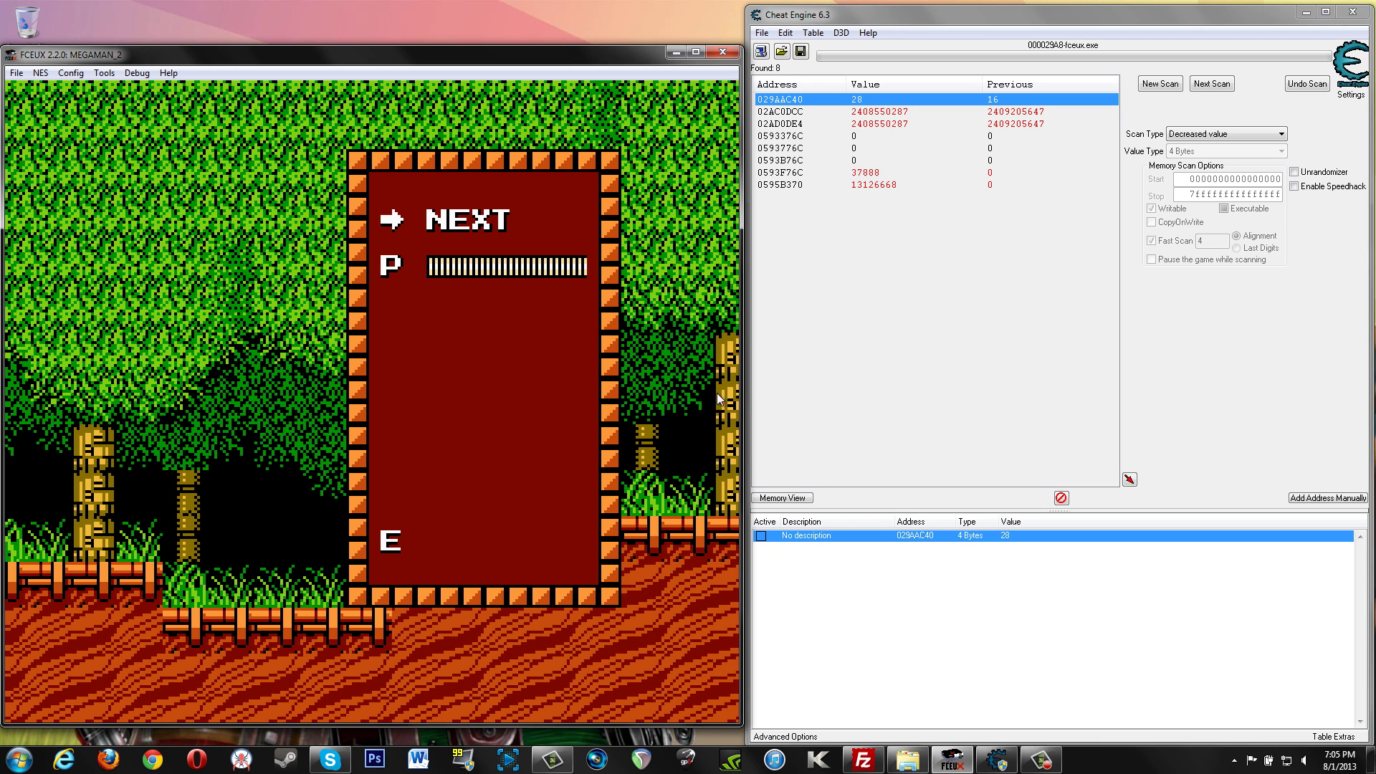
key(Return)
key(Return)
click(761, 536)
click(681, 433)
Step: Resume the game and run Mega Man through the rest of the forest past the enemies, climbing down the ladder into the cave
key(Return)
key(Right)
key(f)
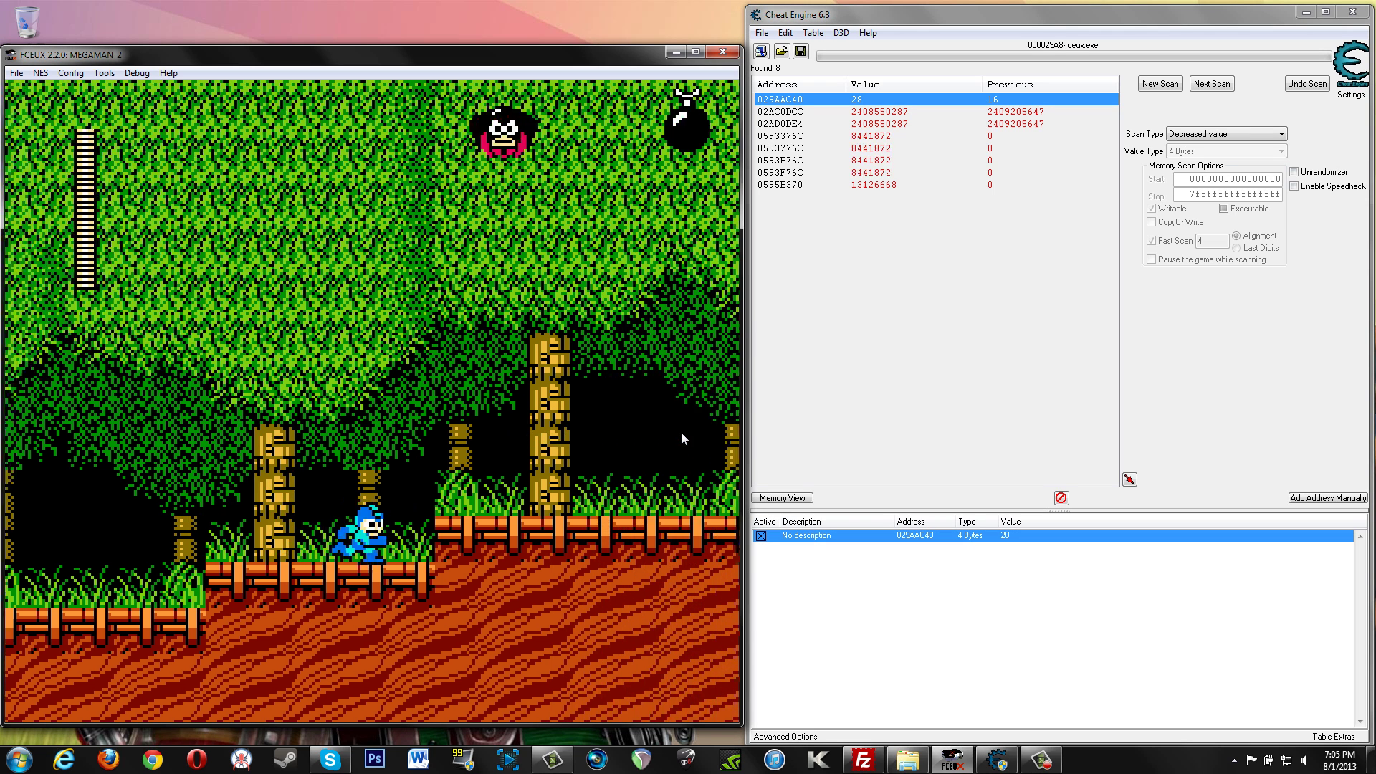
key(d)
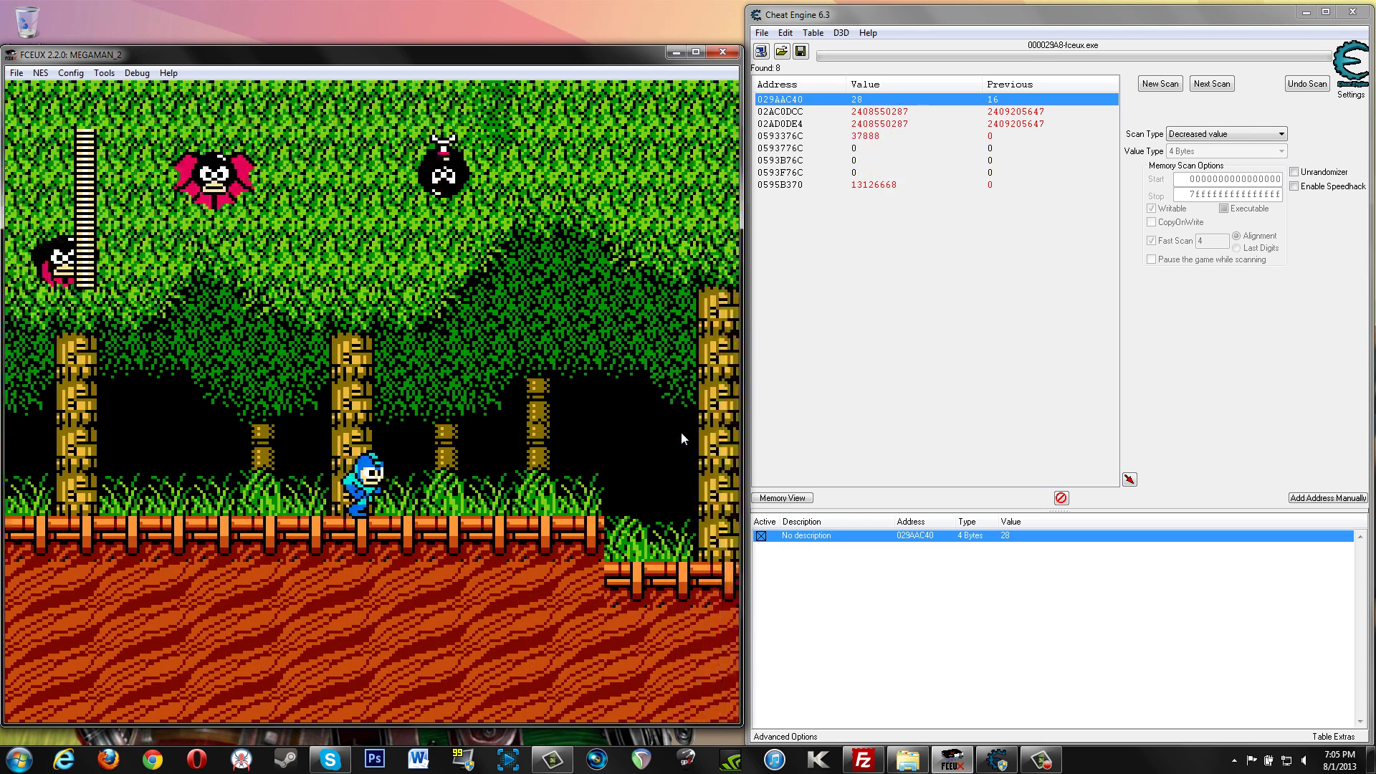
key(Right)
key(f)
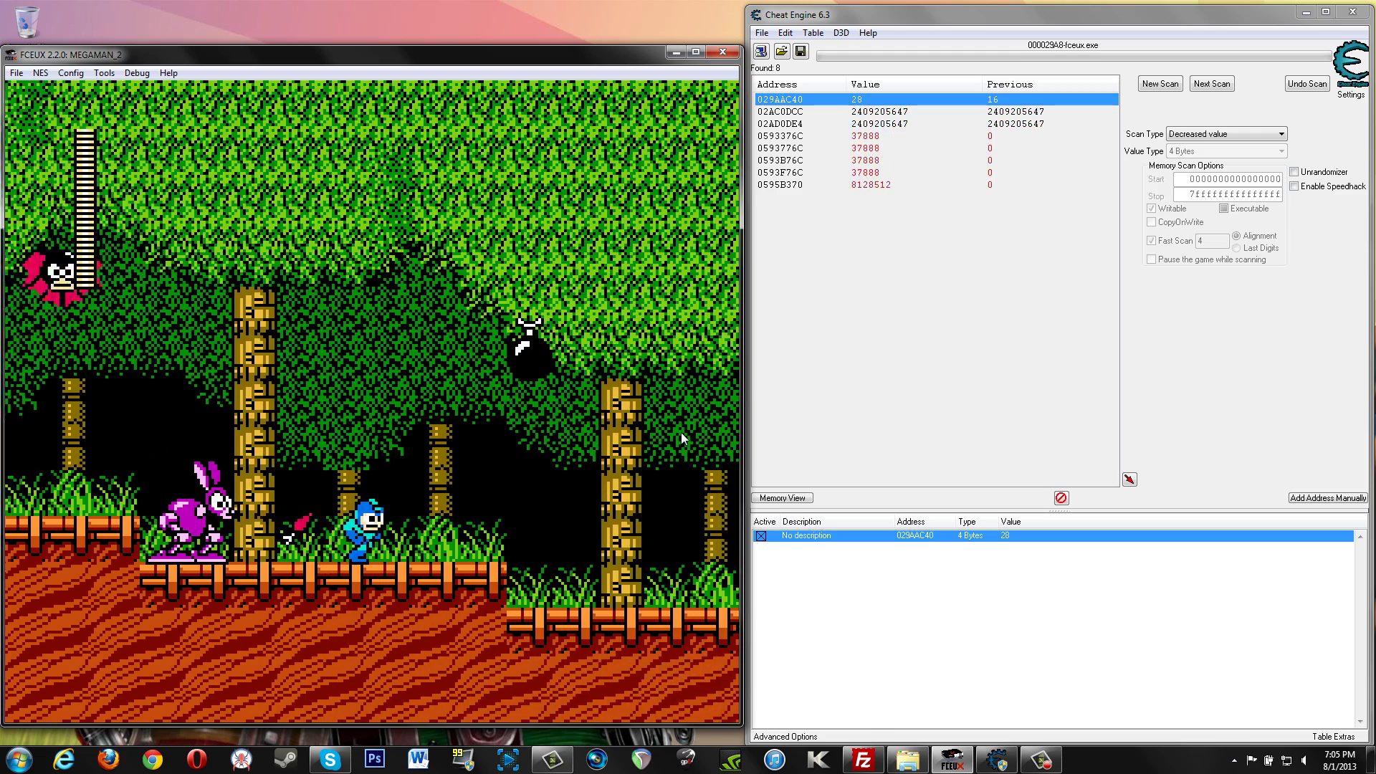
key(Right)
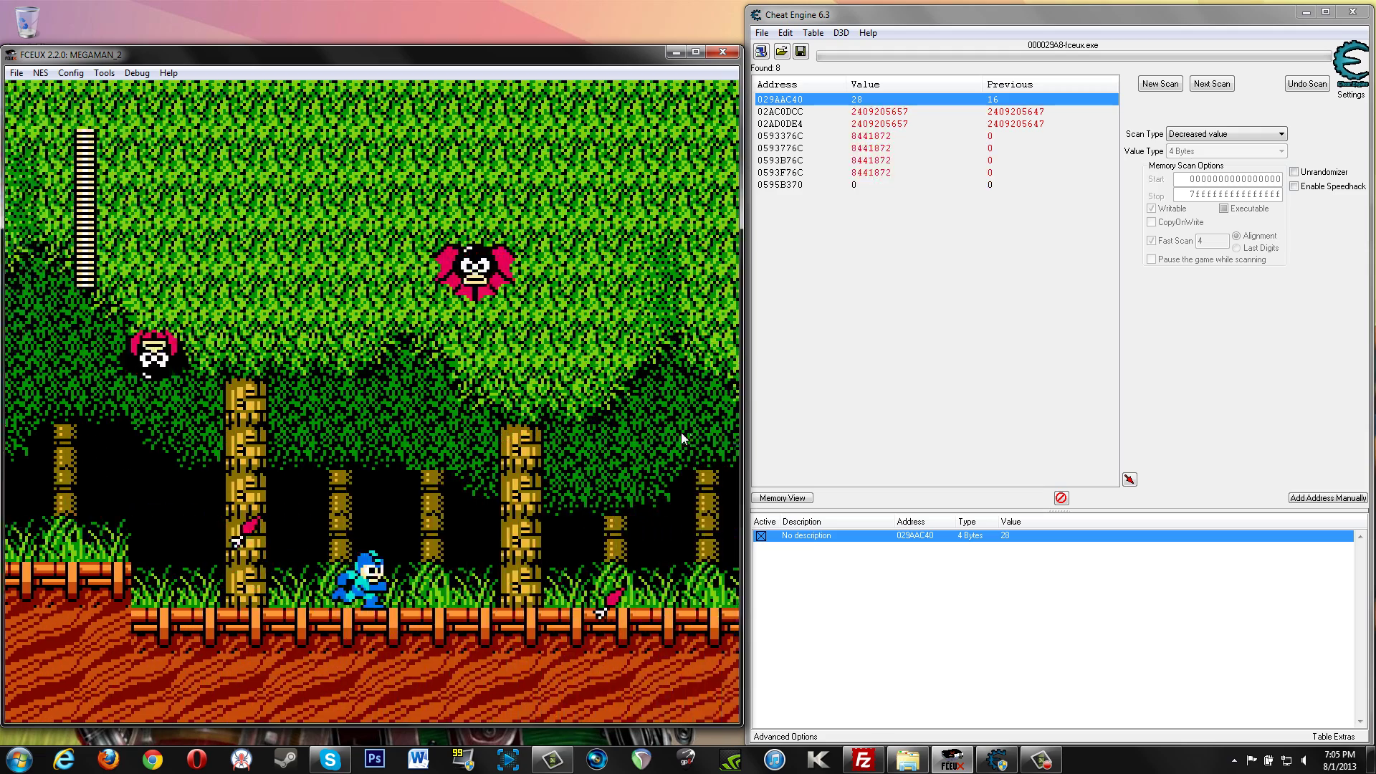
key(Right)
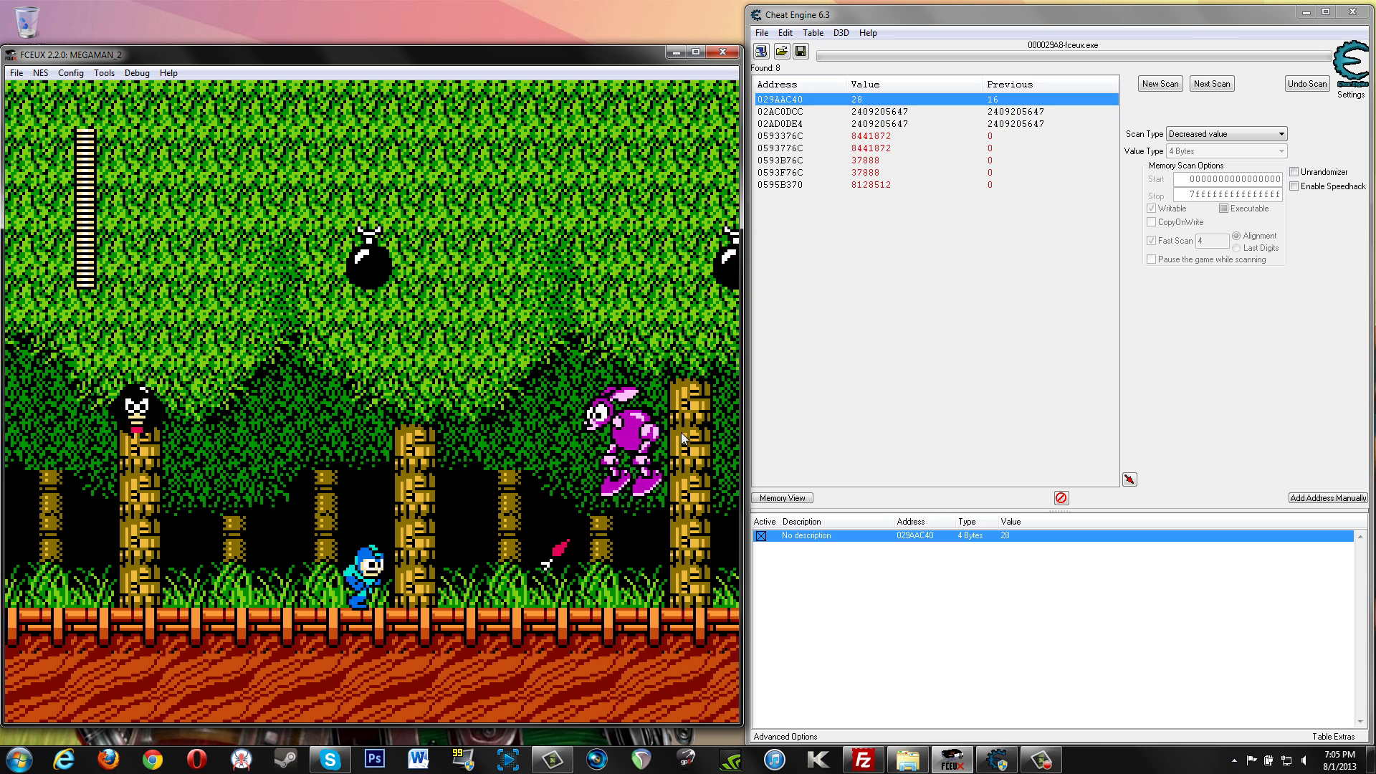
key(Right)
key(f)
key(Down)
key(Down)
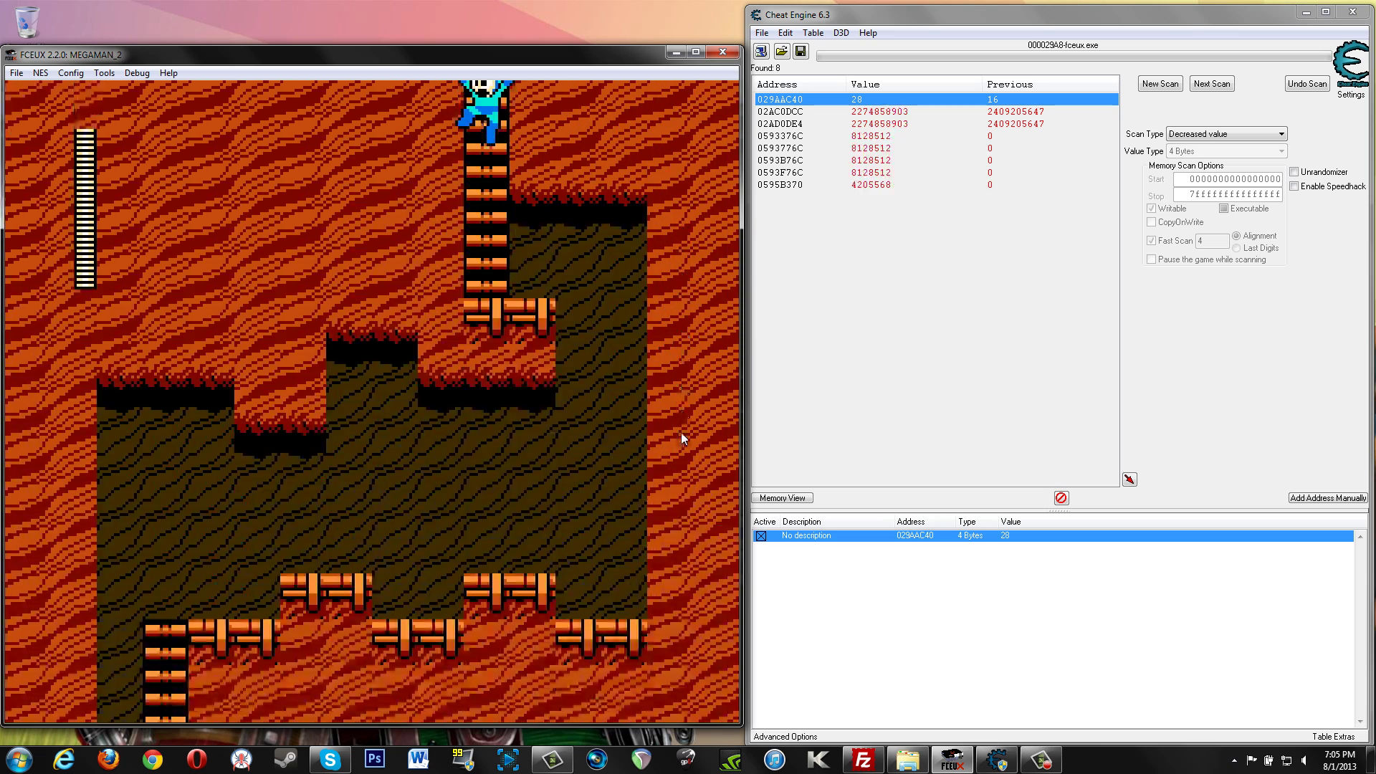
Step: Descend through the cave room past the bat enemies and drop to the fire-breathing robot dog
key(Down)
key(Right)
key(Left)
key(Left)
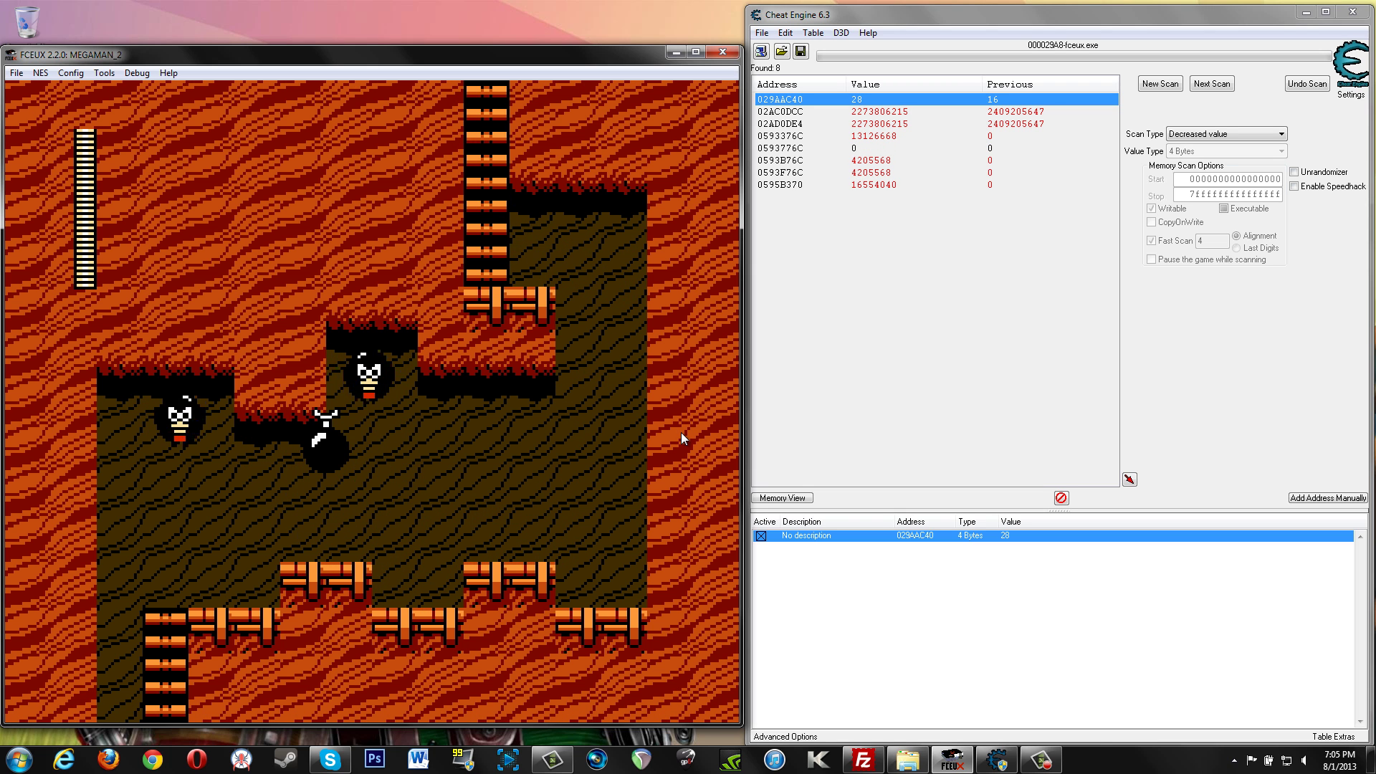
key(Left)
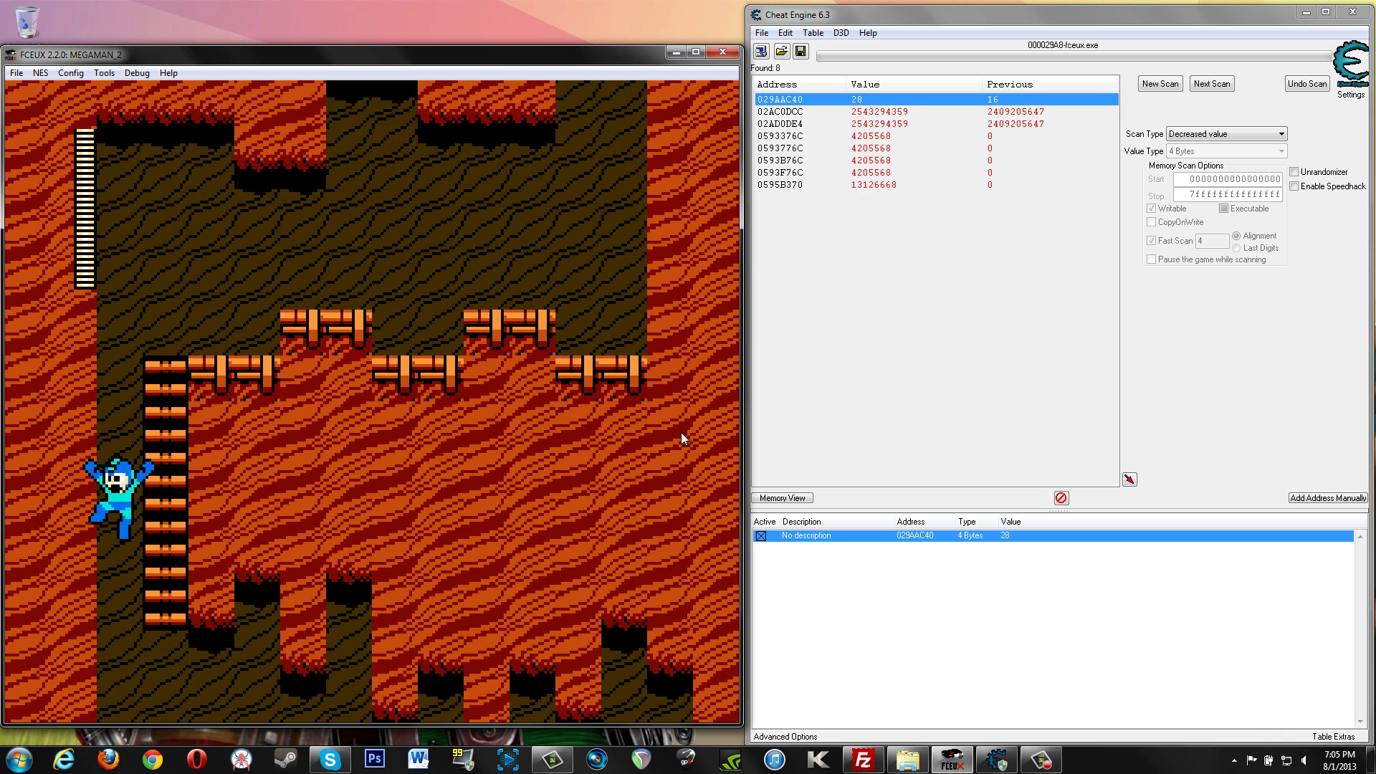
key(Left)
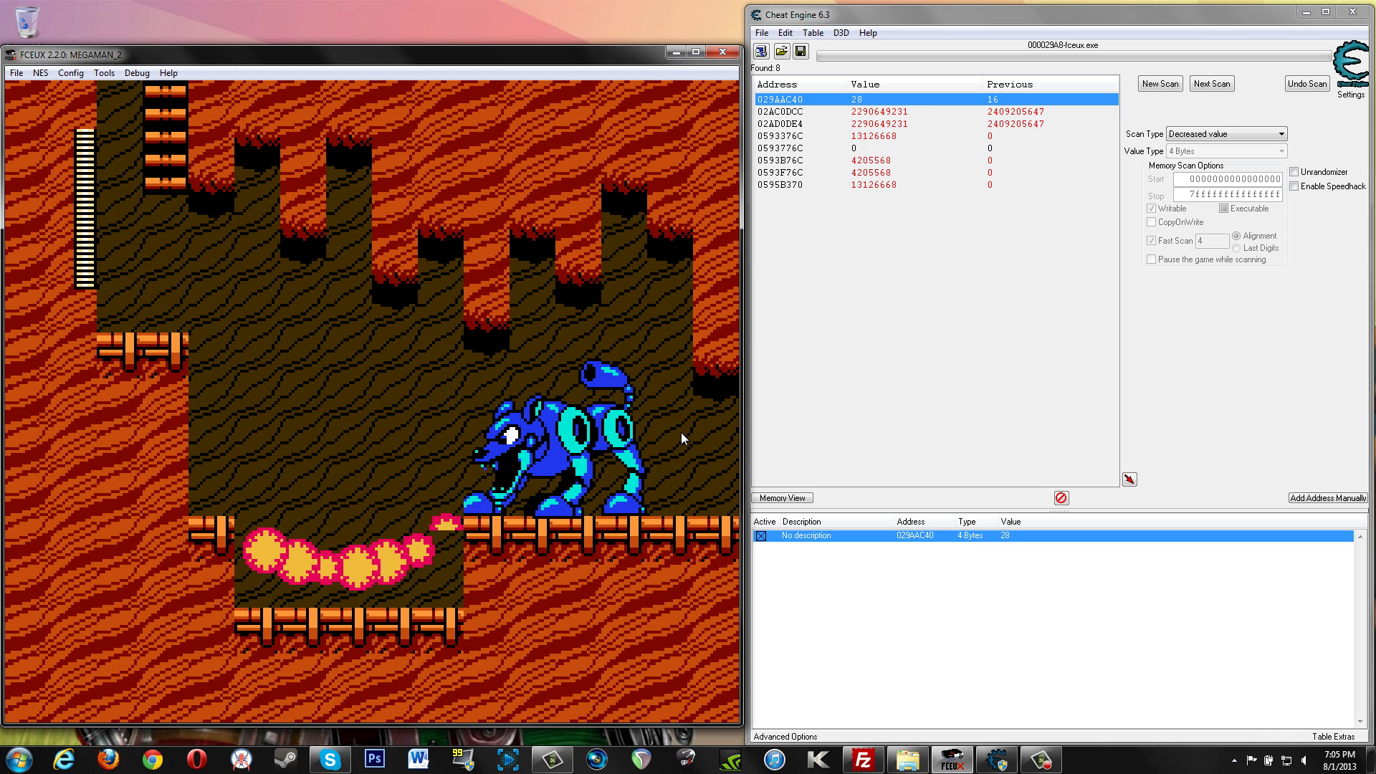
Step: Attack the first robot dog while standing in its fire to test the frozen health, ending with the game paused
key(Right)
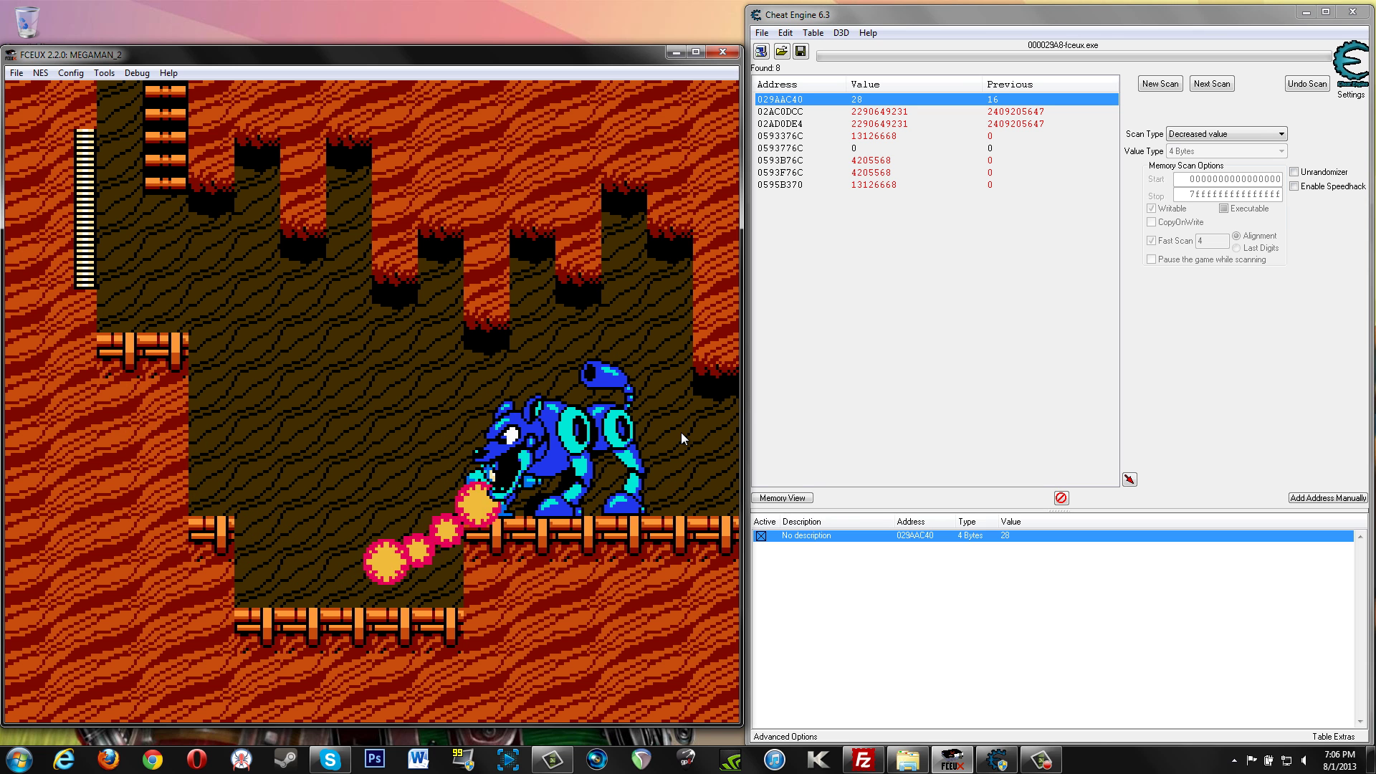
key(Right)
key(f)
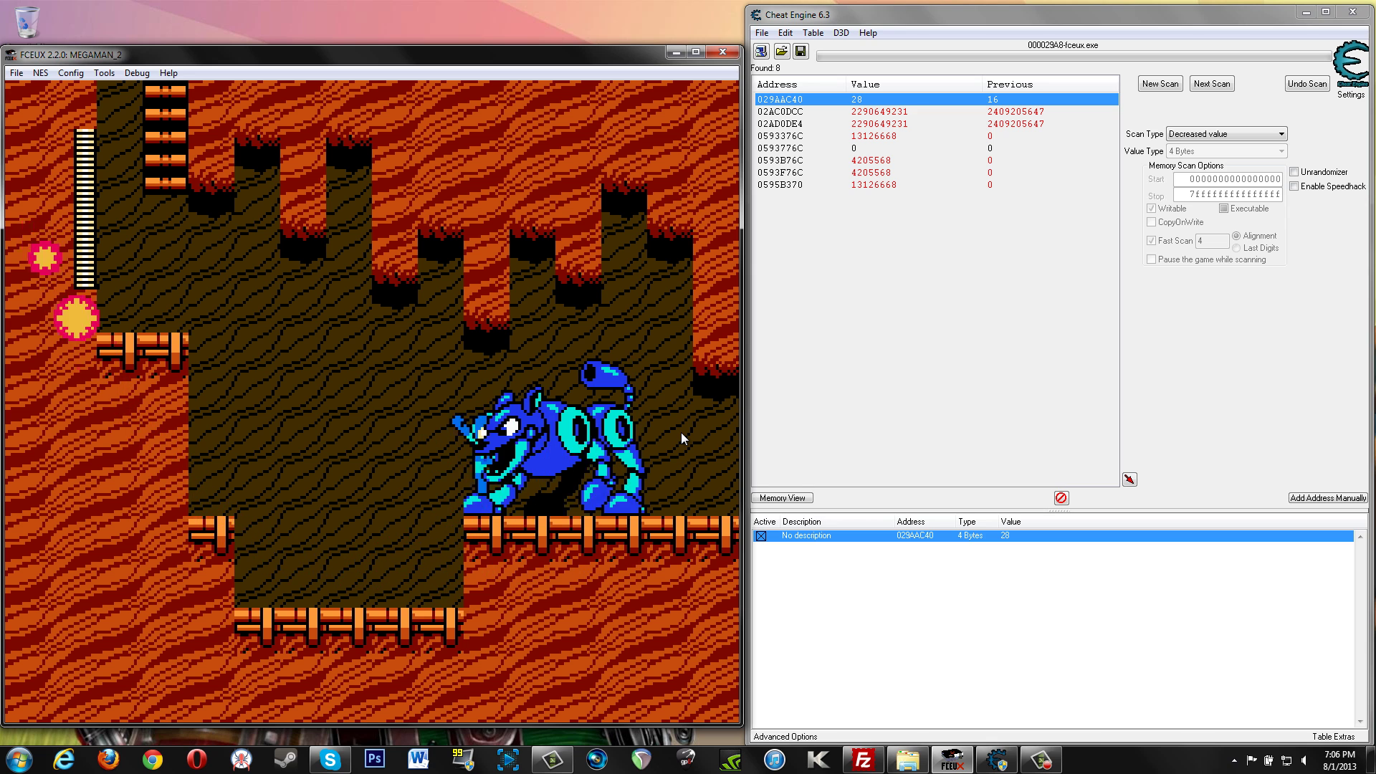
key(Right)
key(f)
key(d)
key(Return)
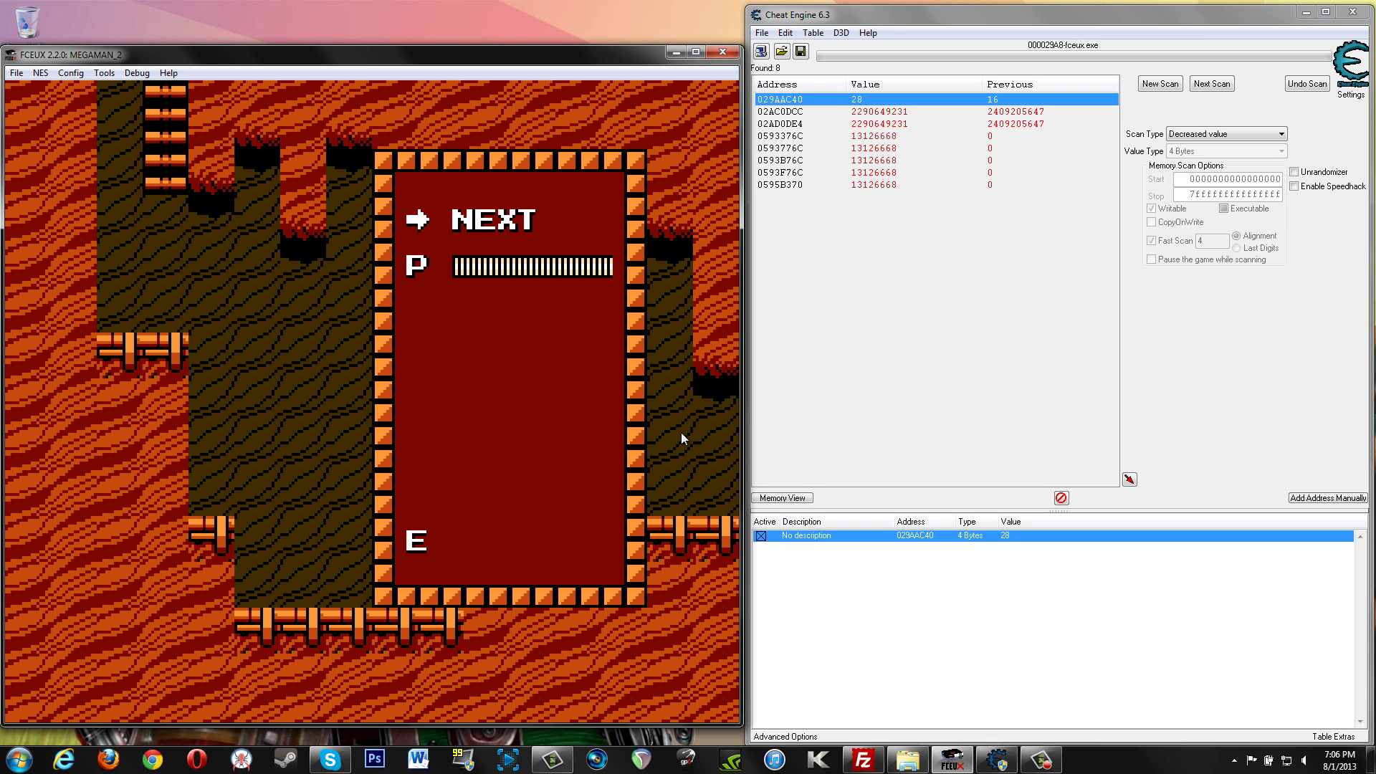
Step: Resume the game and advance Mega Man to the next robot dog
key(Return)
key(Right)
key(Right)
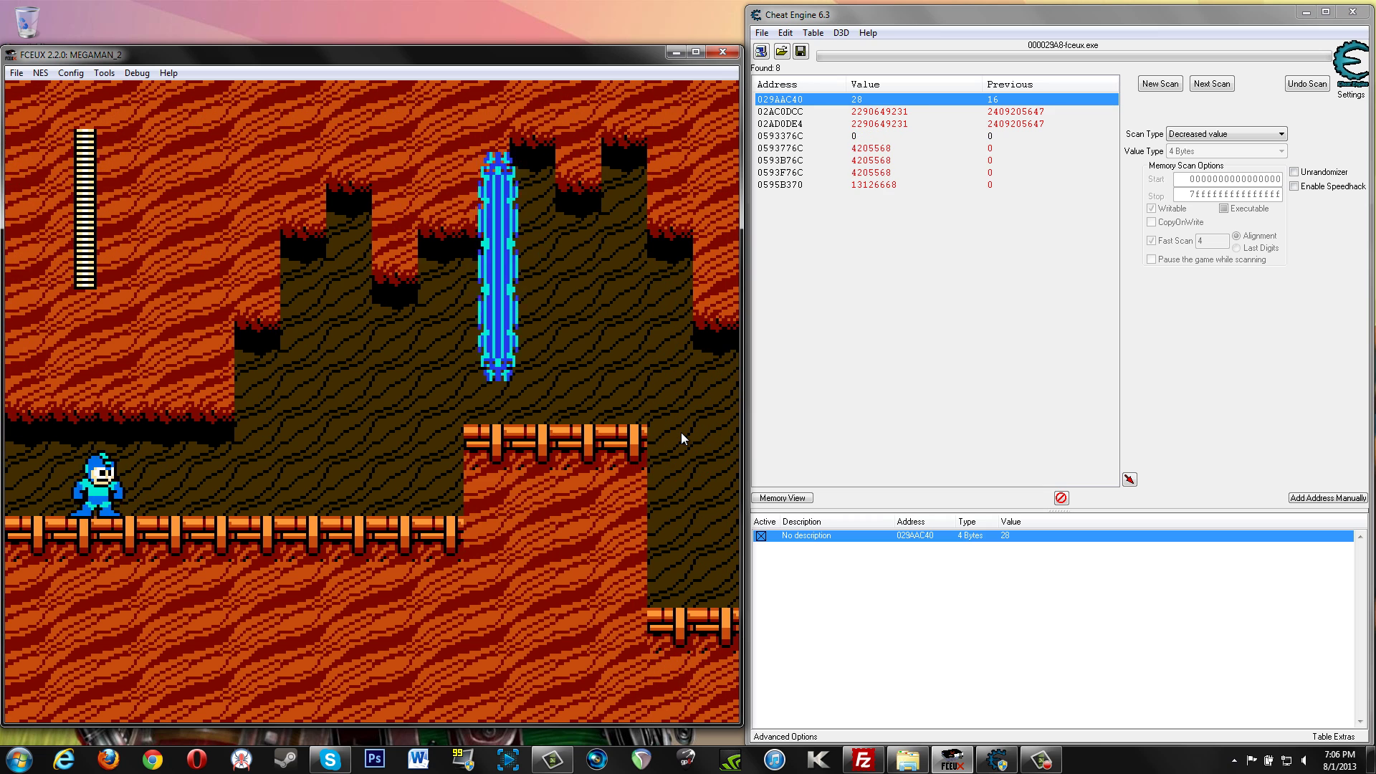
Step: Pause and unfreeze the 029AAC40 entry, then resume to let Mega Man take fire damage before pausing again
key(Return)
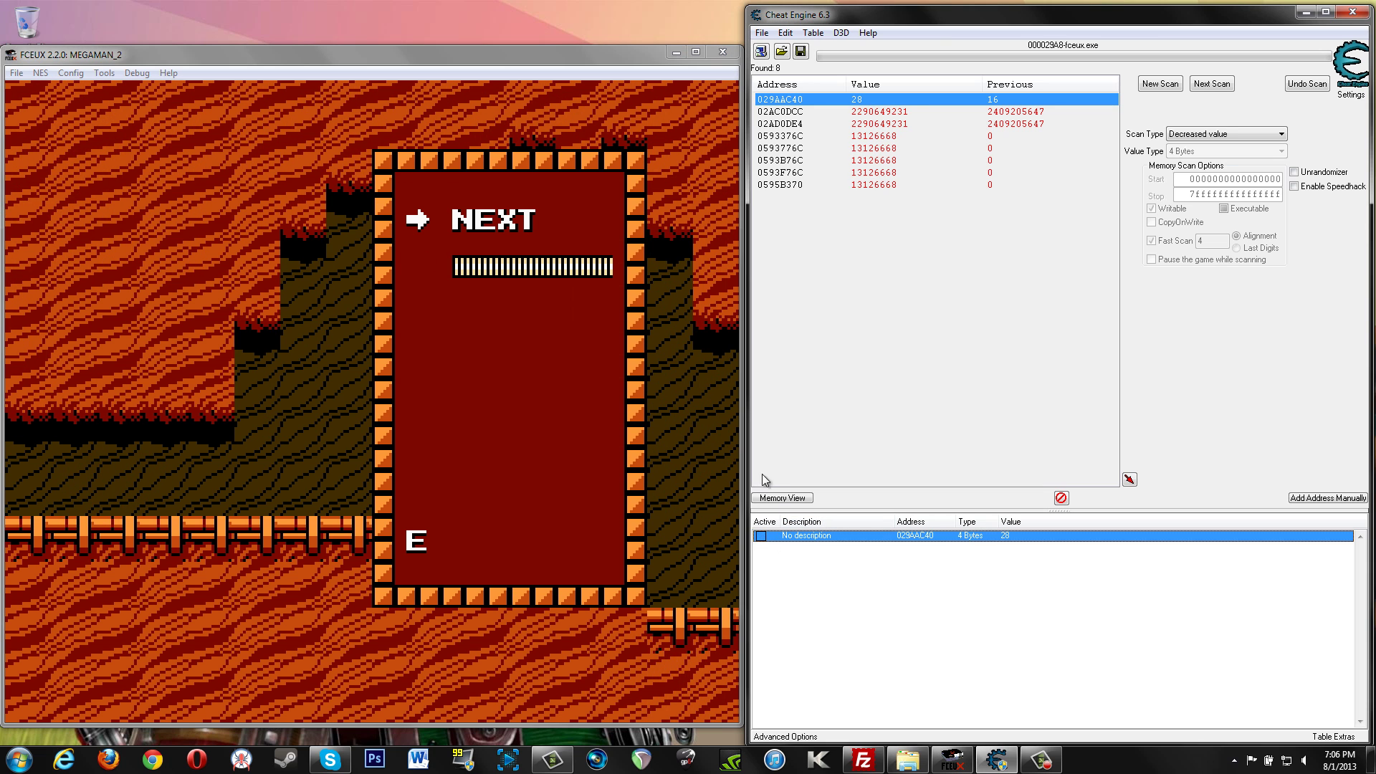
click(760, 537)
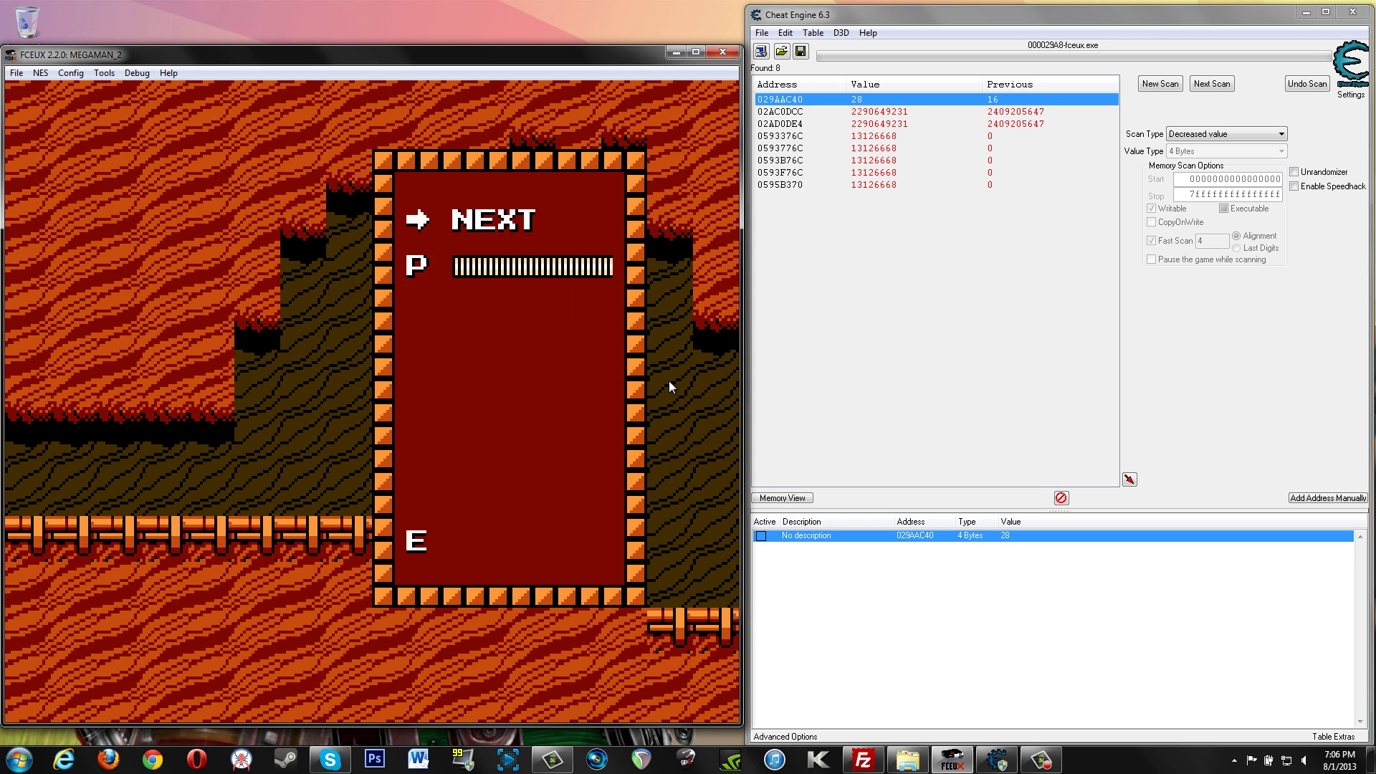
key(Return)
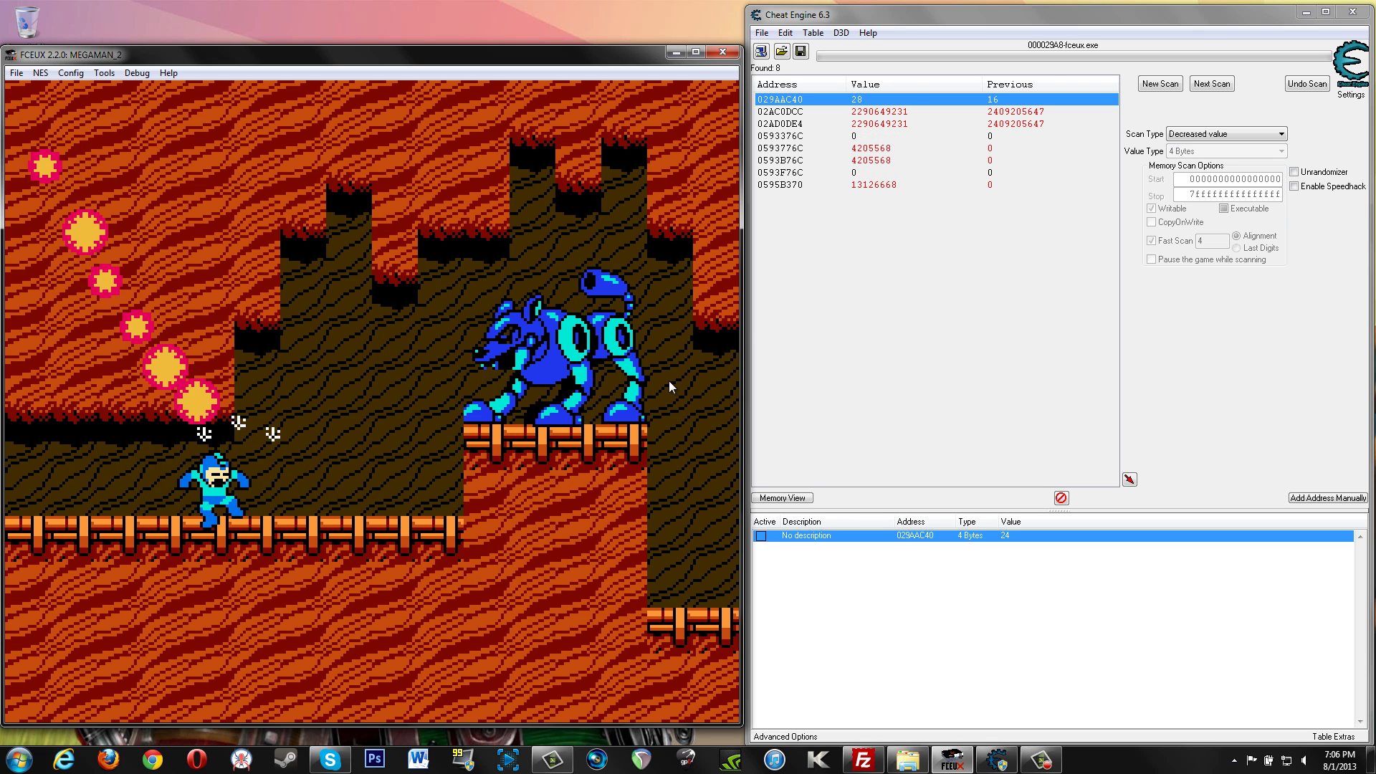
key(Return)
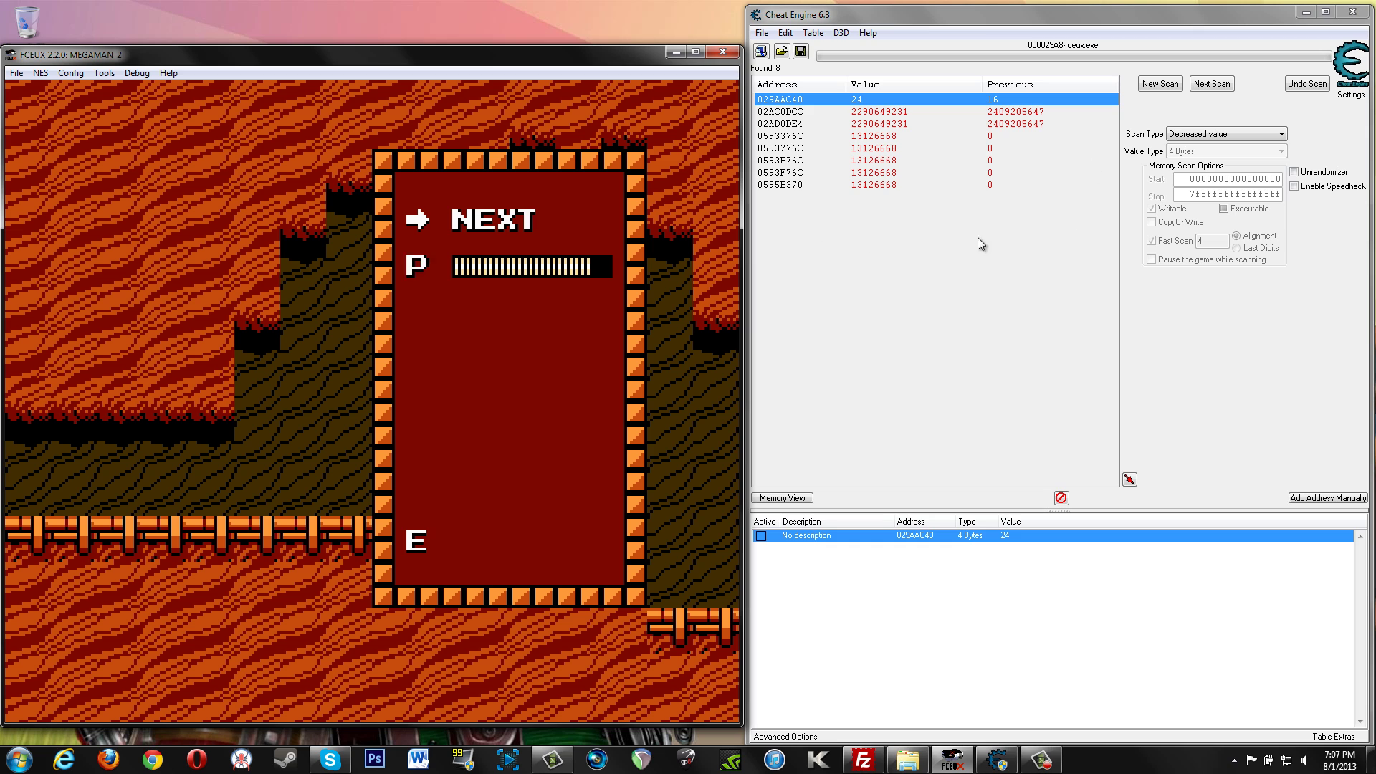
Step: Start a new Cheat Engine scan and run the first scan with the Unknown initial value scan type
click(927, 257)
click(1156, 83)
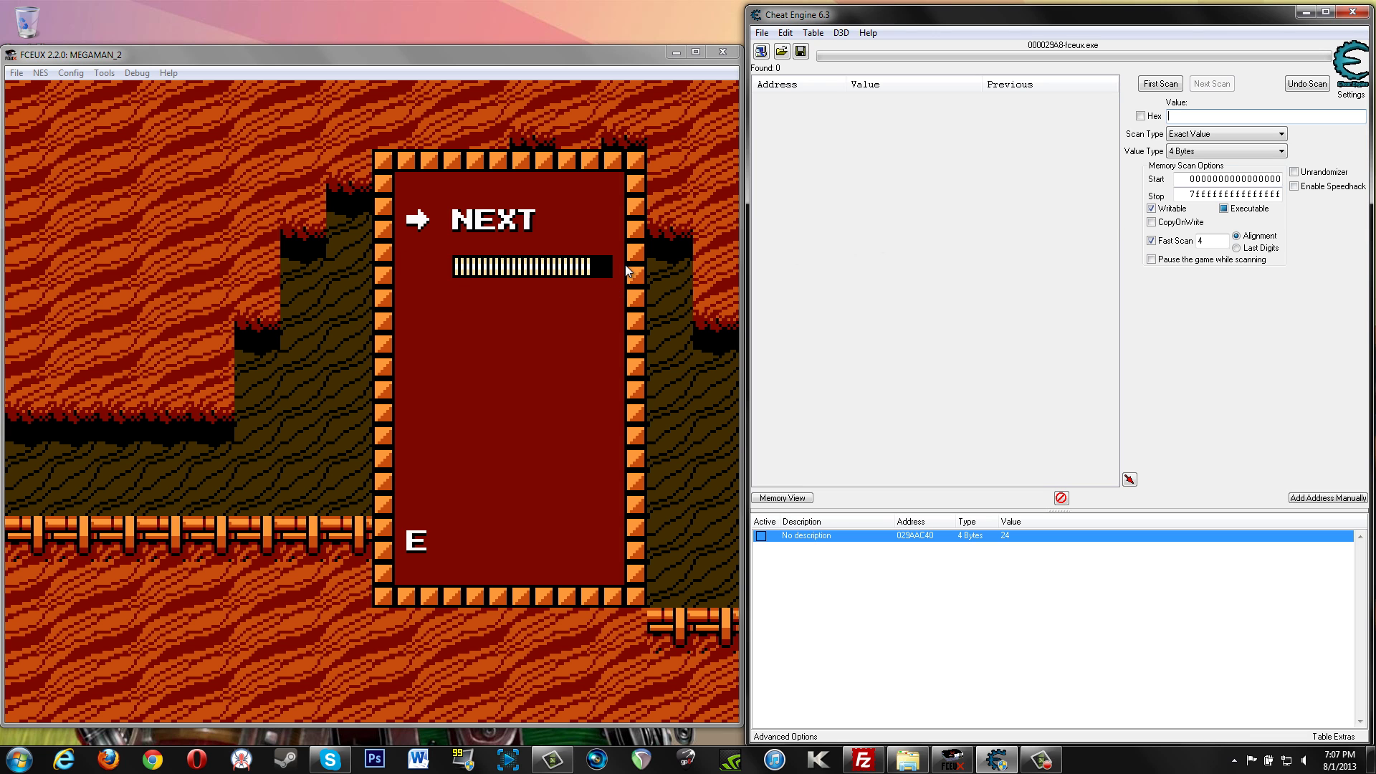
click(1247, 134)
click(1218, 185)
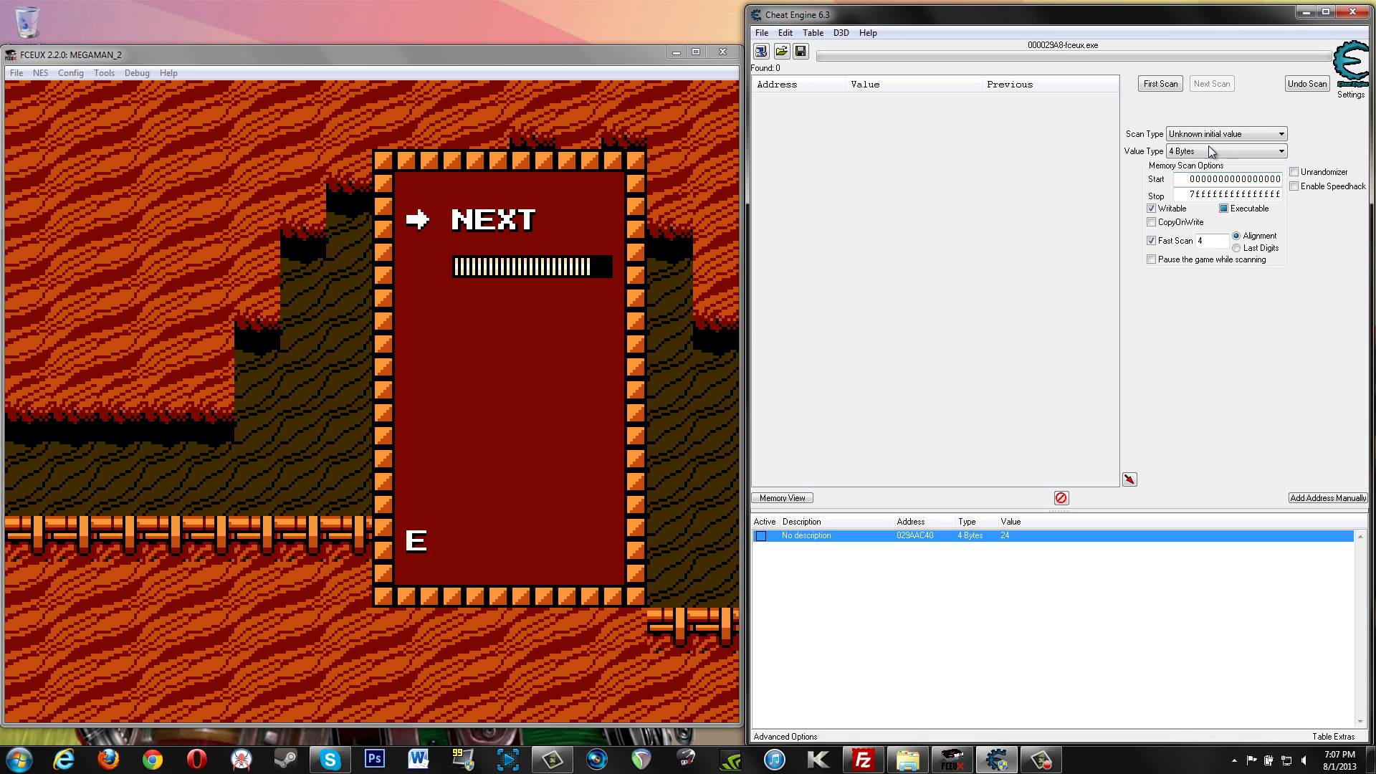
click(1161, 84)
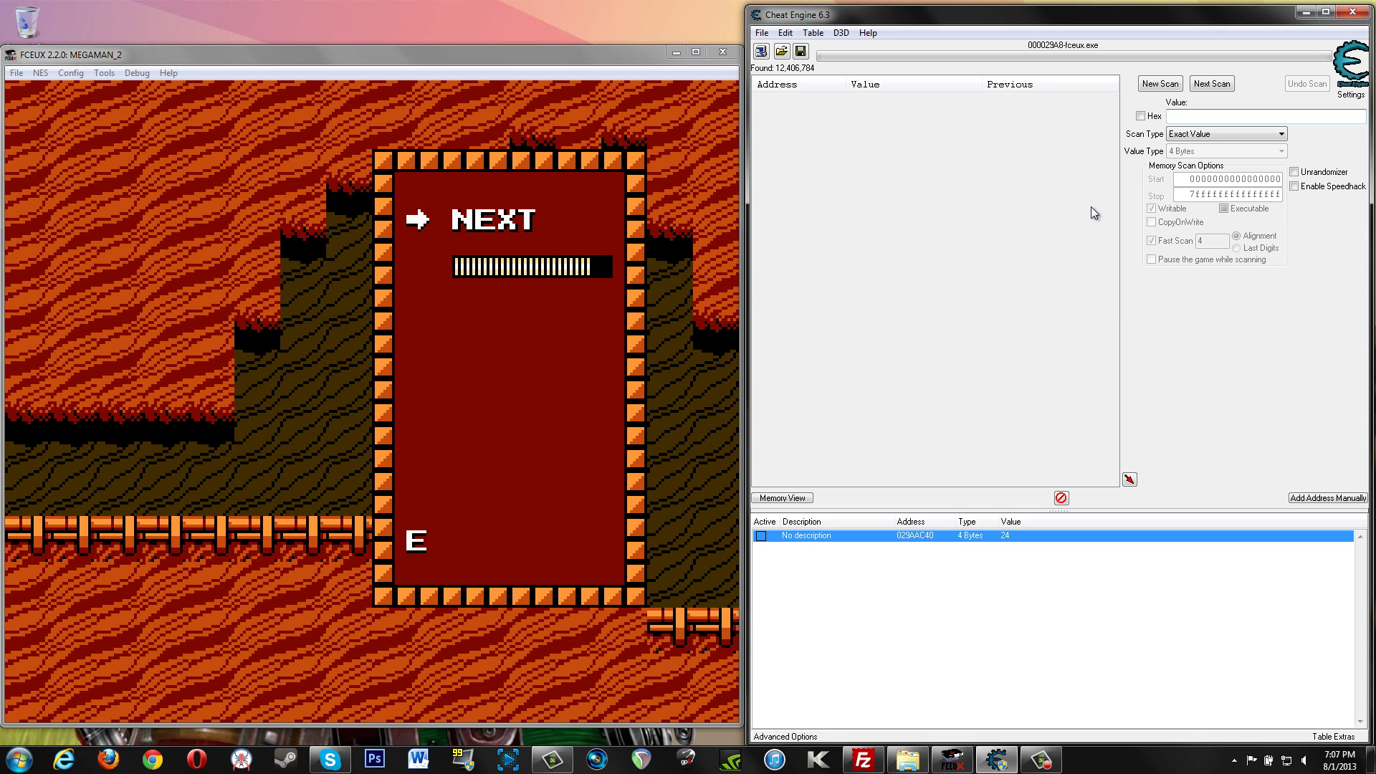
Step: Change the scan type for the next scan to Decreased value and then Increased value, and switch back to the FCEUX game
click(1219, 135)
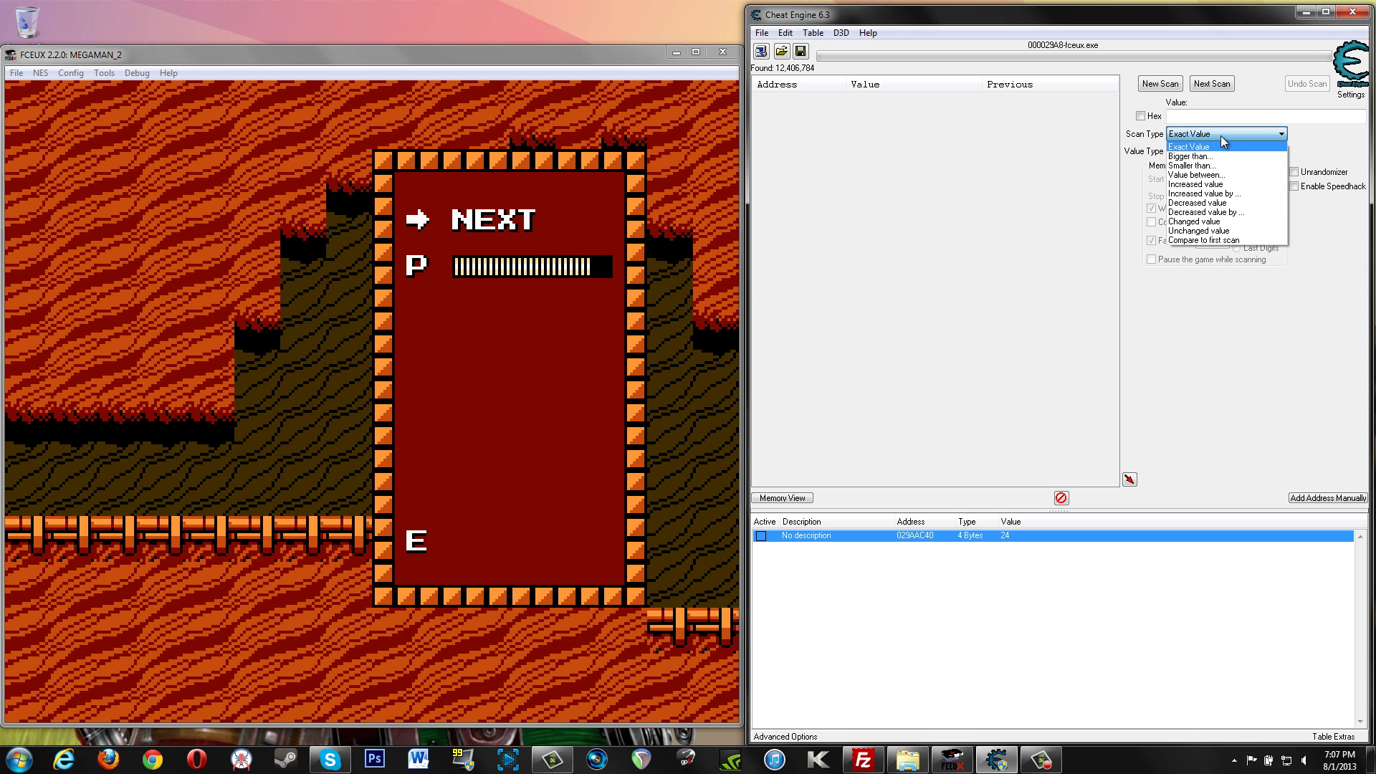
click(1221, 203)
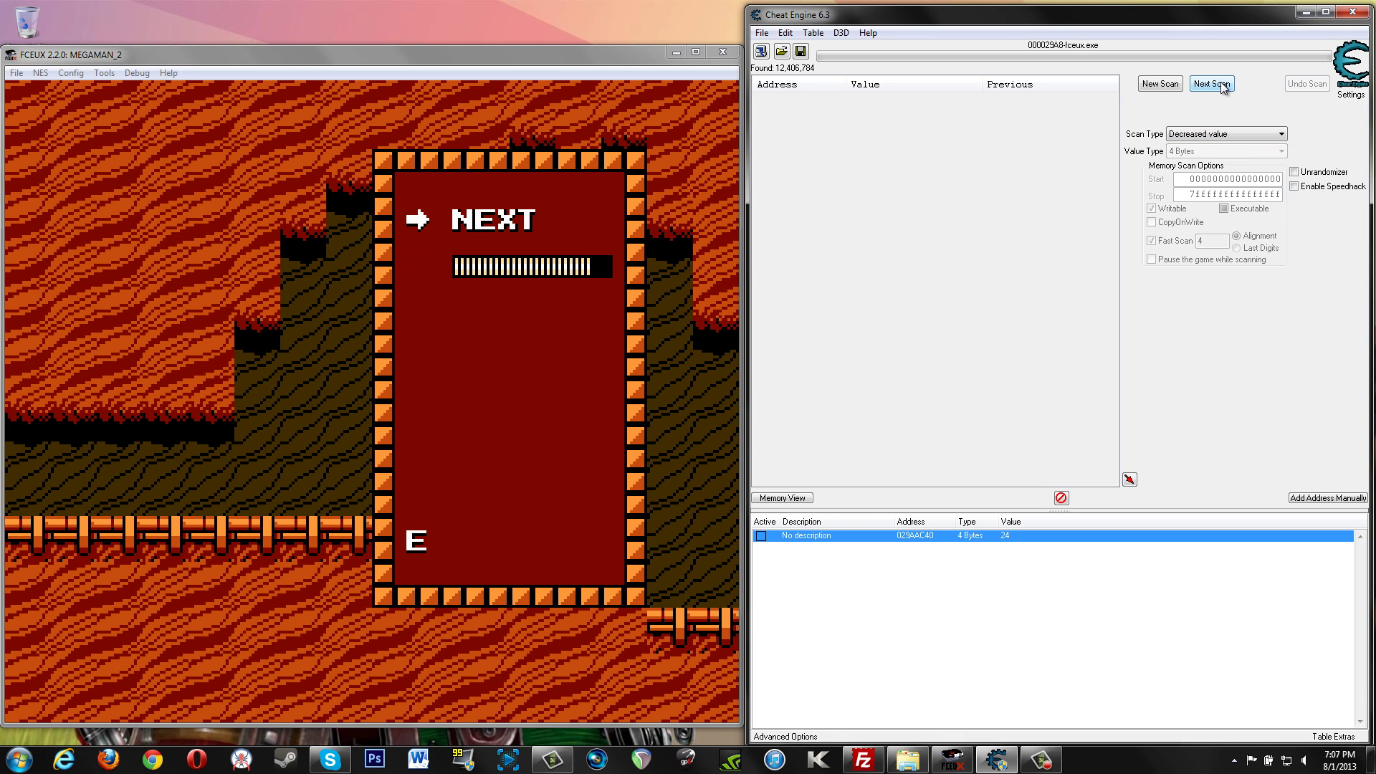
click(1249, 133)
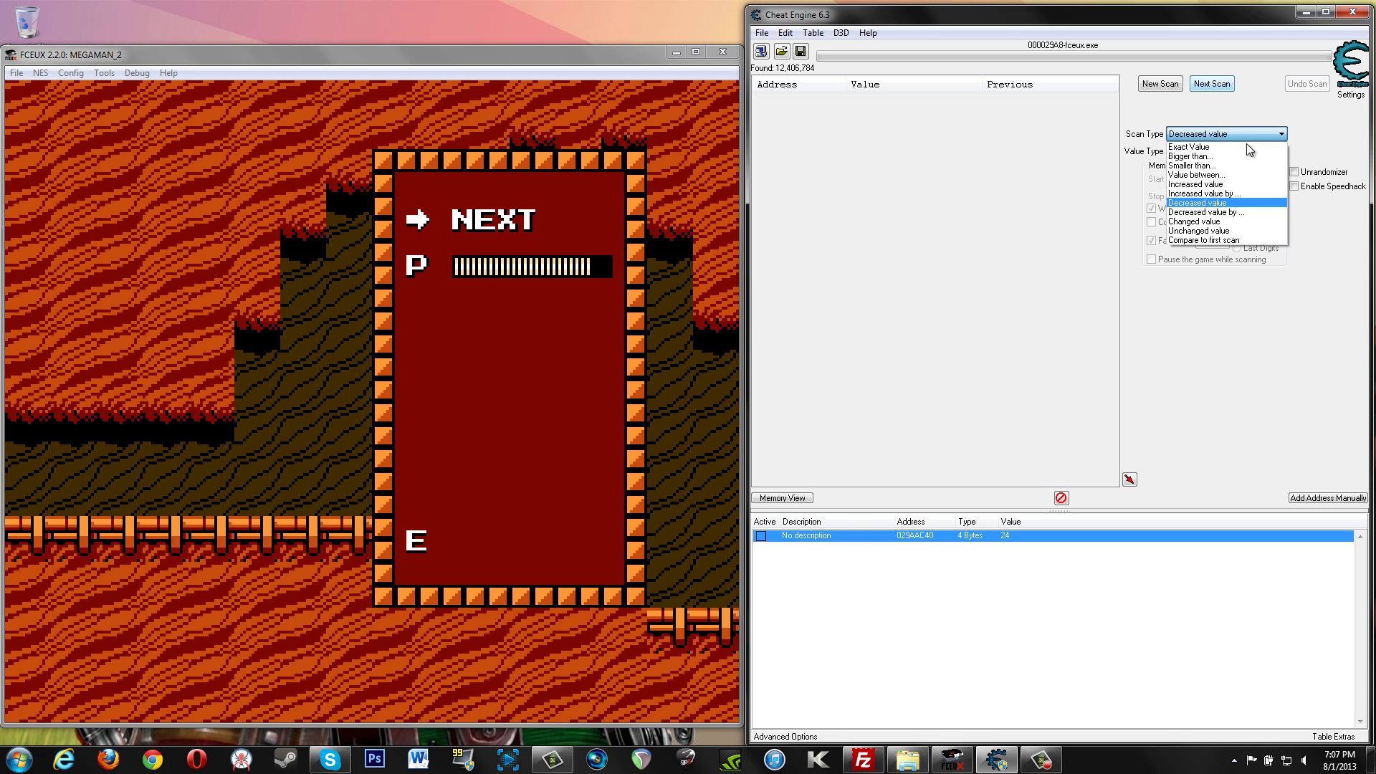
click(1216, 190)
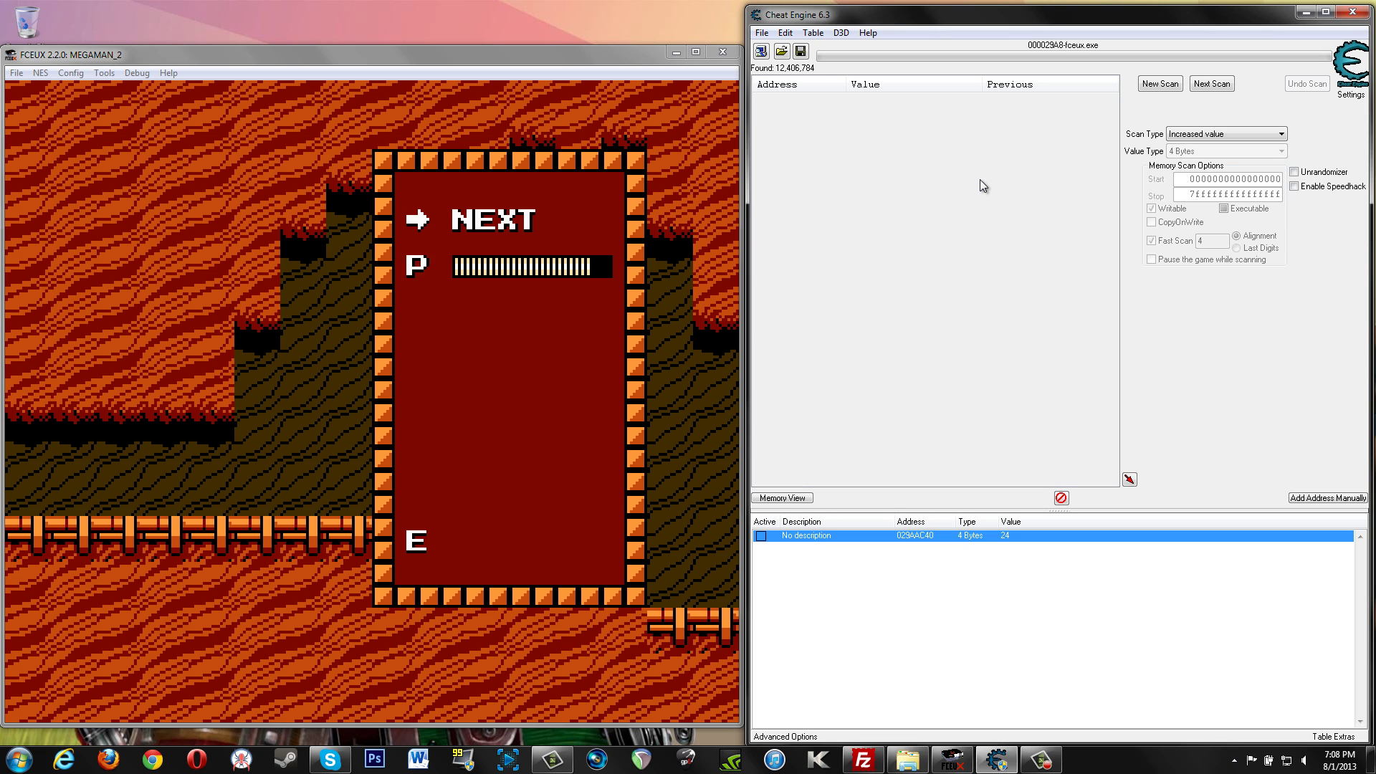
click(661, 242)
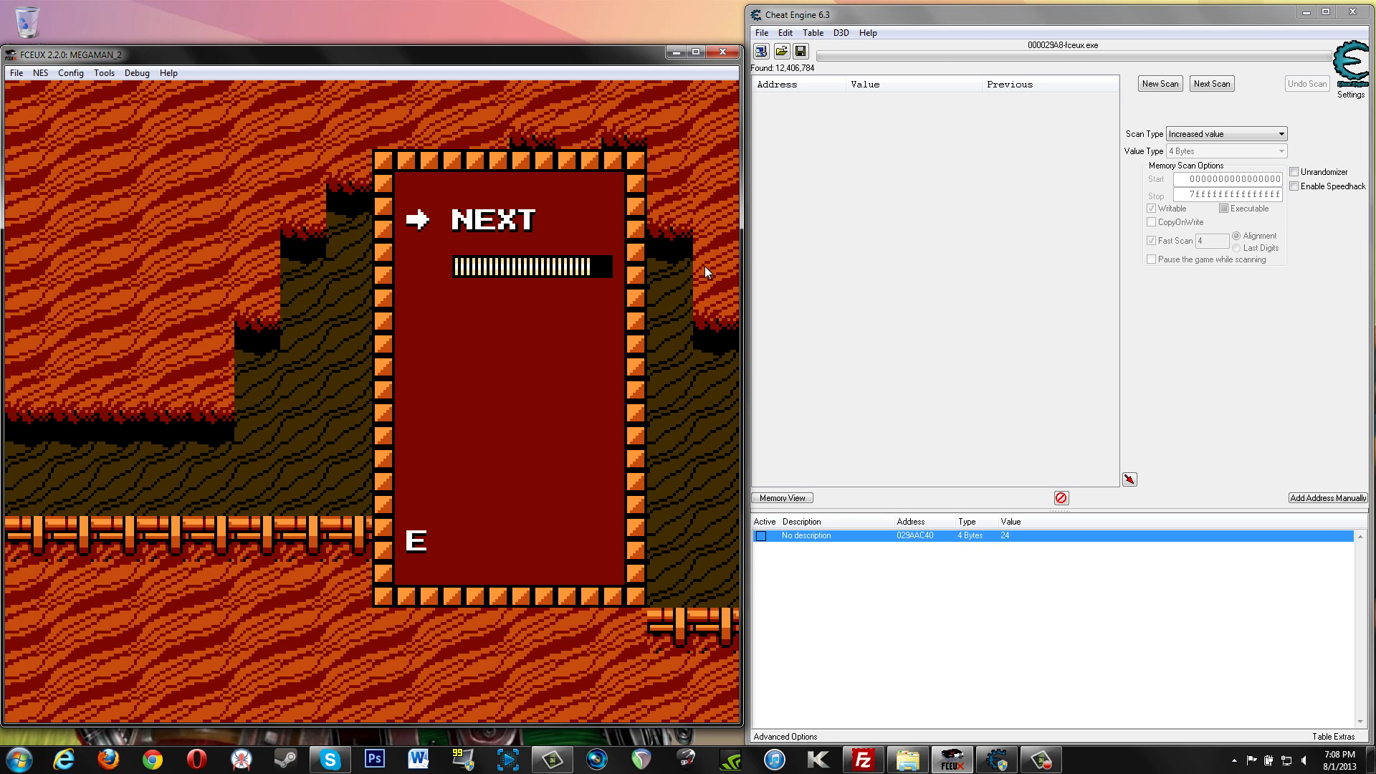